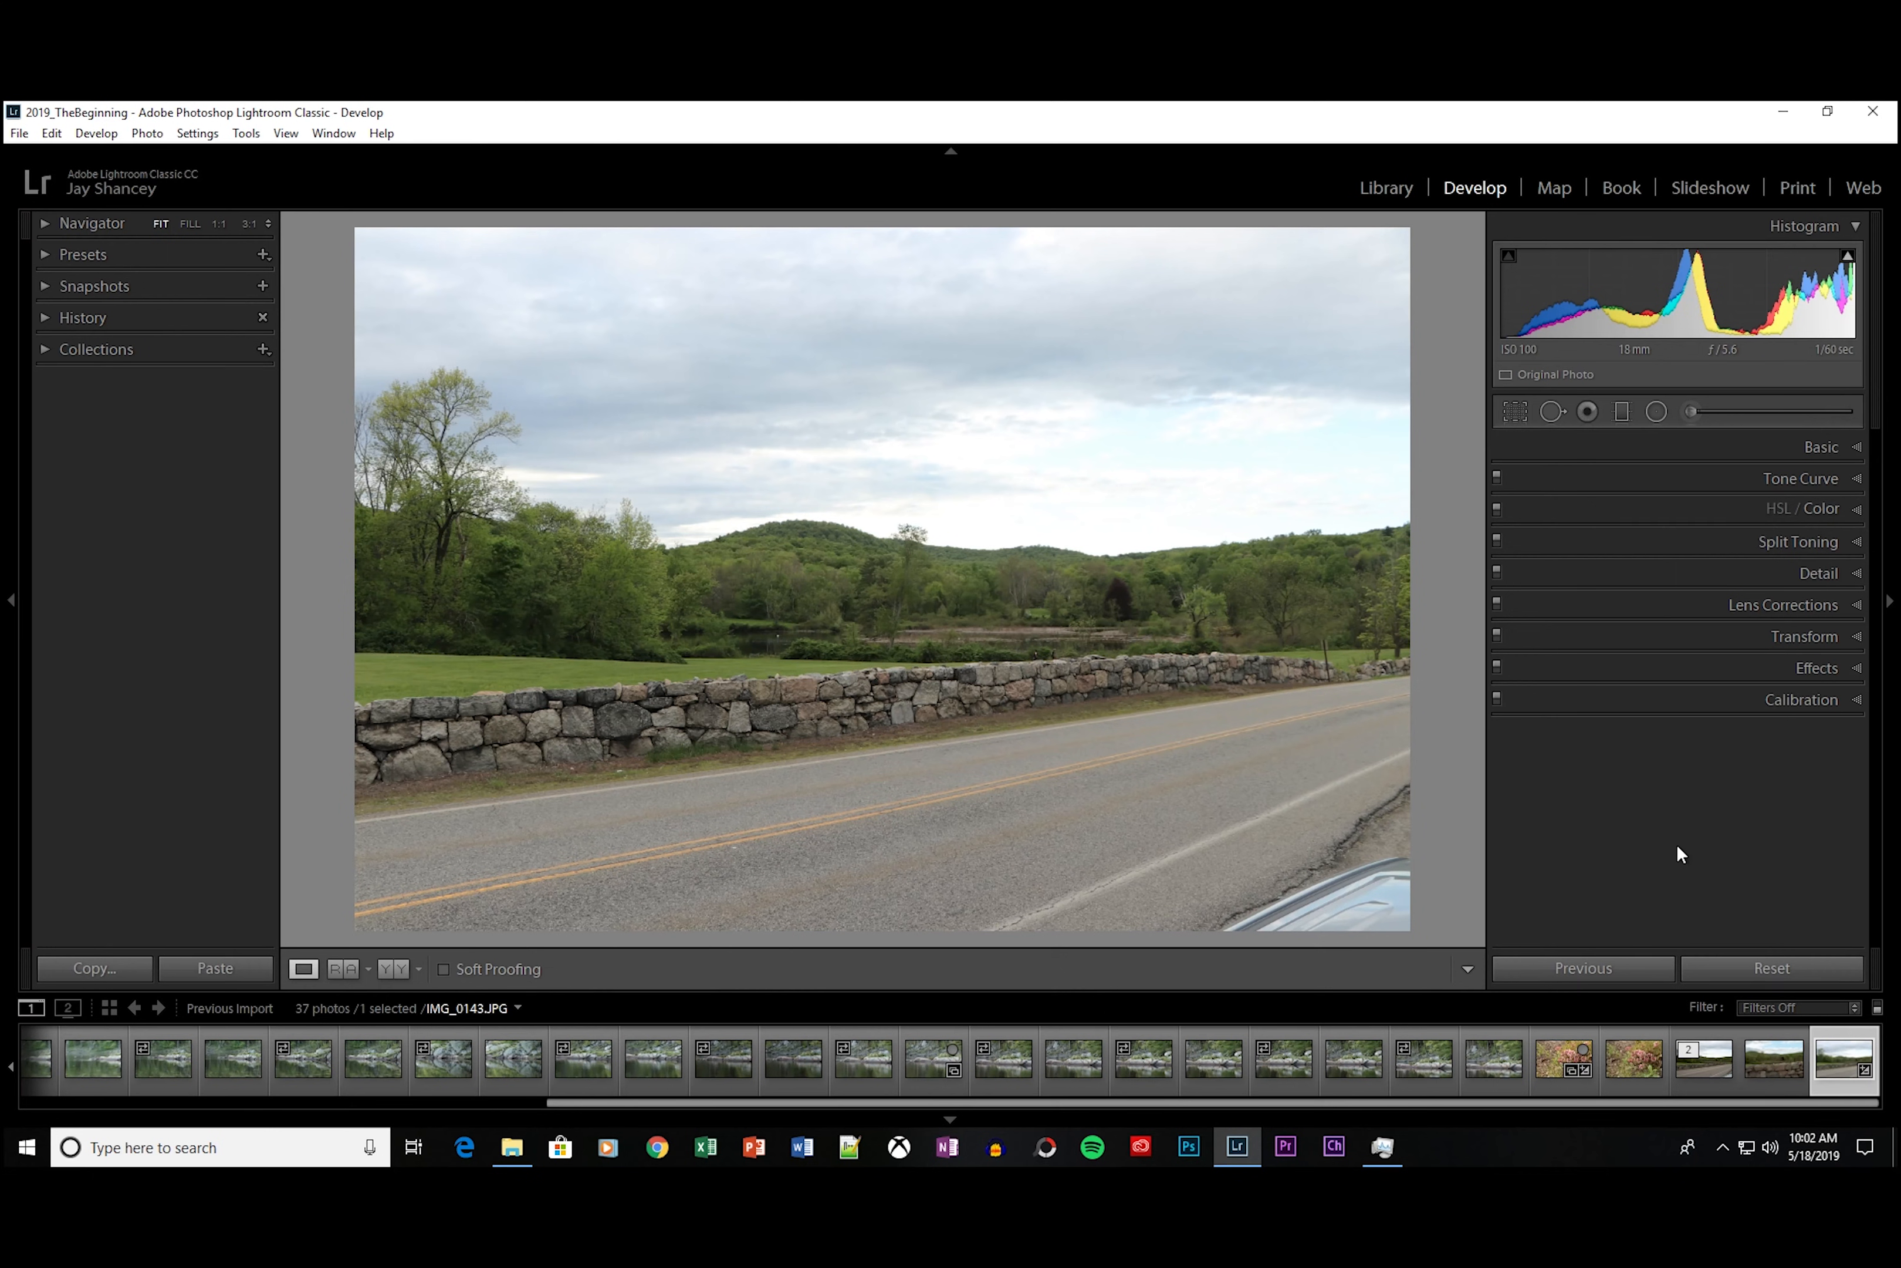
Step: Enable chromatic aberration removal and profile corrections in the photo's lens corrections
{"action": "left_click", "coordinate": [1858, 607]}
{"action": "left_click", "coordinate": [1508, 681]}
{"action": "left_click", "coordinate": [1508, 663]}
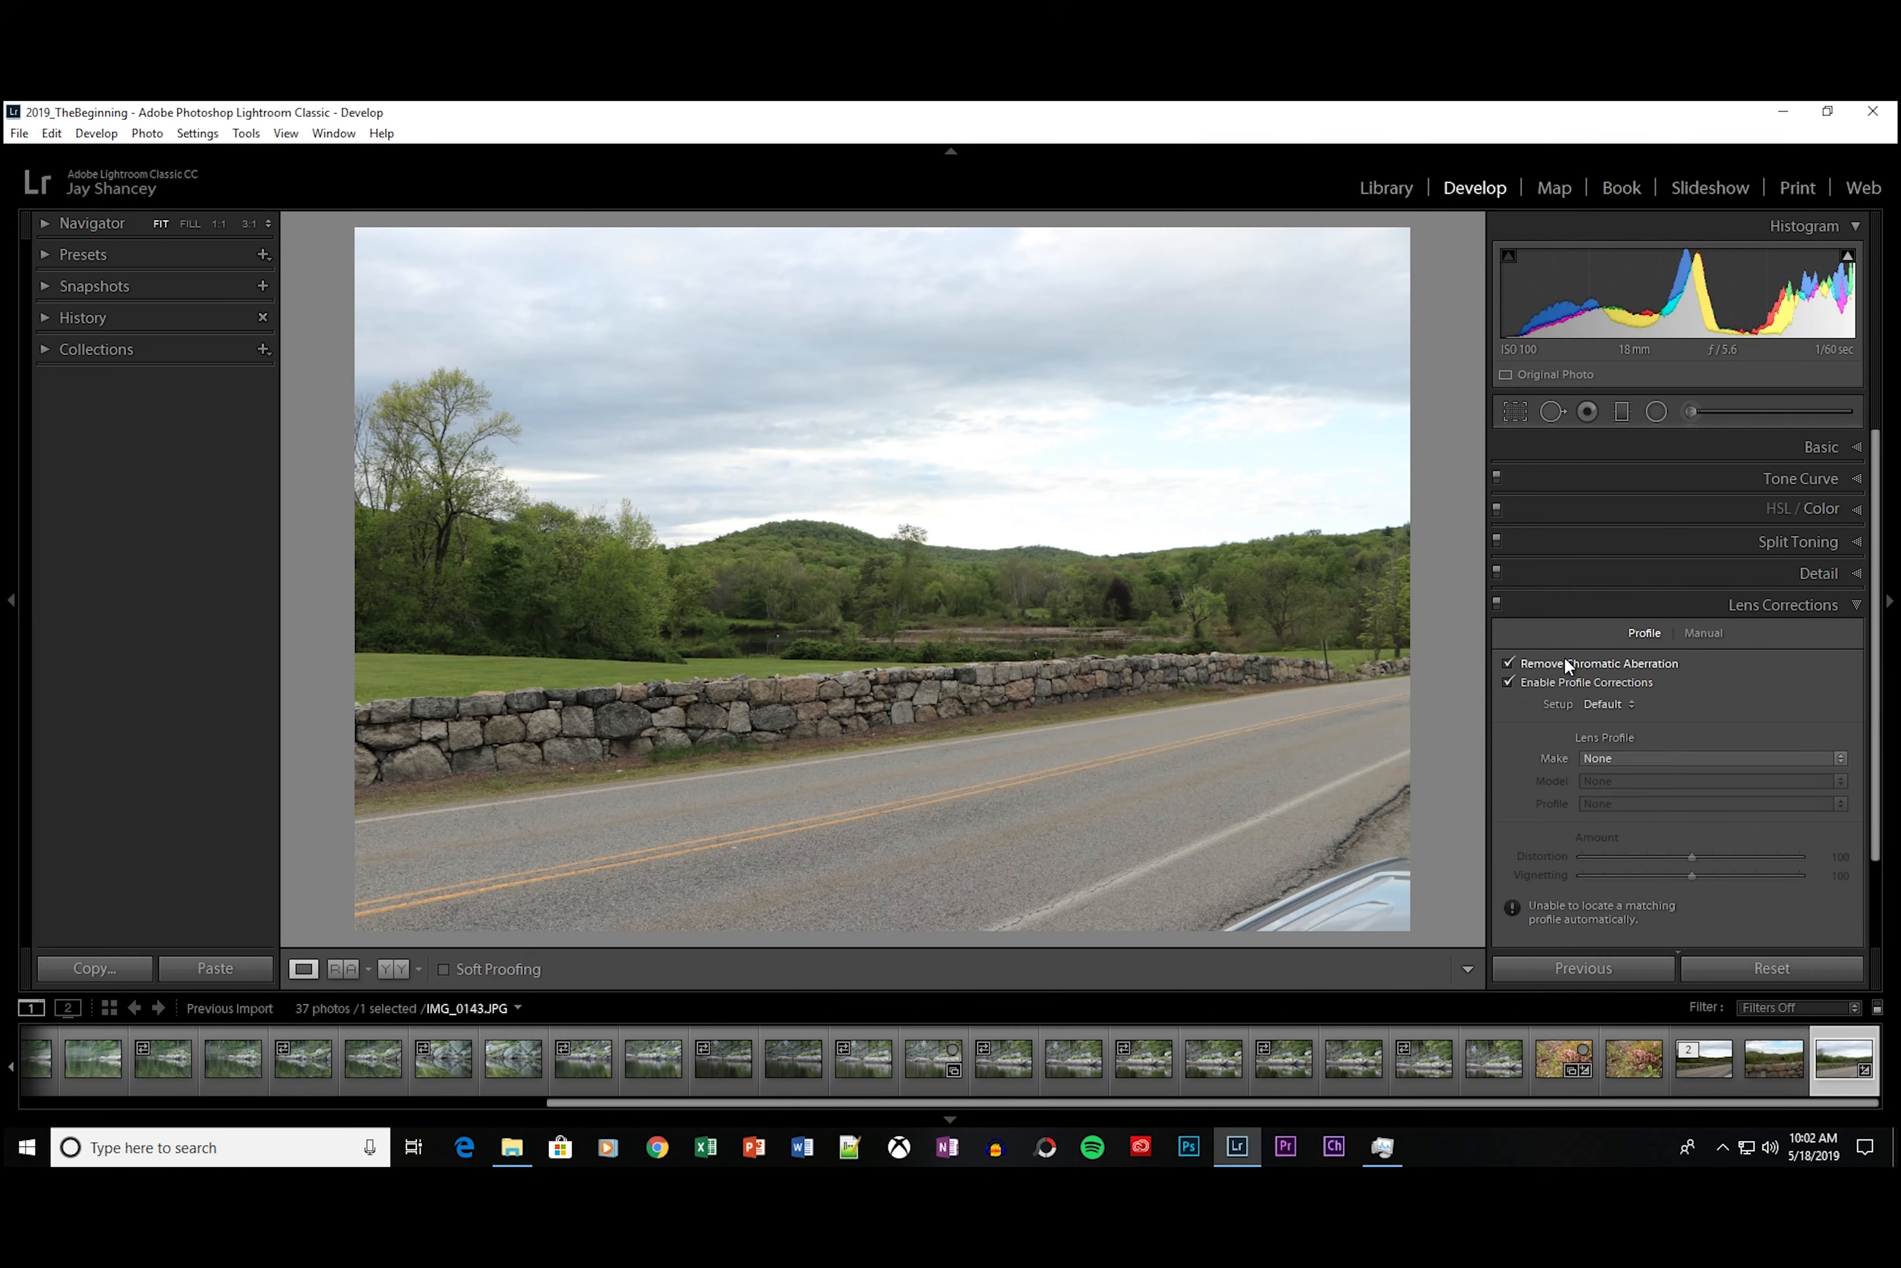
{"action": "left_click", "coordinate": [1856, 607]}
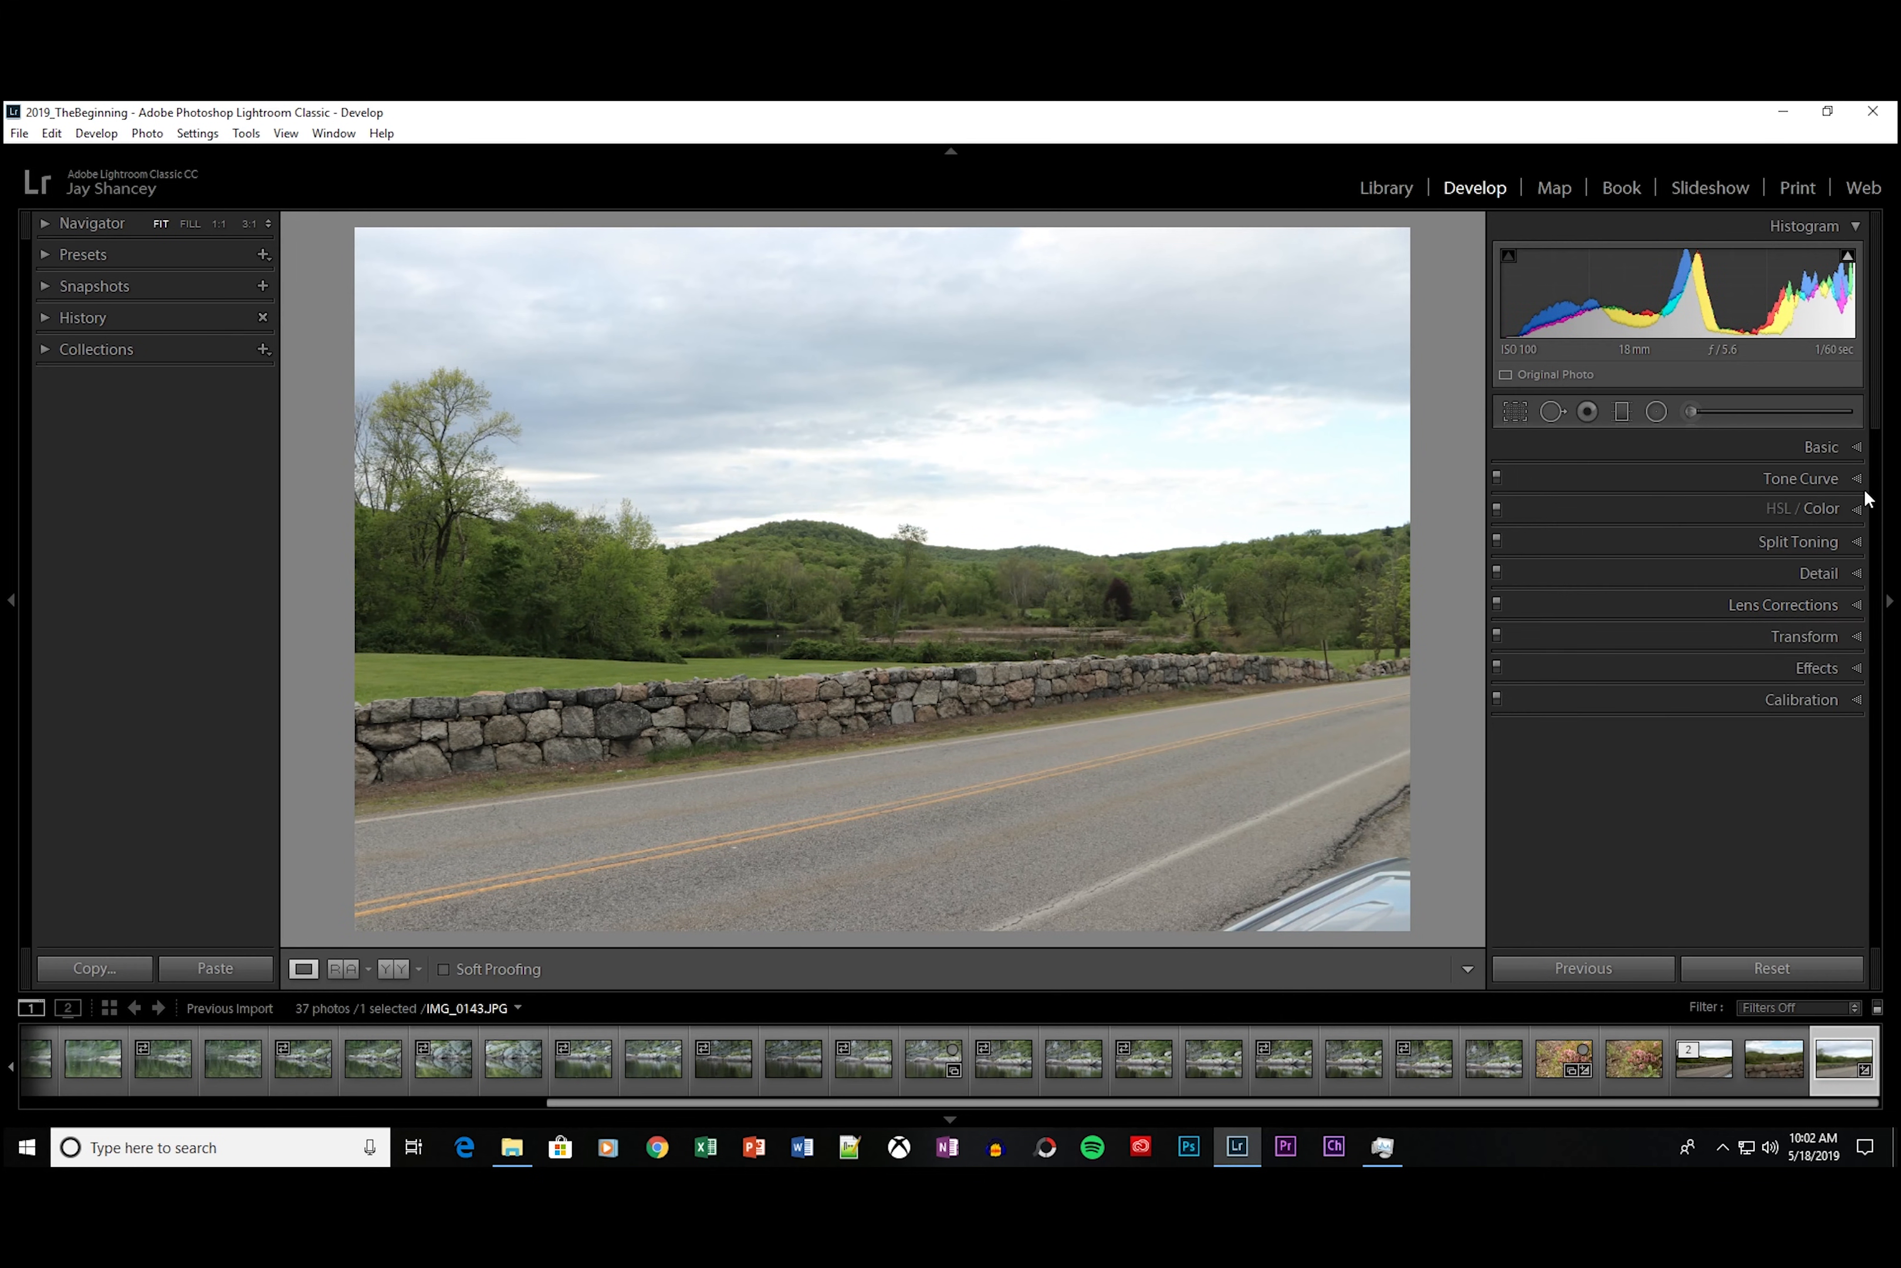
Step: Apply the automatic tone adjustment to the landscape photo's basic settings
{"action": "left_click", "coordinate": [1858, 447]}
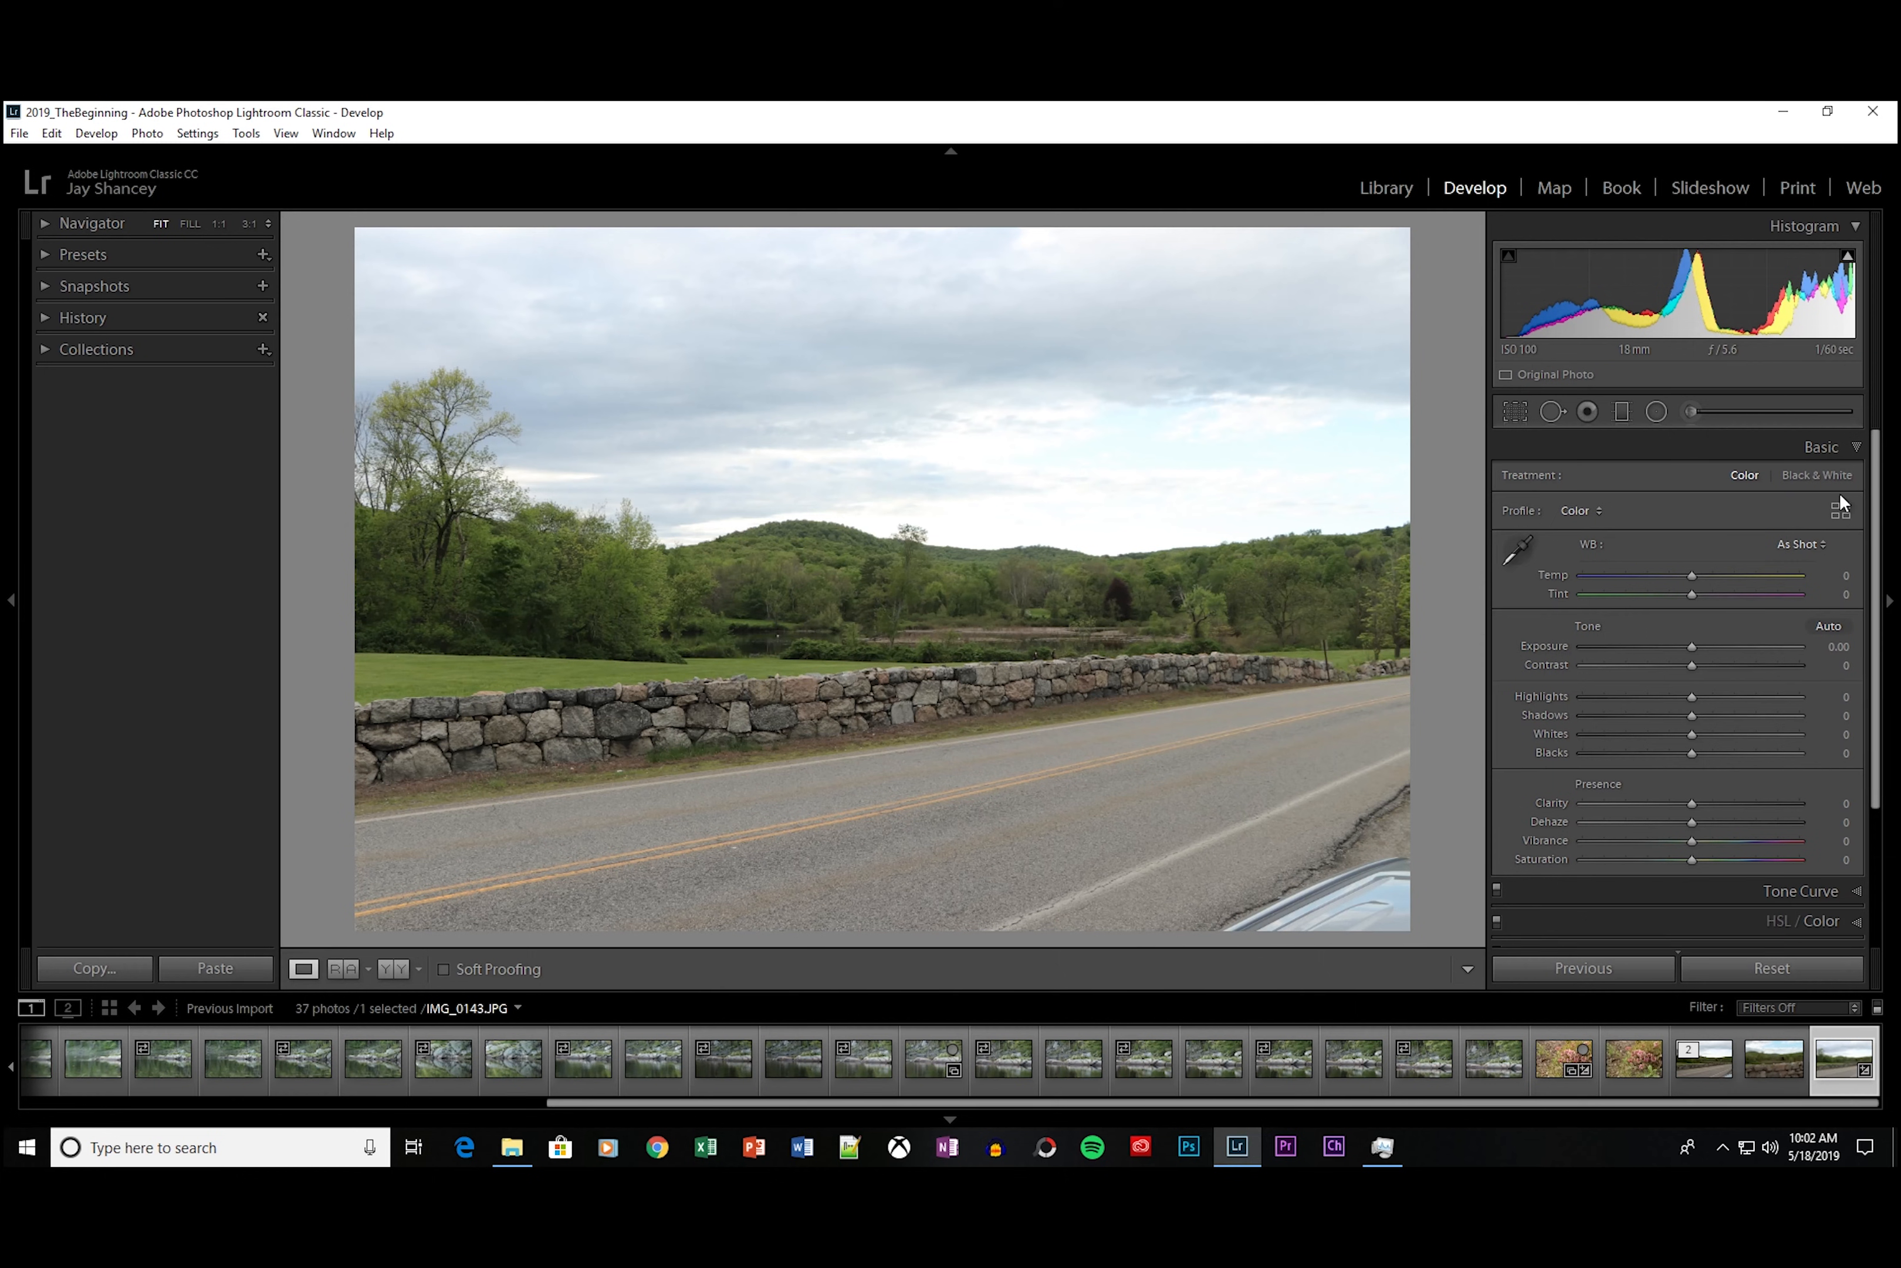
{"action": "left_click", "coordinate": [1831, 626]}
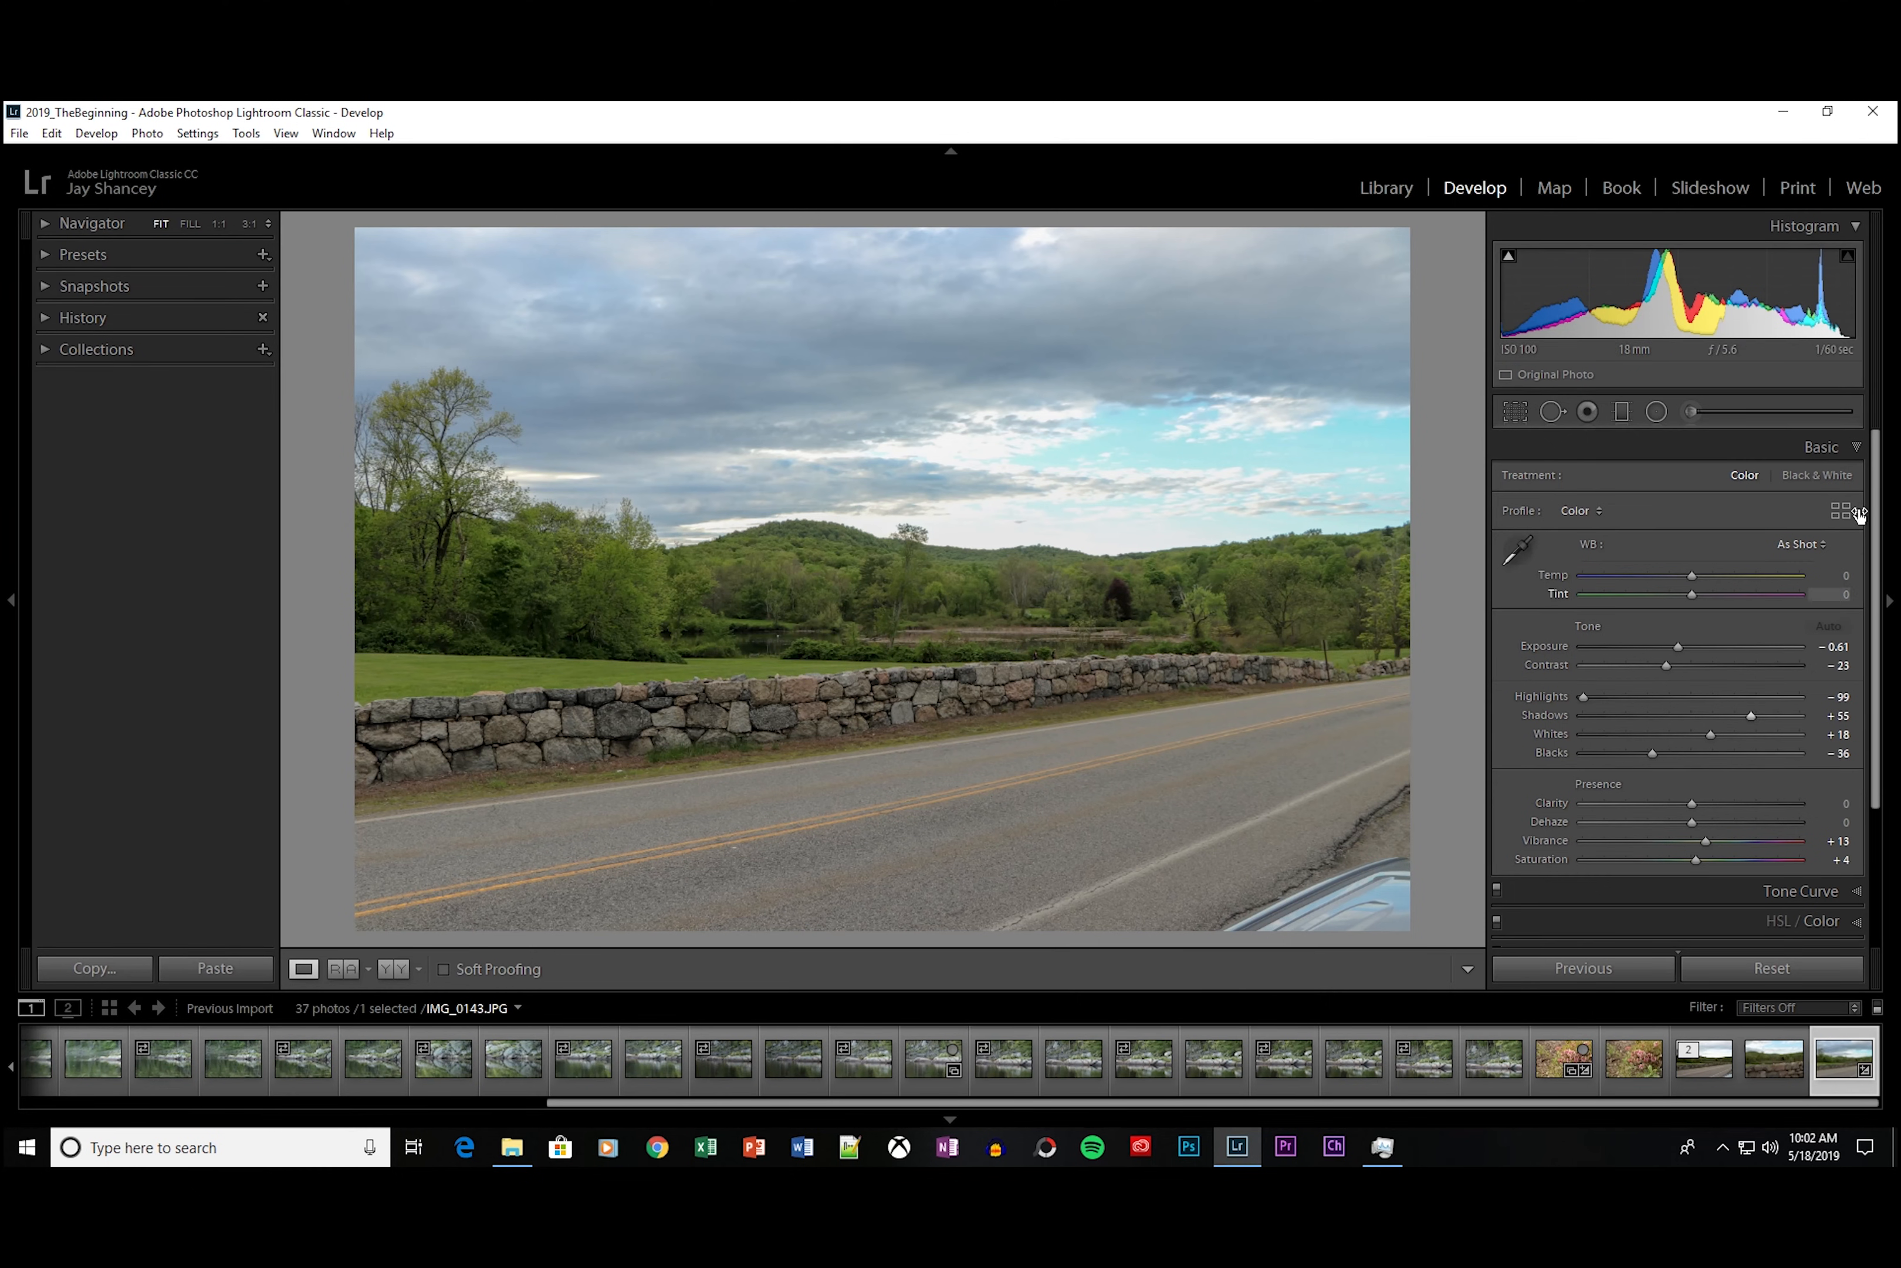
{"action": "left_click", "coordinate": [1857, 449]}
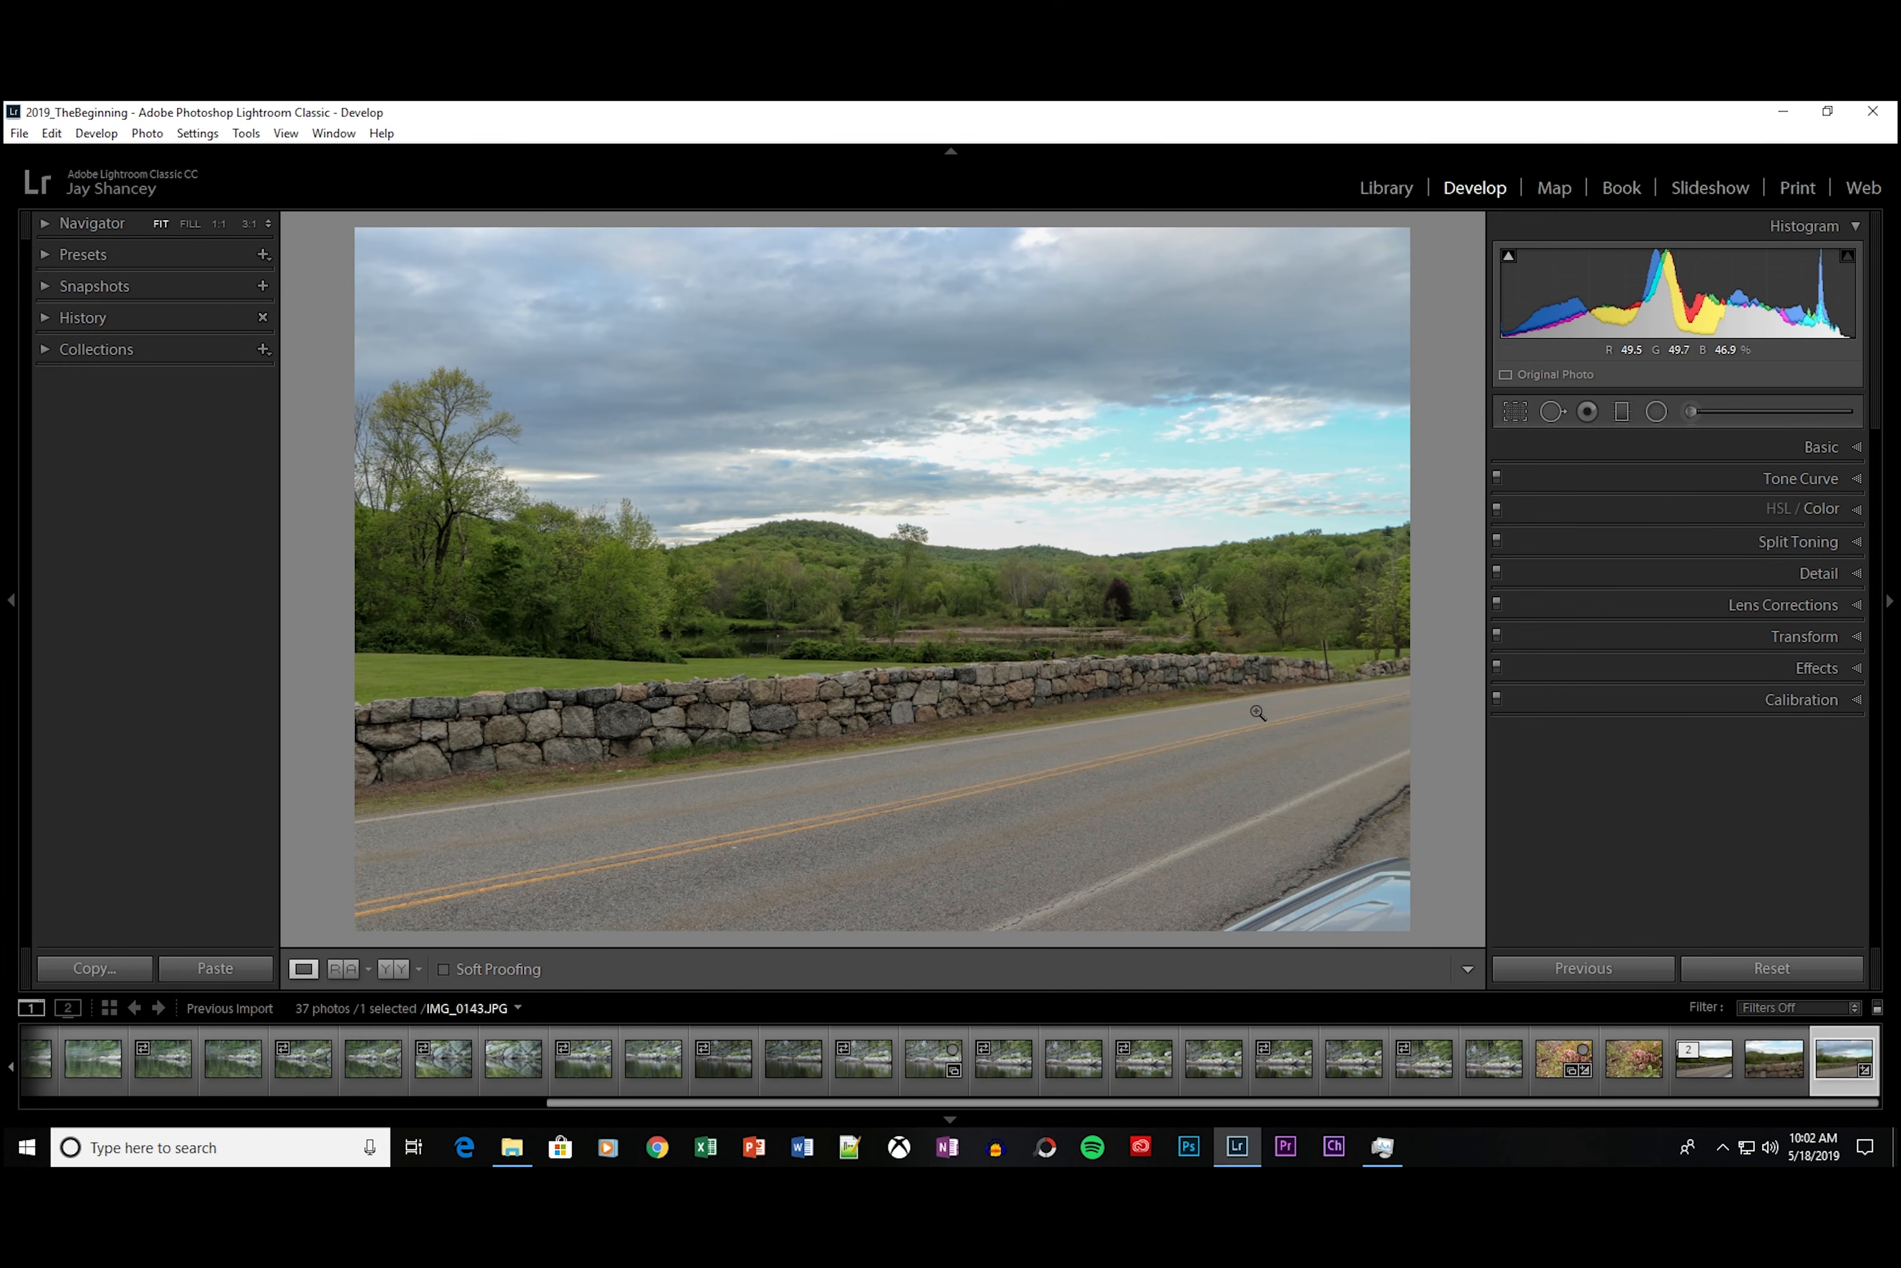
Step: Crop the photo freehand around the hills, pond and stone wall, cutting out the car, most of the road and the upper sky
{"action": "left_click", "coordinate": [1517, 411]}
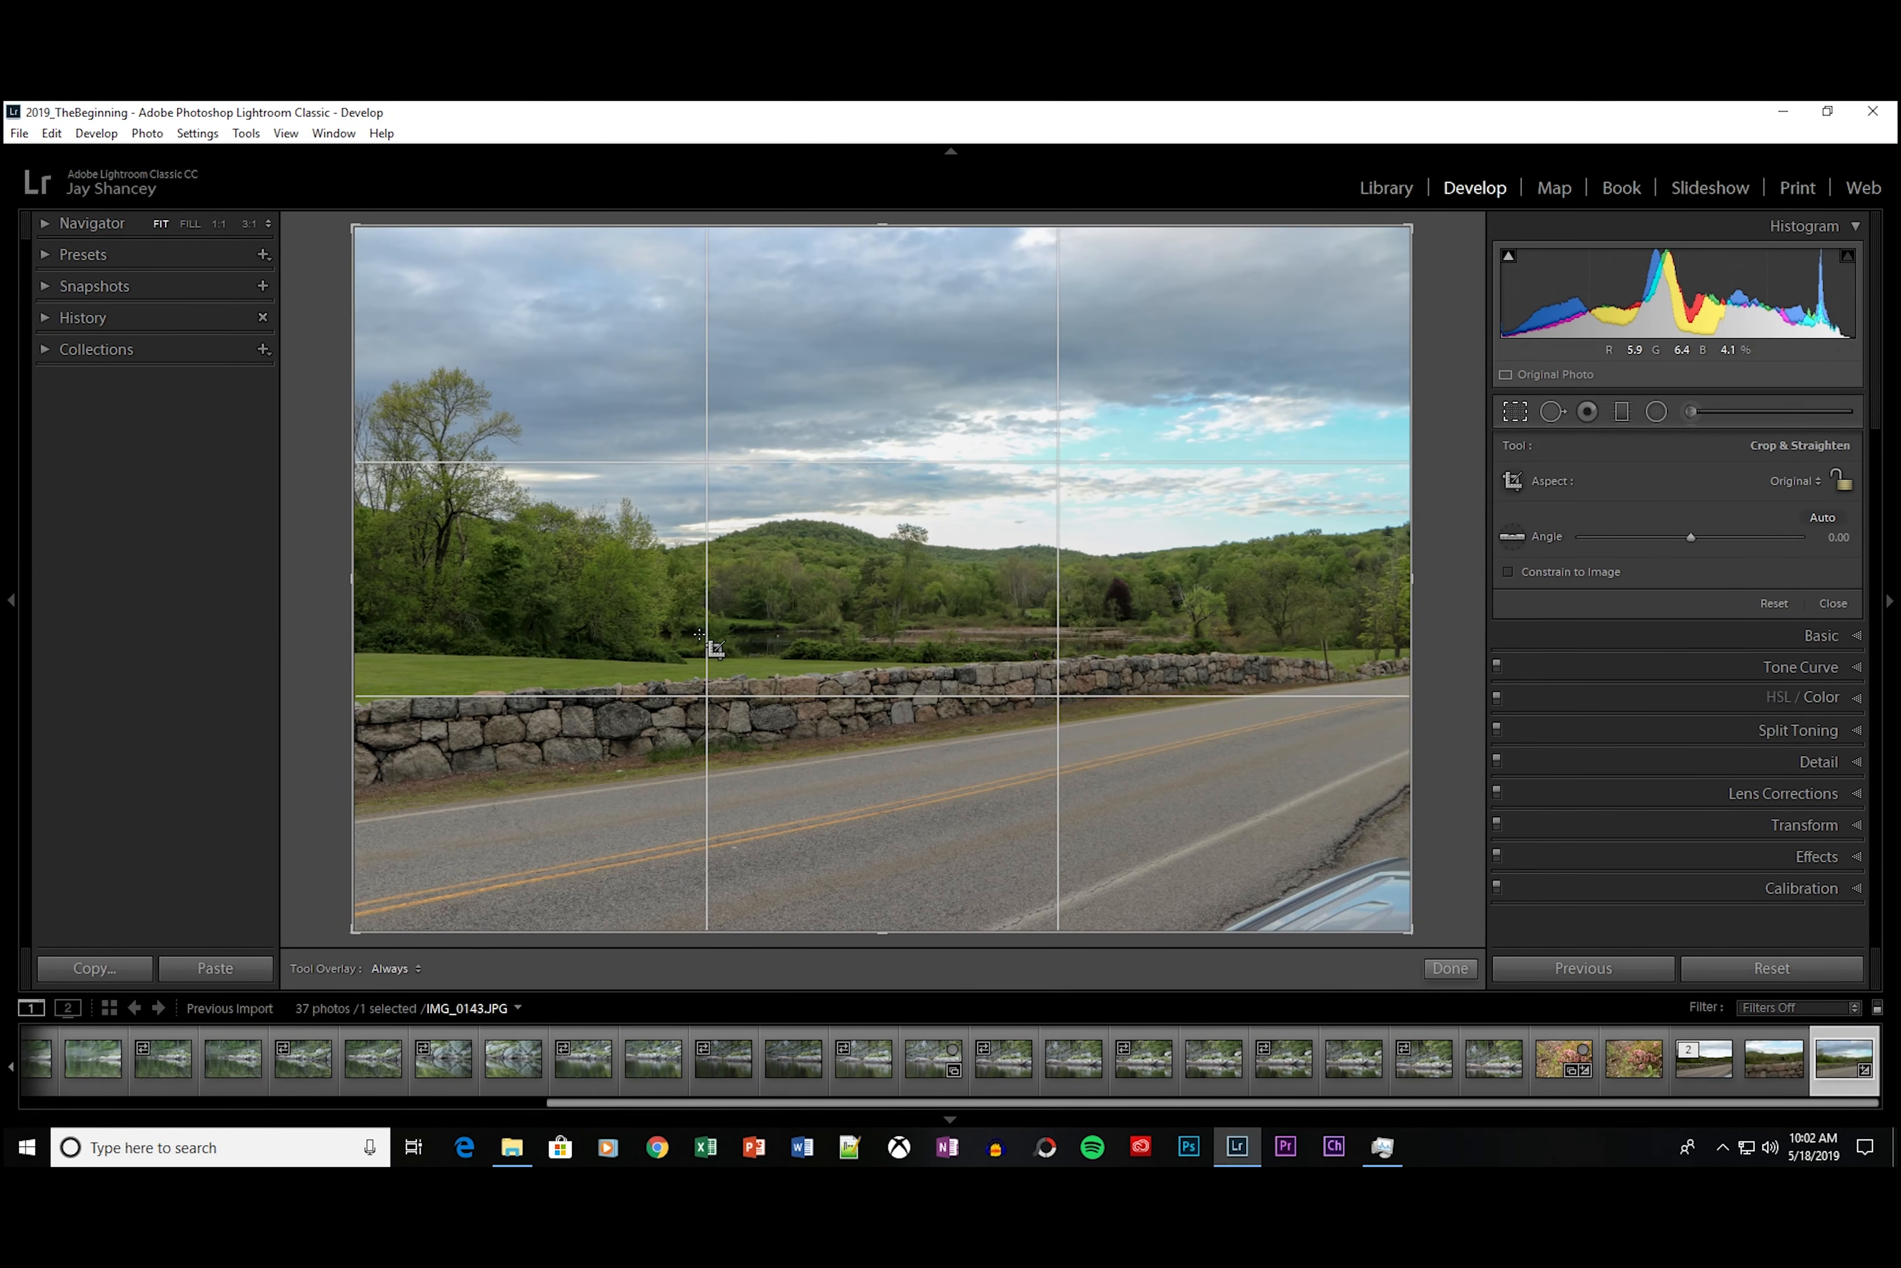
{"action": "left_click_drag", "start_coordinate": [351, 581], "coordinate": [504, 562]}
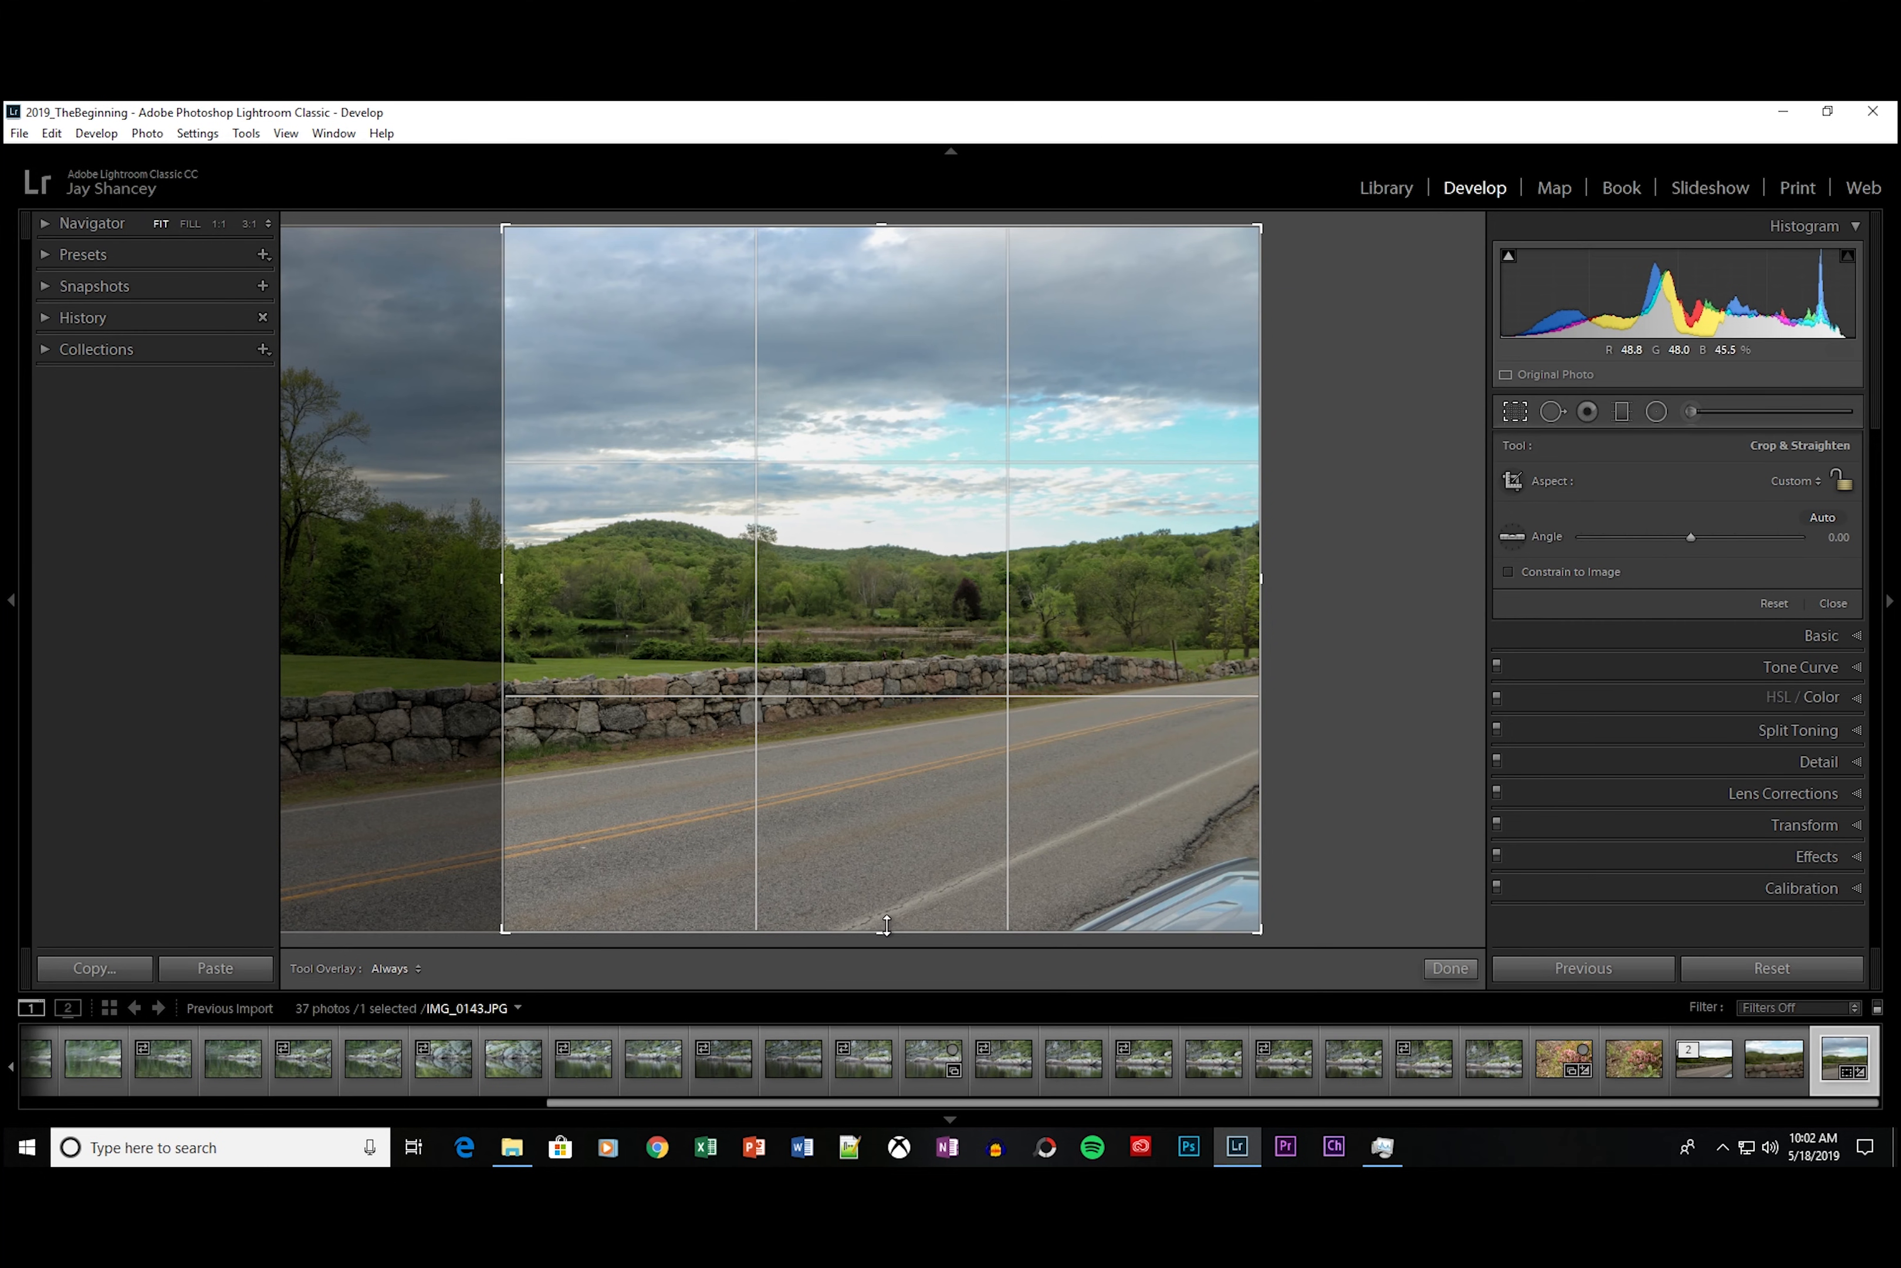
{"action": "left_click_drag", "start_coordinate": [883, 924], "coordinate": [883, 900]}
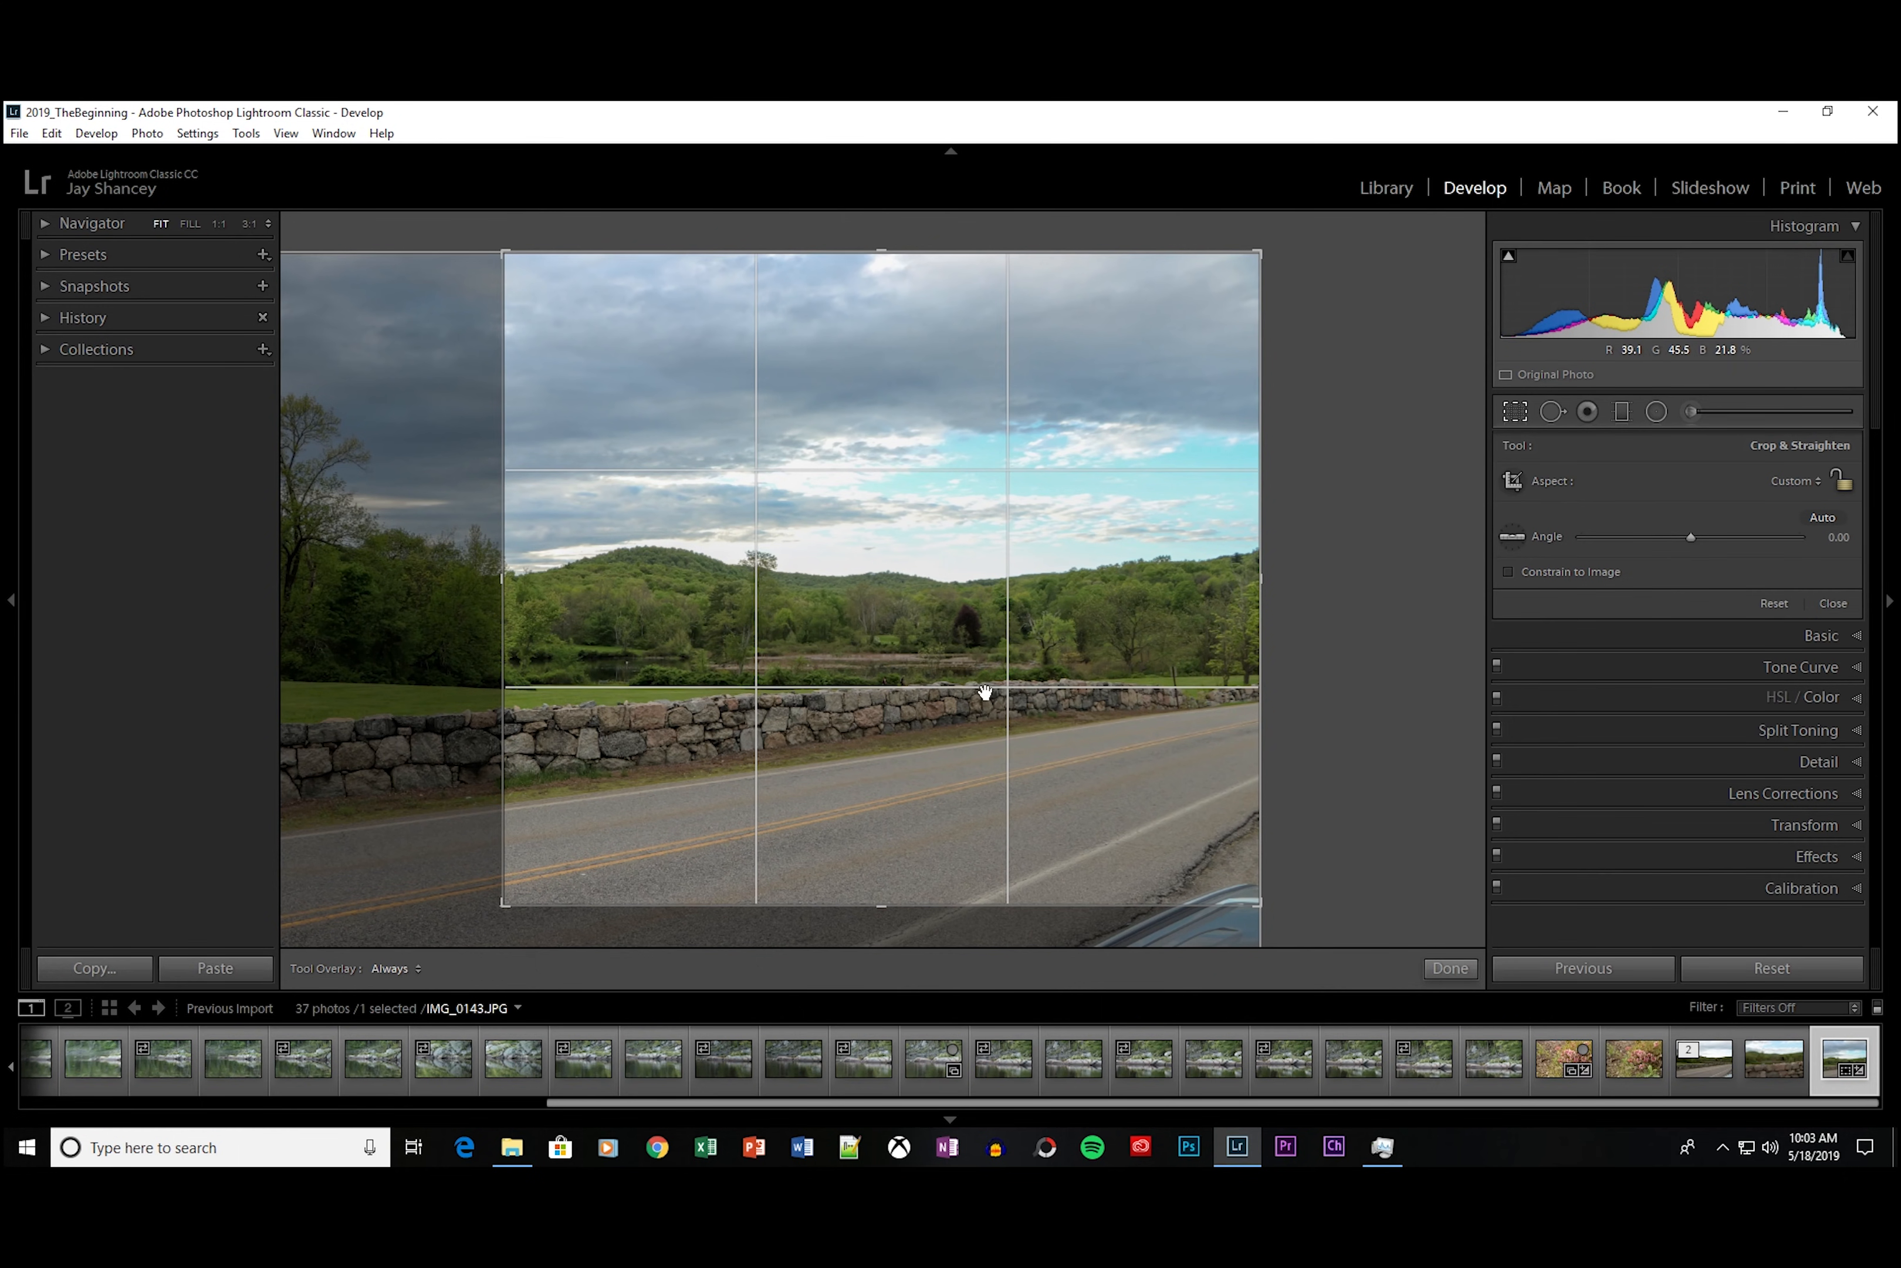
{"action": "left_click_drag", "start_coordinate": [883, 251], "coordinate": [893, 318]}
{"action": "left_click_drag", "start_coordinate": [879, 835], "coordinate": [887, 806]}
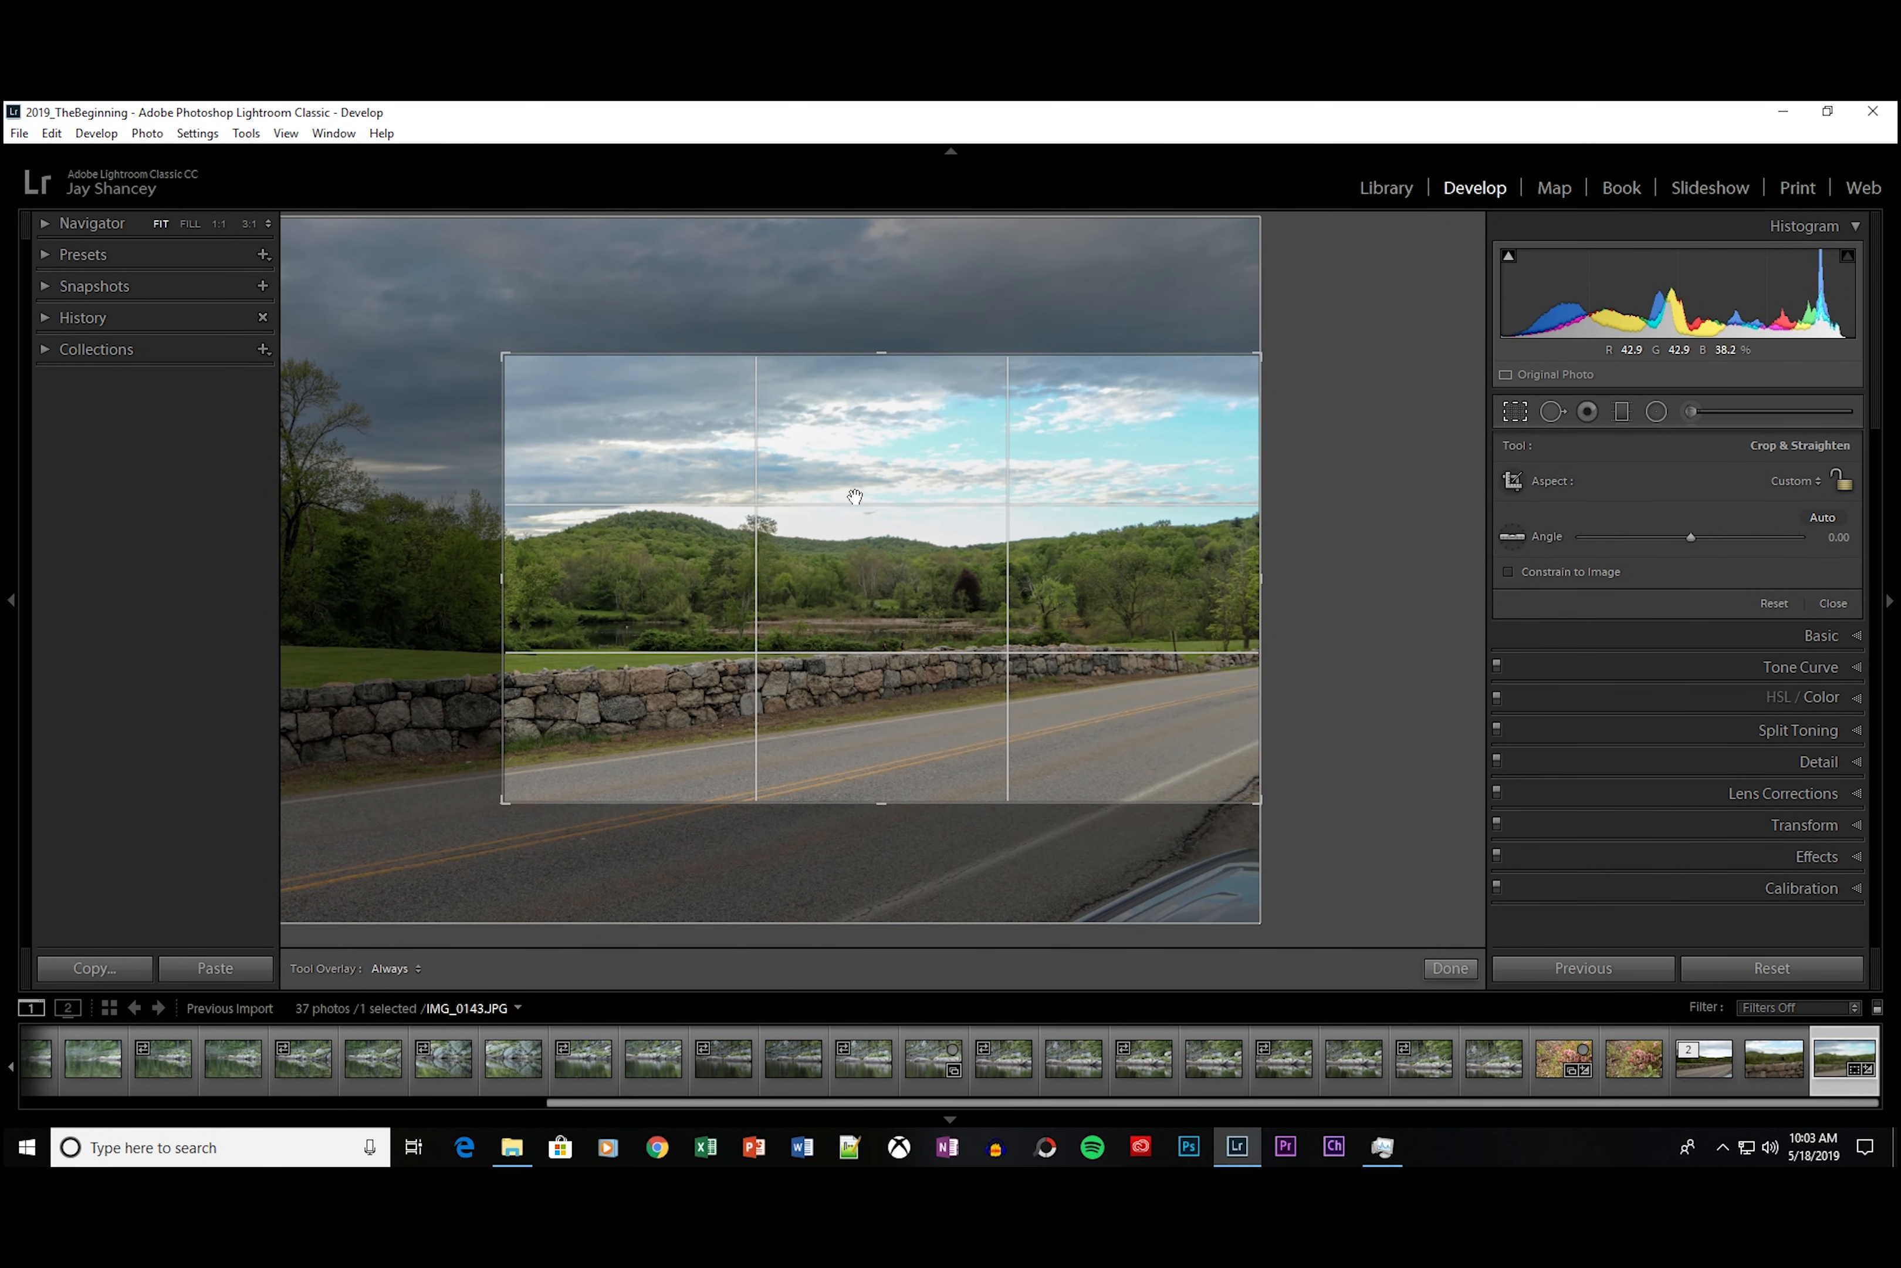
{"action": "left_click_drag", "start_coordinate": [885, 356], "coordinate": [882, 374]}
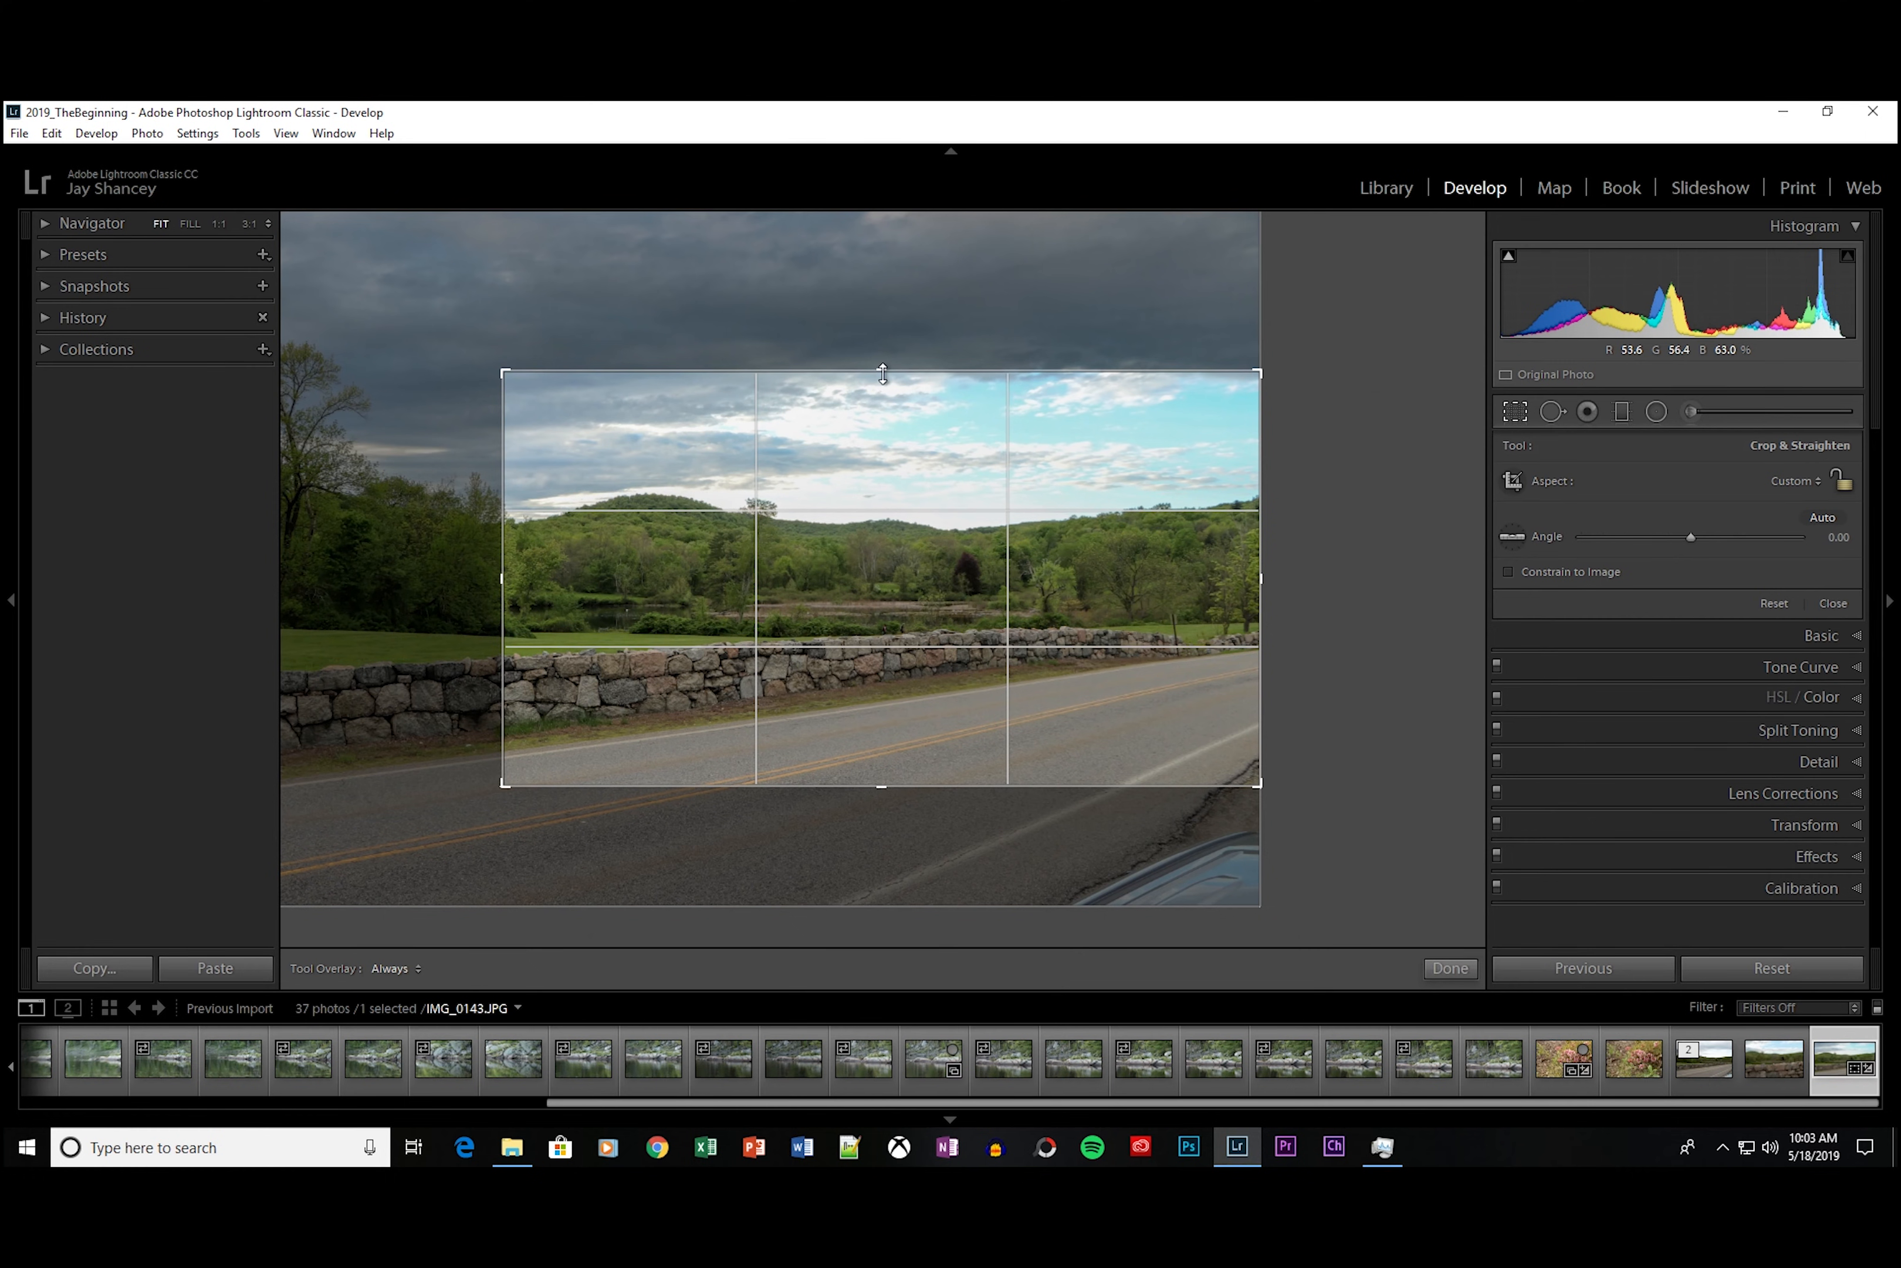
{"action": "left_click_drag", "start_coordinate": [1264, 580], "coordinate": [1233, 570]}
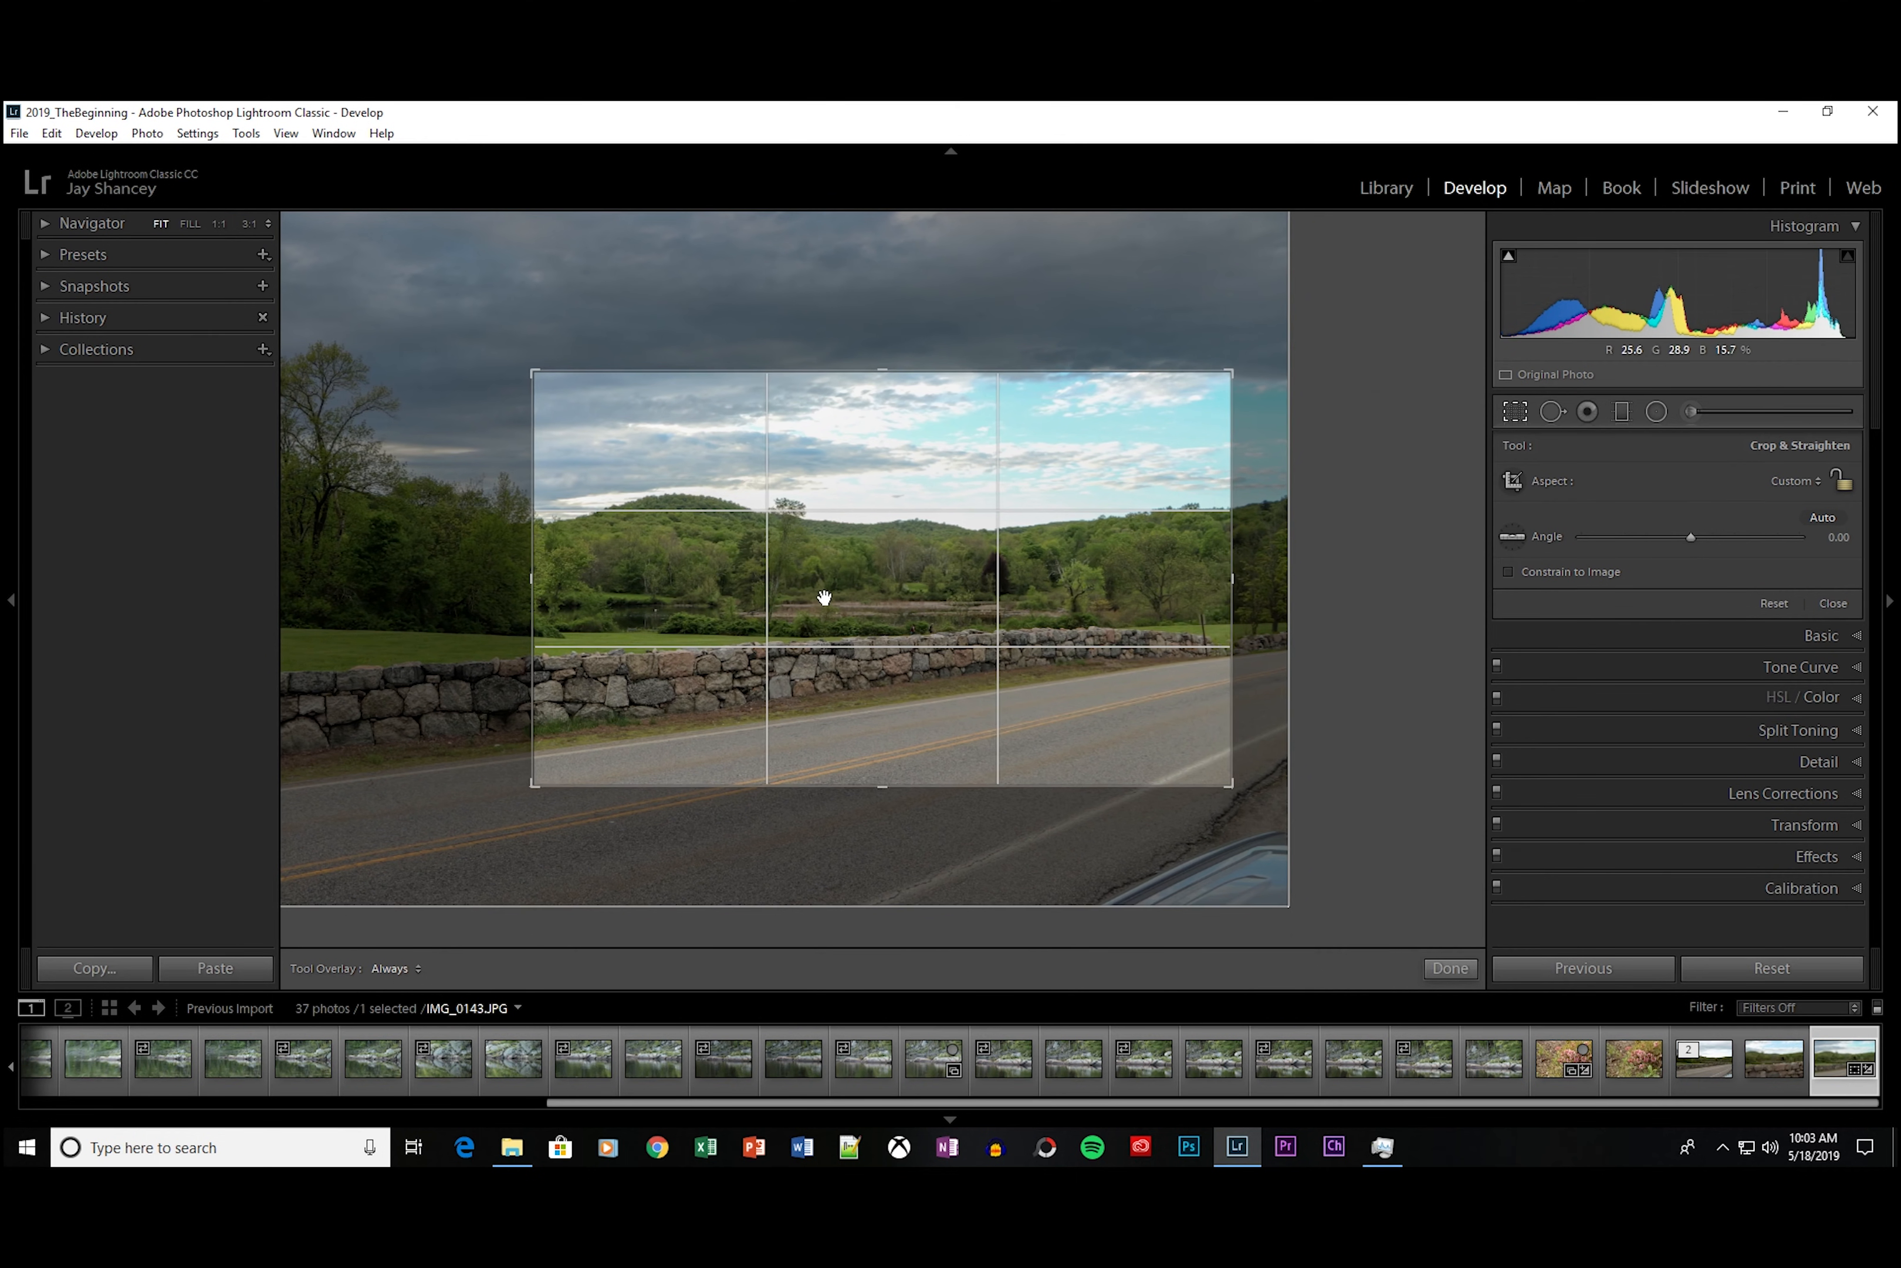
{"action": "left_click_drag", "start_coordinate": [530, 580], "coordinate": [542, 577]}
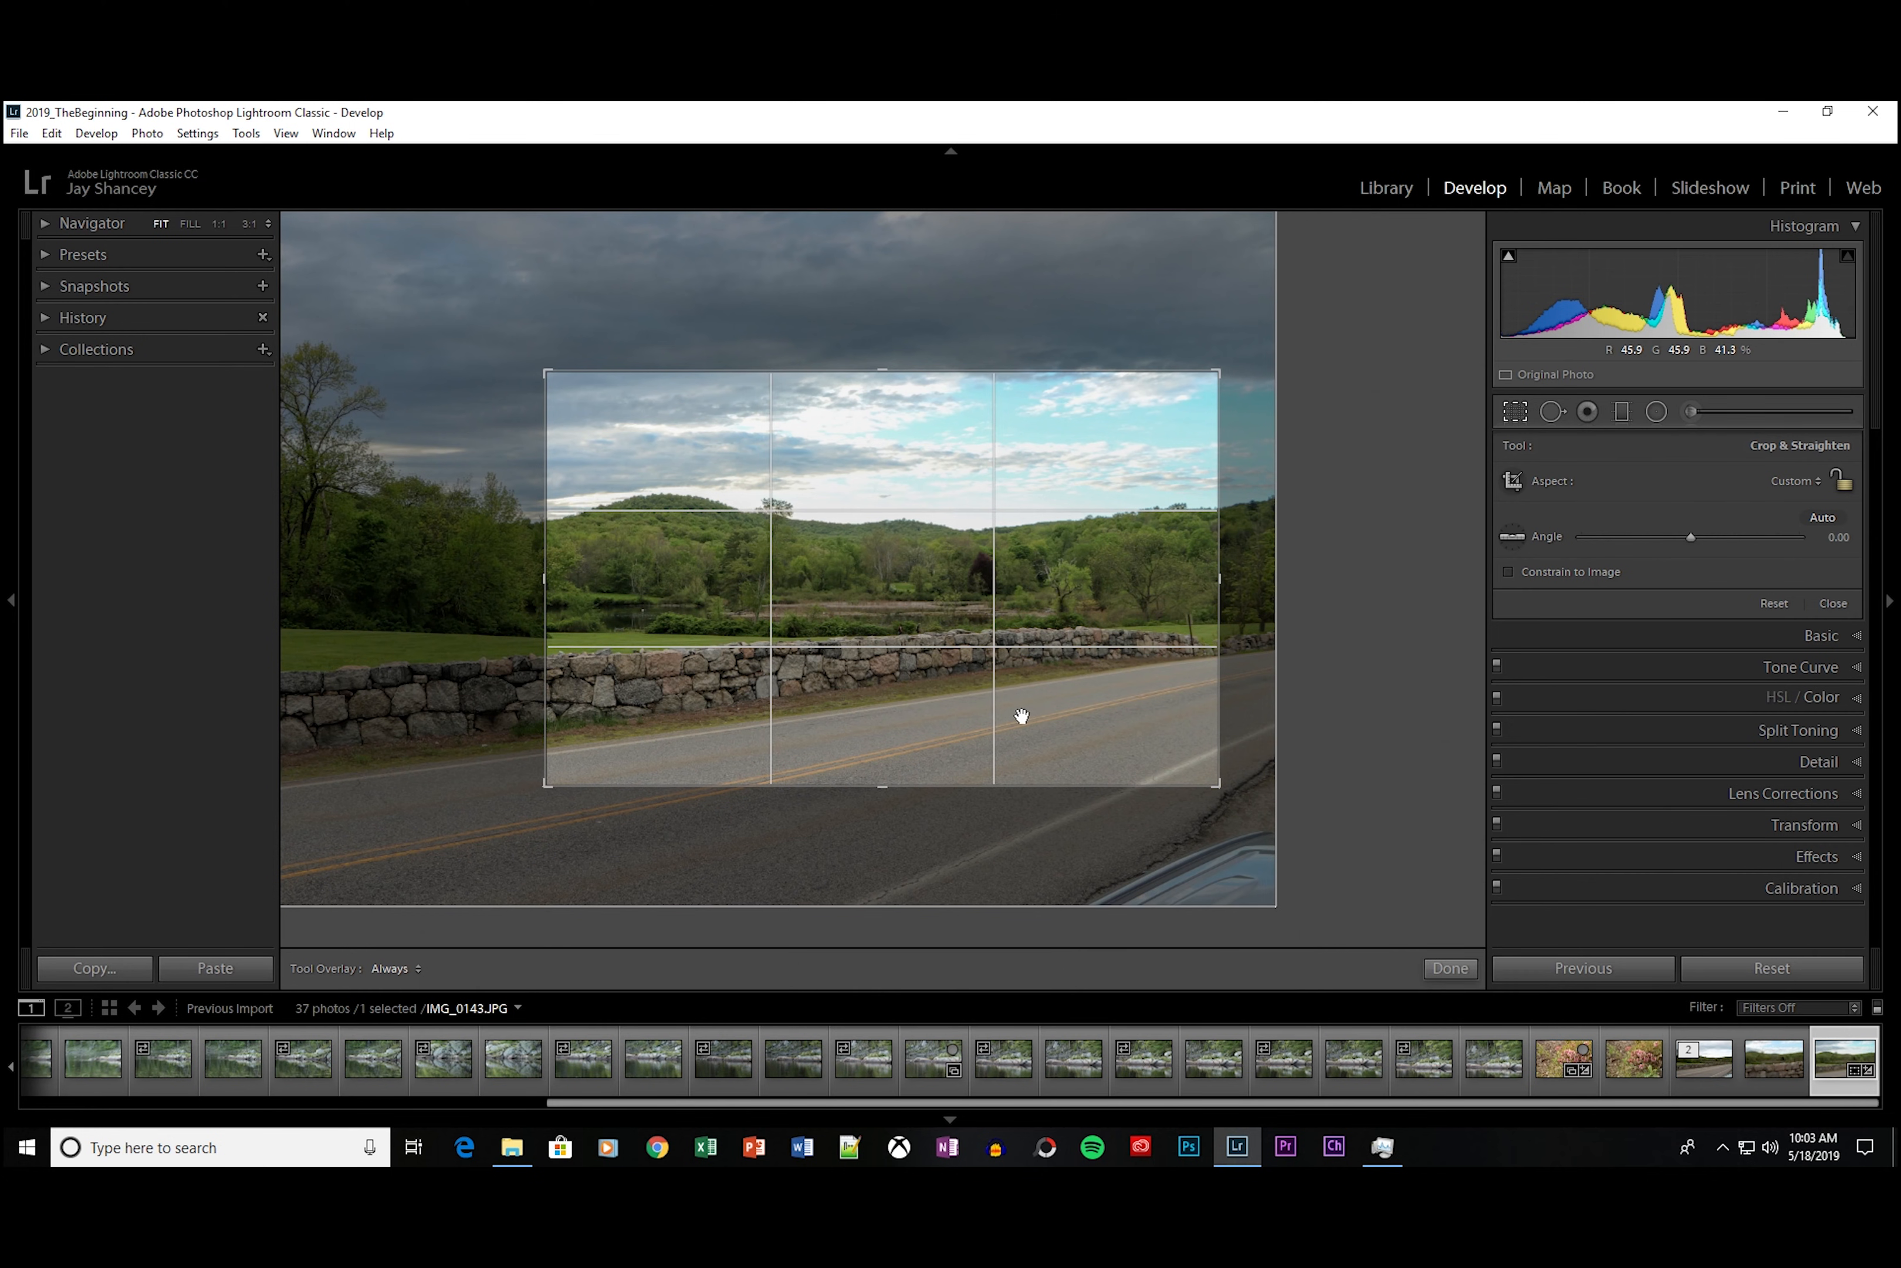
{"action": "mouse_move", "coordinate": [915, 778]}
{"action": "left_mouse_down"}
{"action": "mouse_move", "coordinate": [879, 788]}
{"action": "mouse_move", "coordinate": [890, 772]}
{"action": "left_mouse_up"}
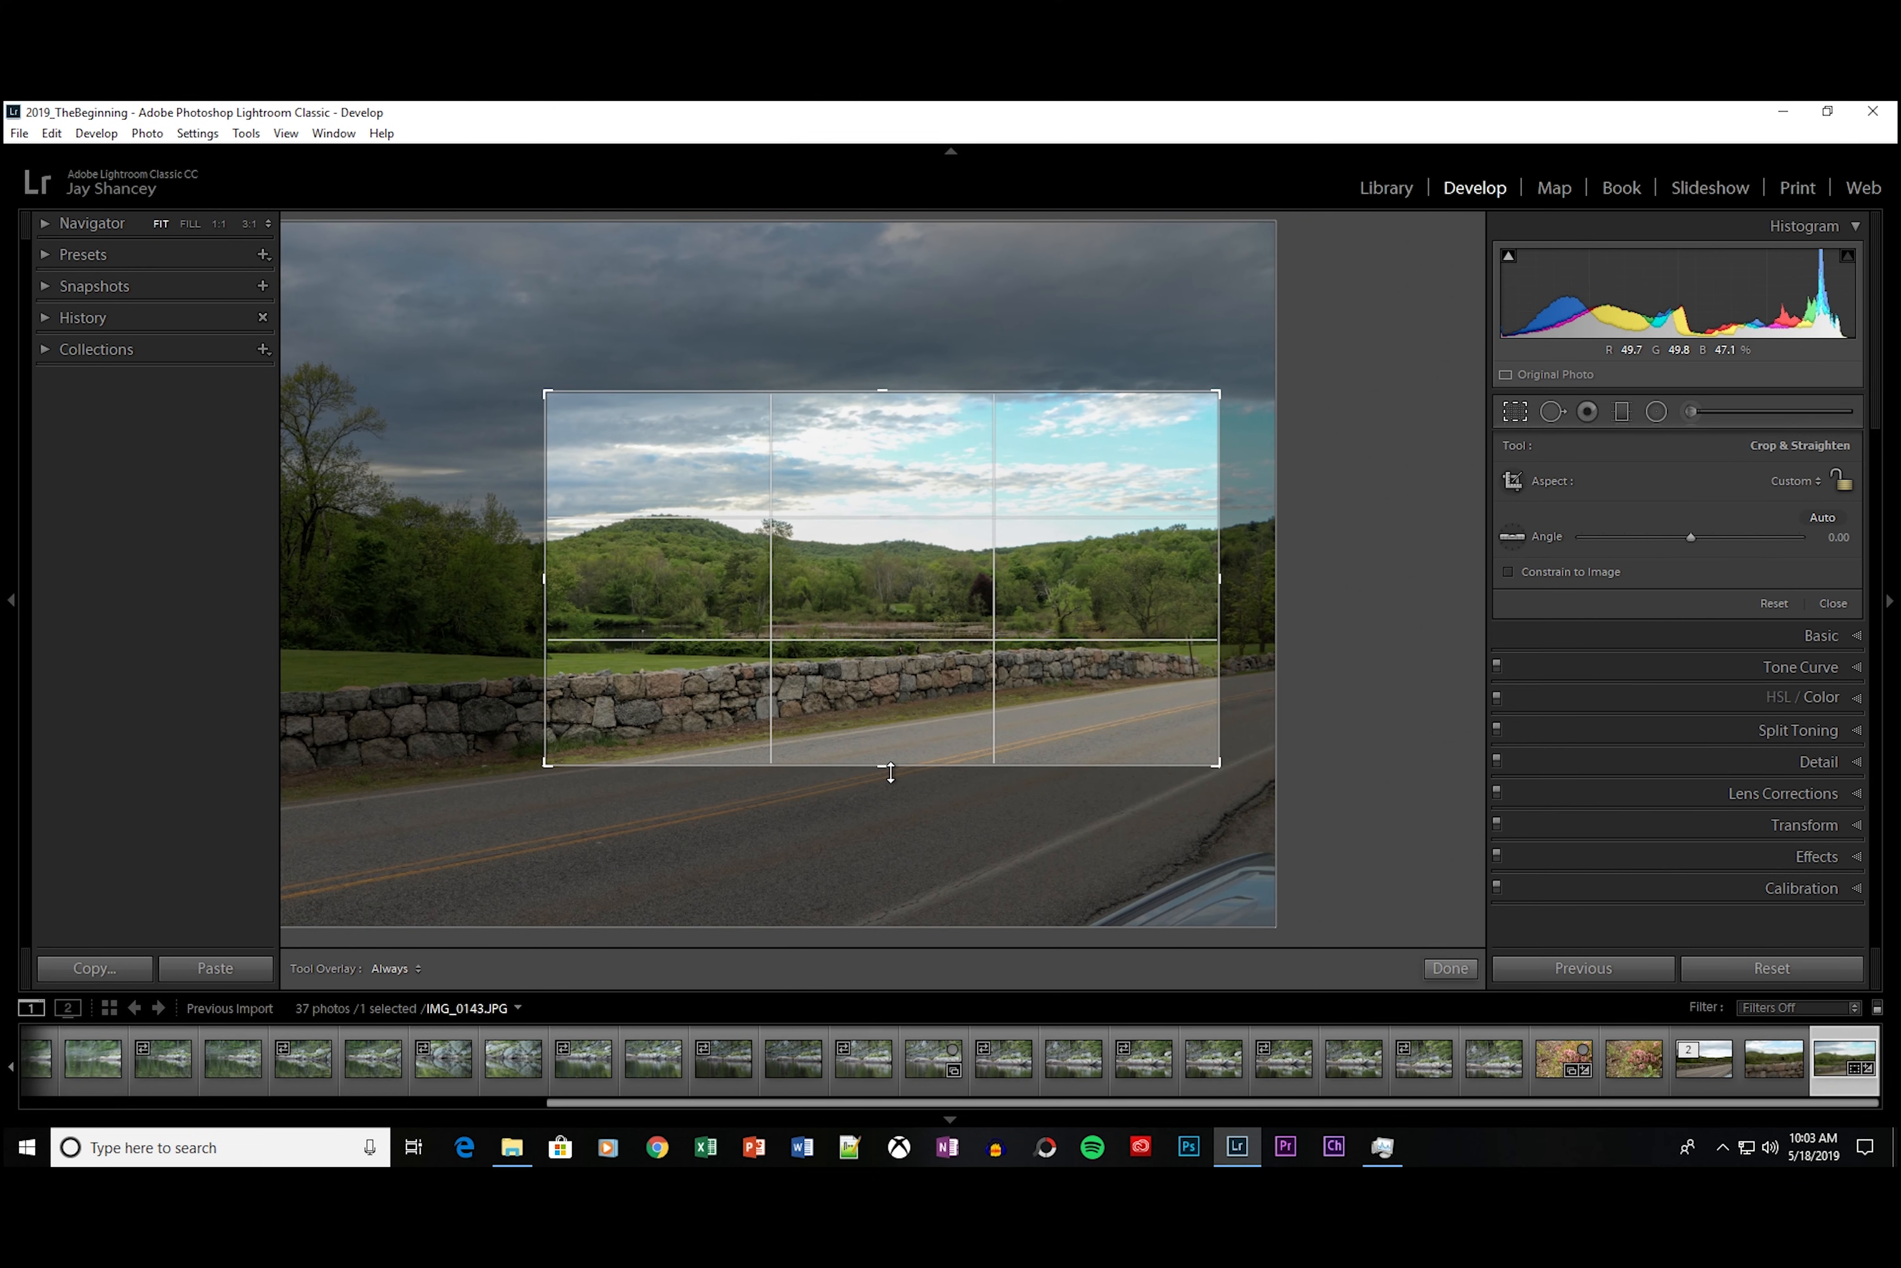
{"action": "left_click_drag", "start_coordinate": [890, 773], "coordinate": [967, 763]}
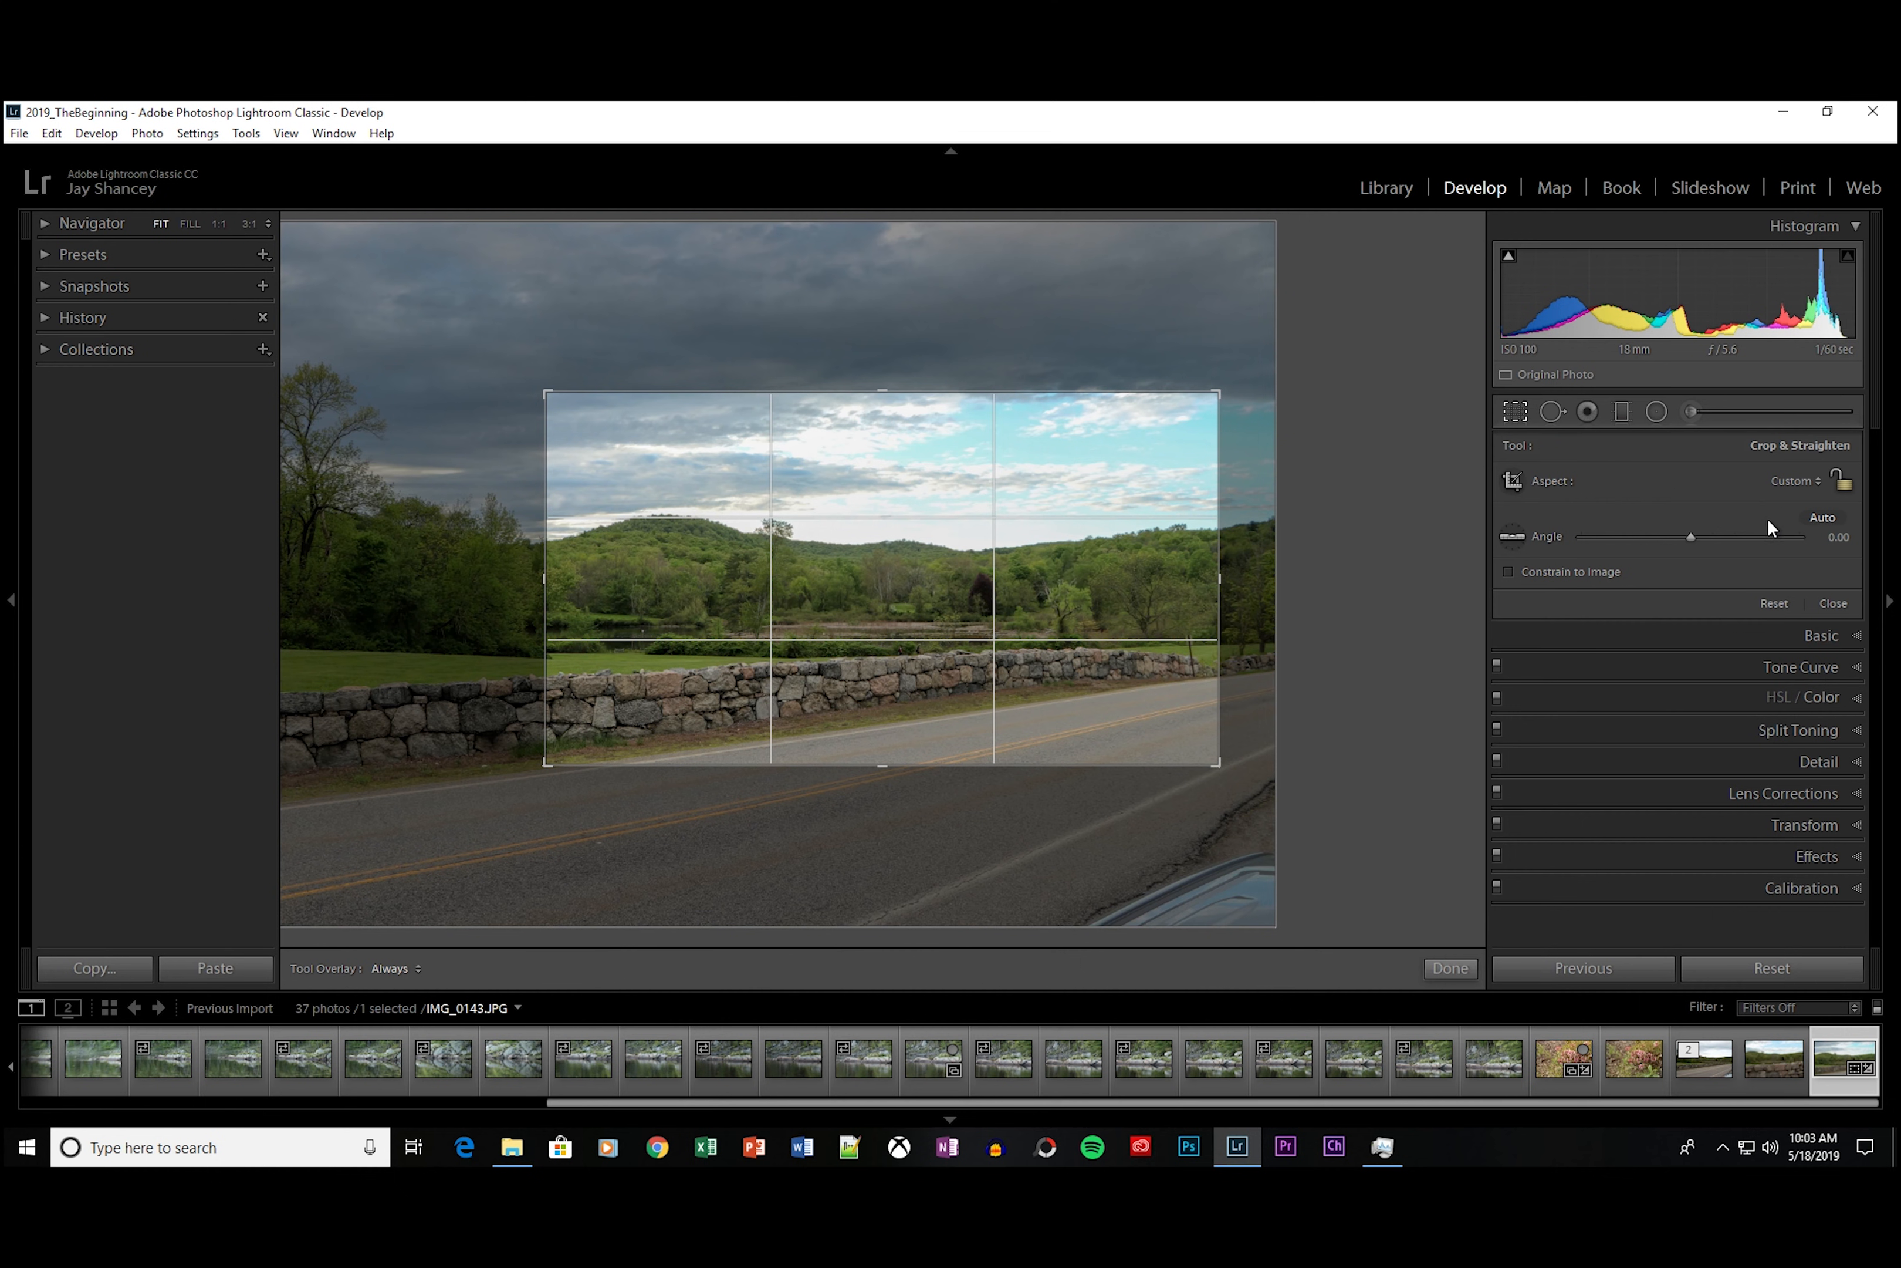
Step: Set the crop's aspect ratio to 16 x 9 and apply the crop
{"action": "left_click", "coordinate": [1821, 480]}
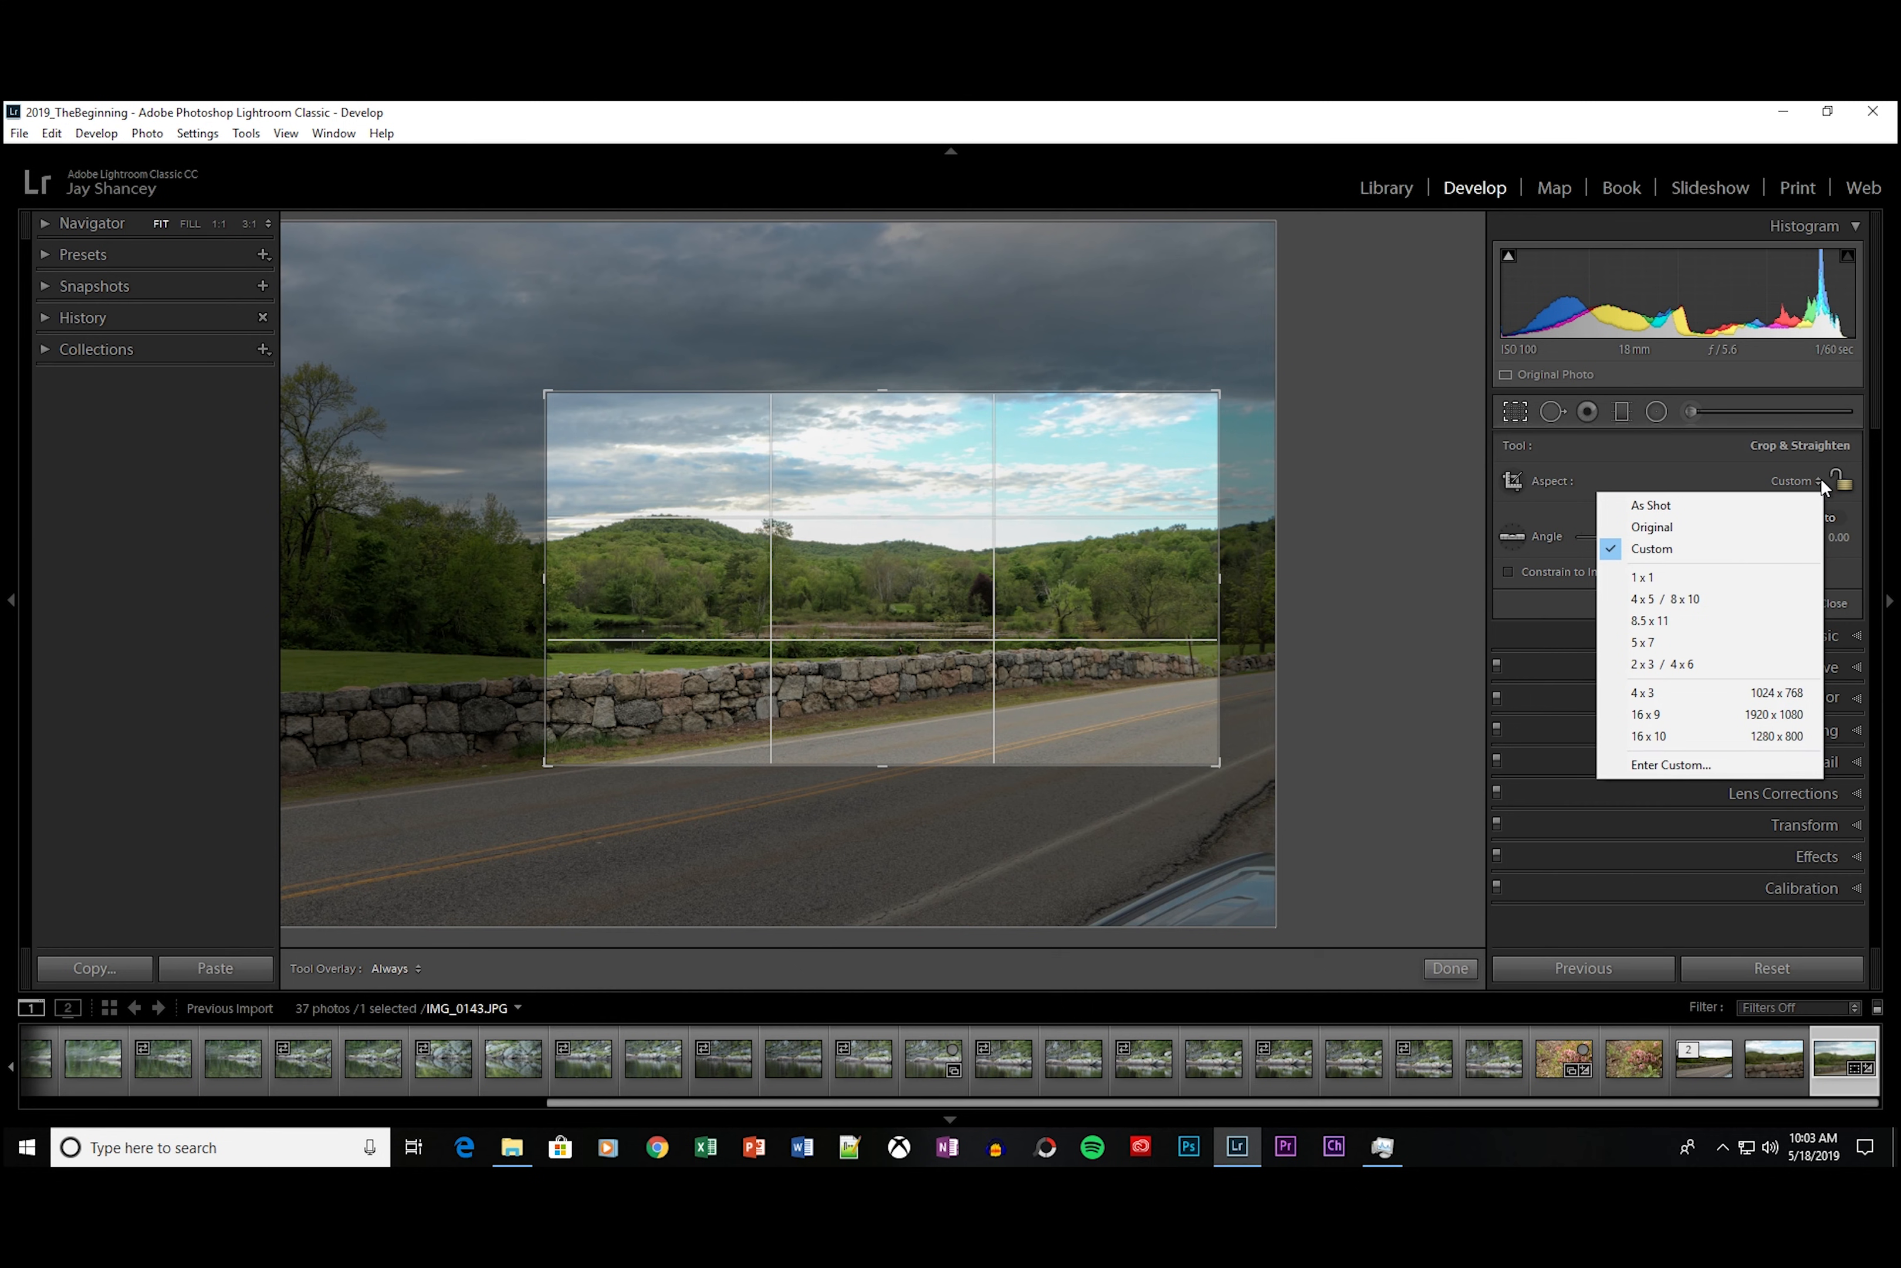
{"action": "left_click", "coordinate": [1748, 723]}
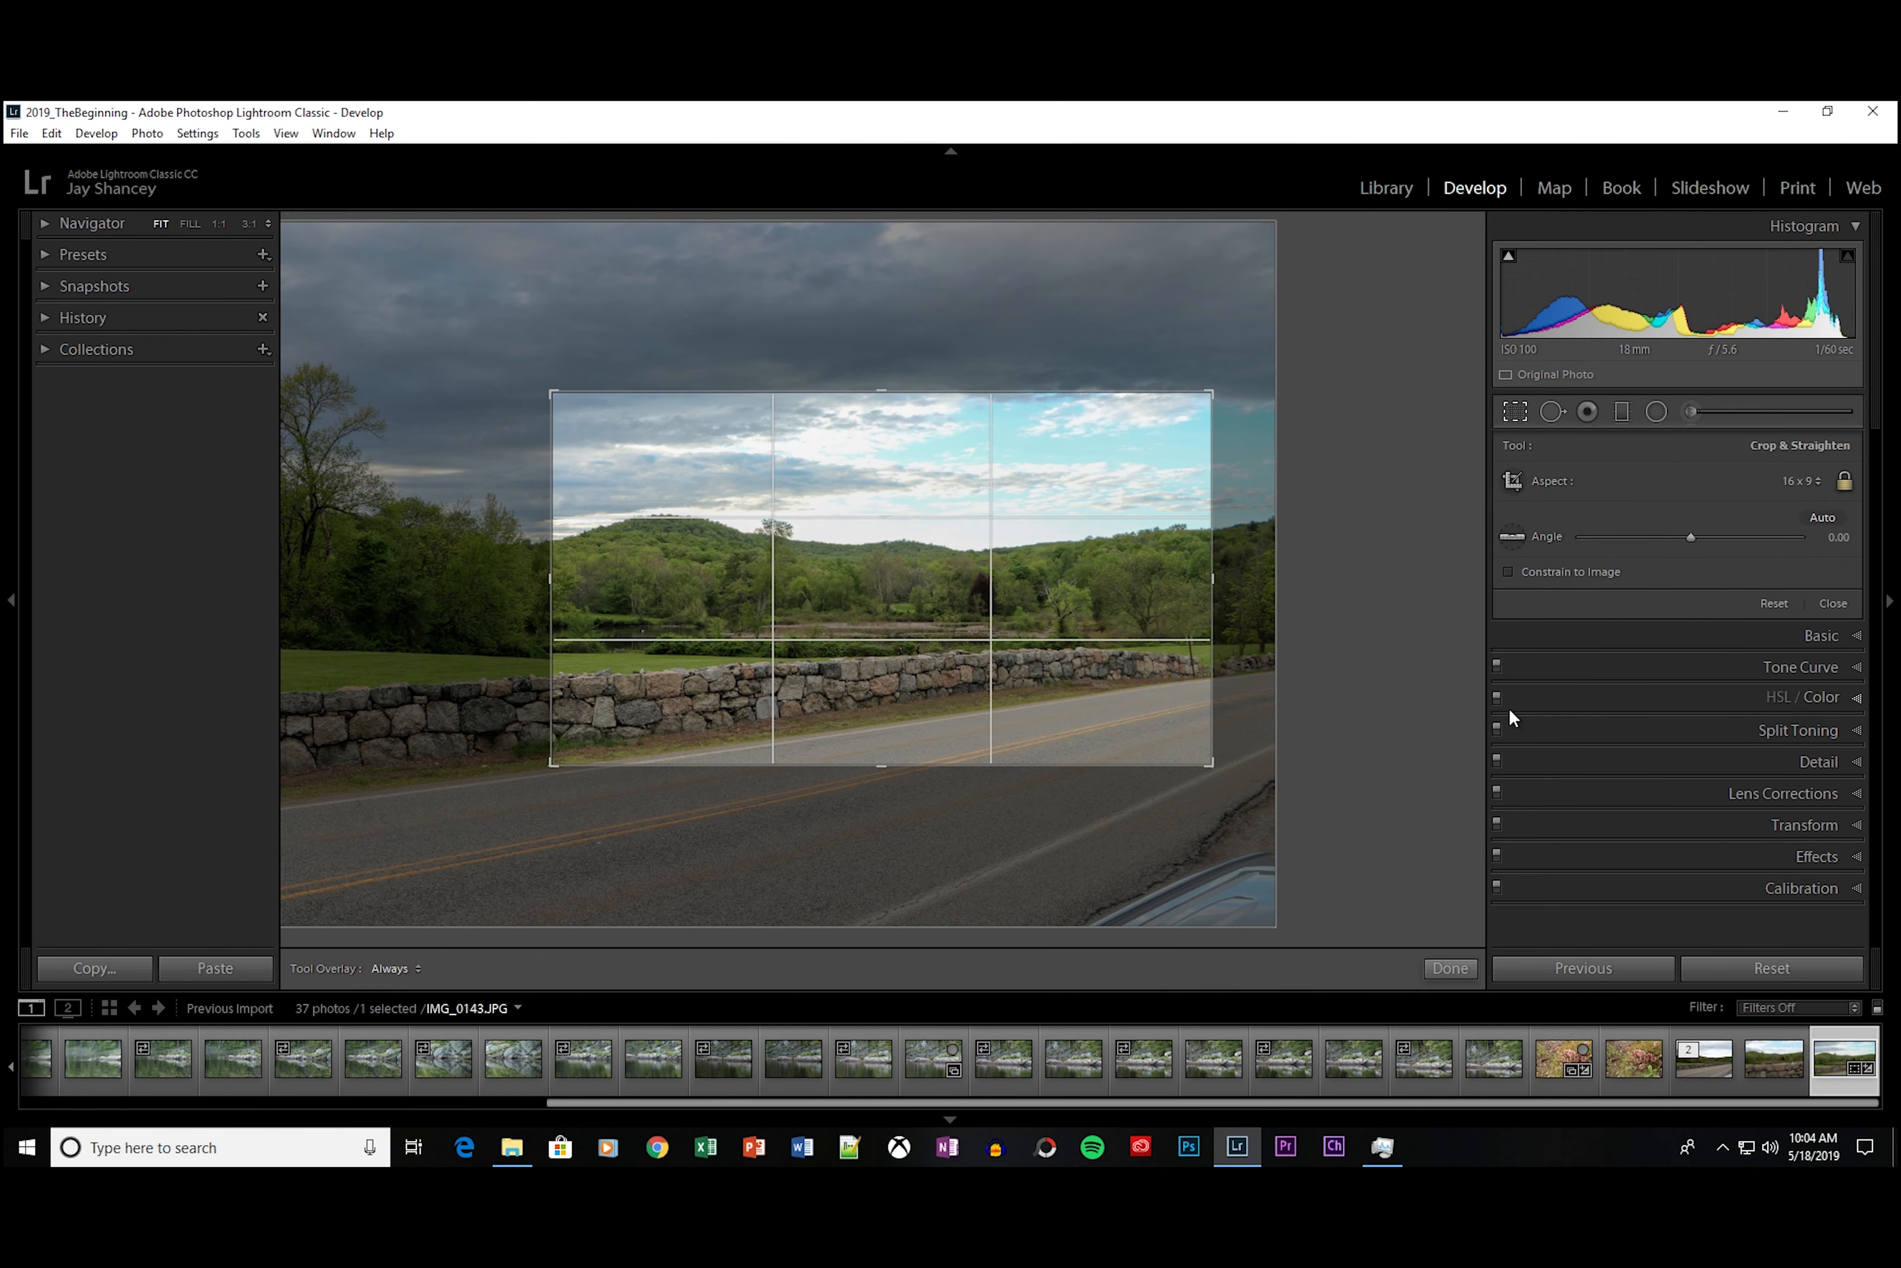
{"action": "left_click", "coordinate": [1818, 481]}
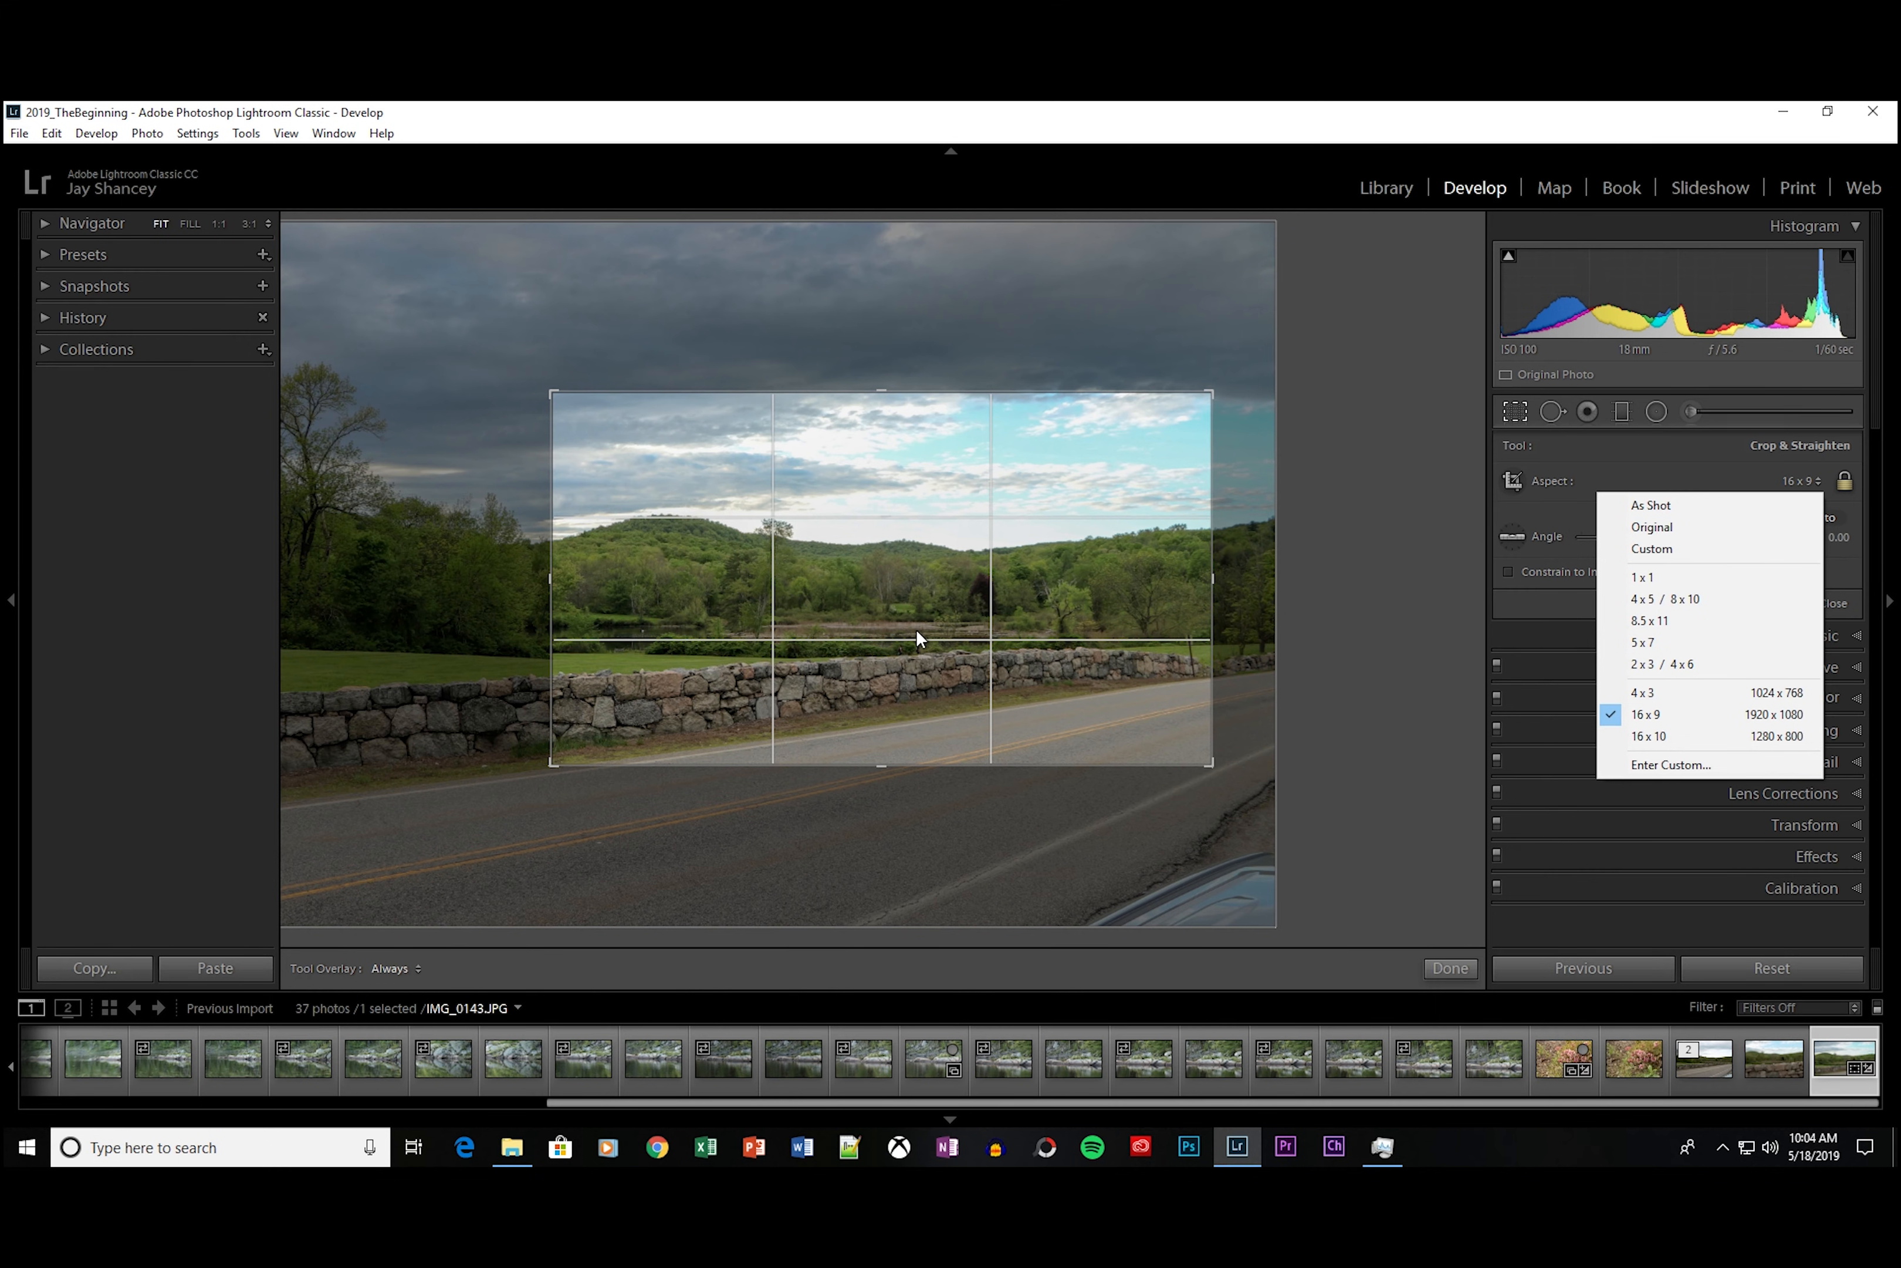
{"action": "left_click", "coordinate": [1443, 966]}
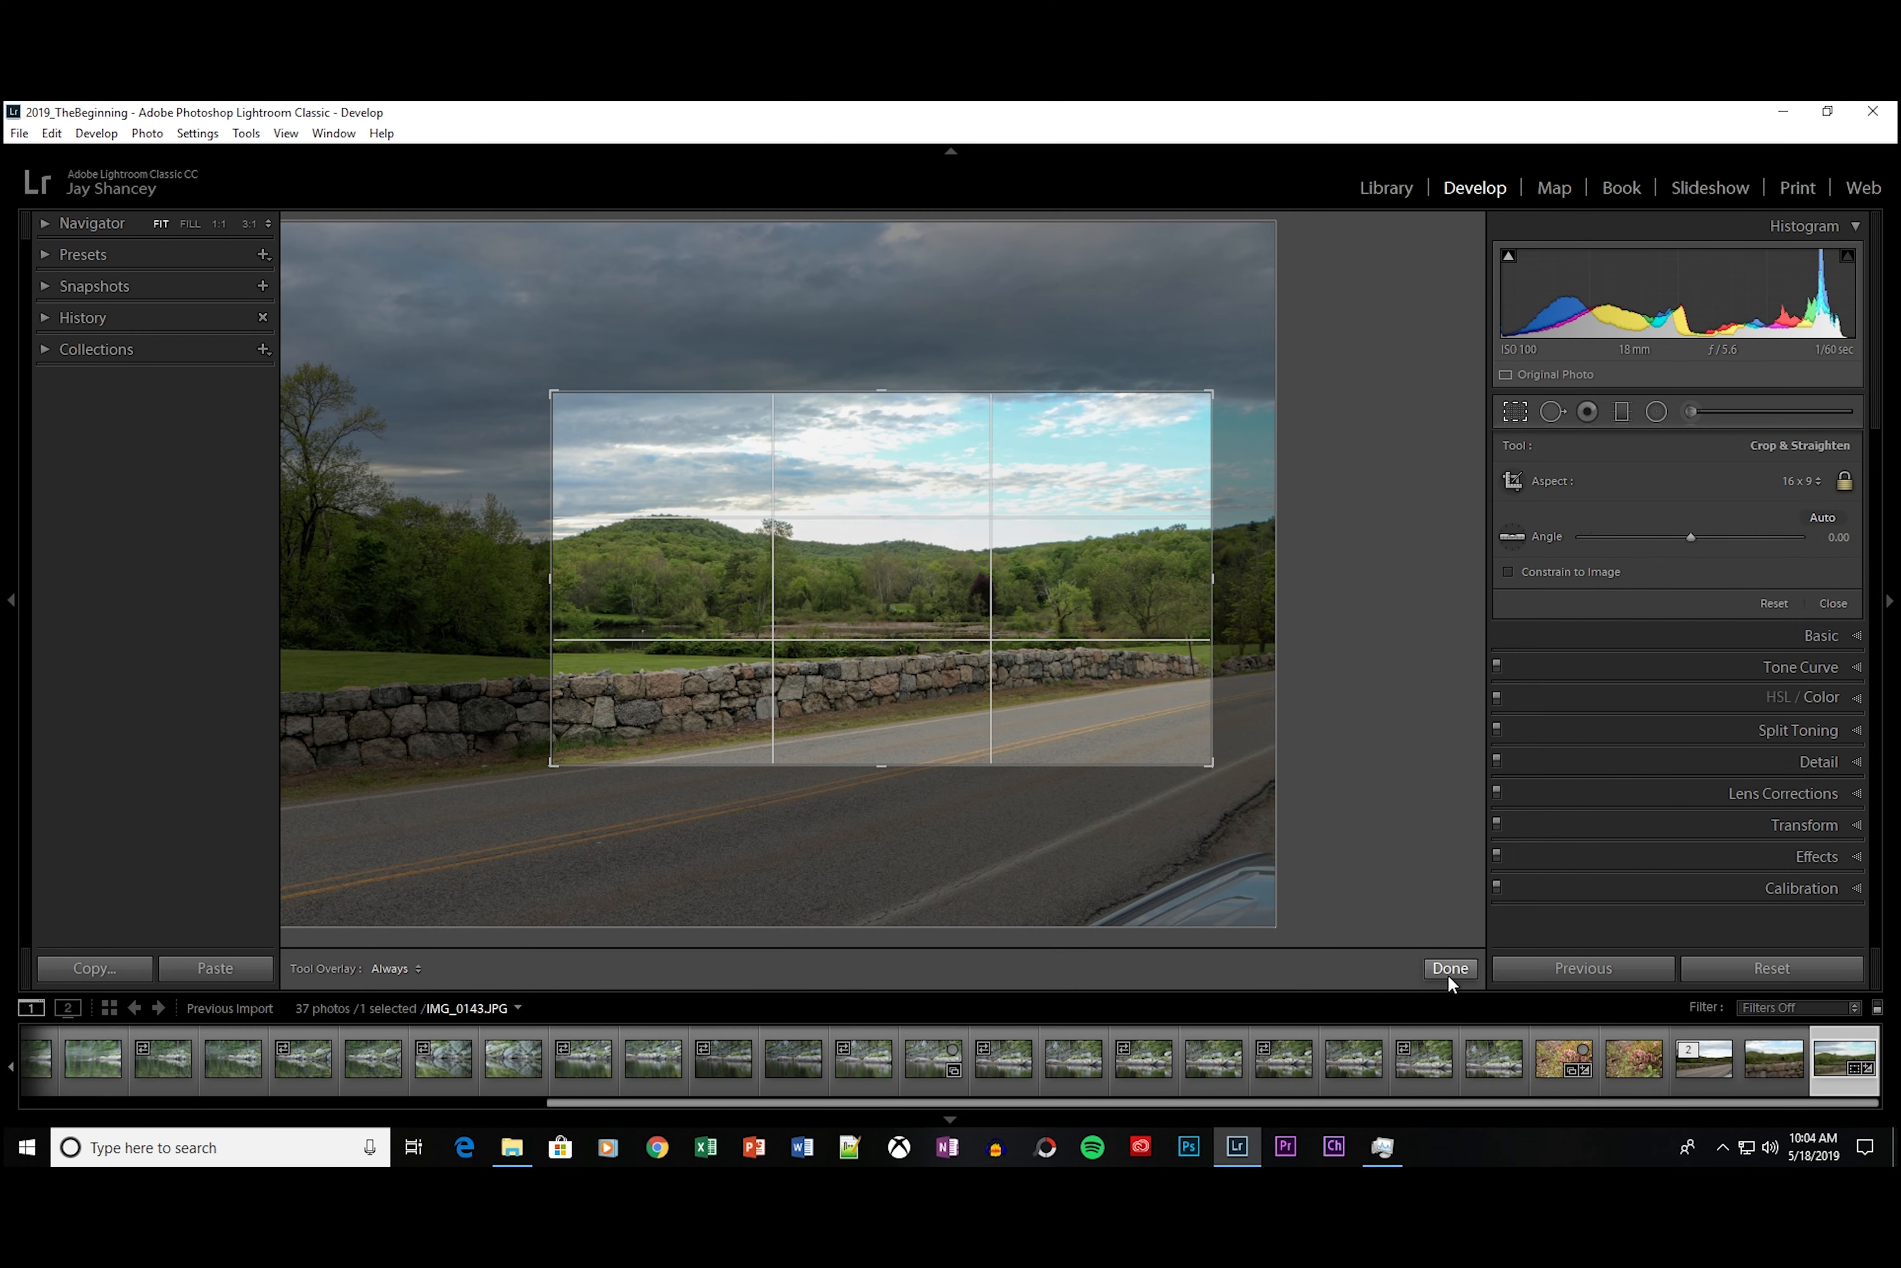
{"action": "left_click", "coordinate": [1451, 968]}
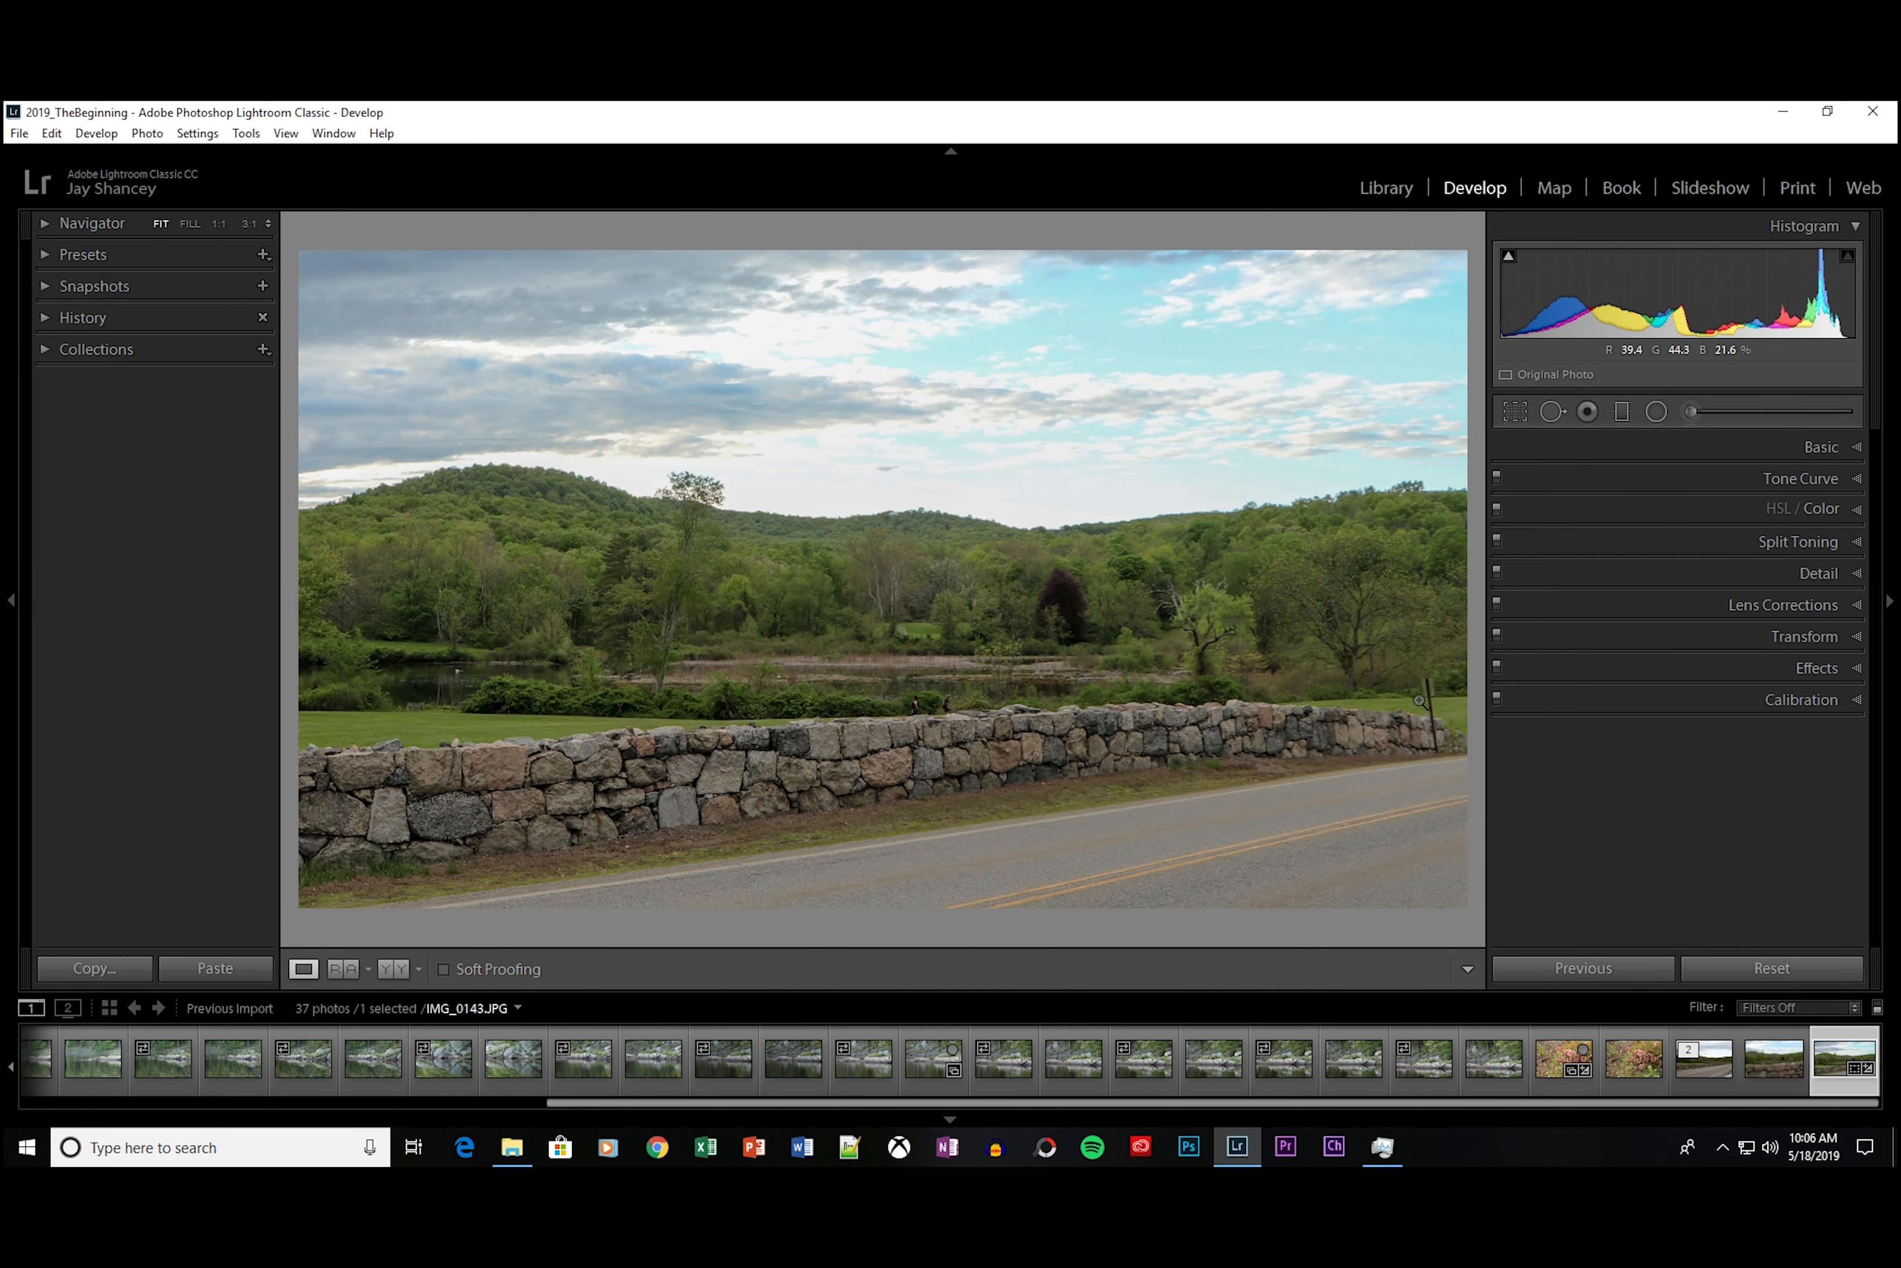
Step: Open IMG_0143.JPG in Adobe Photoshop CC 2019 as a copy with Lightroom adjustments
{"action": "right_click", "coordinate": [1841, 1053]}
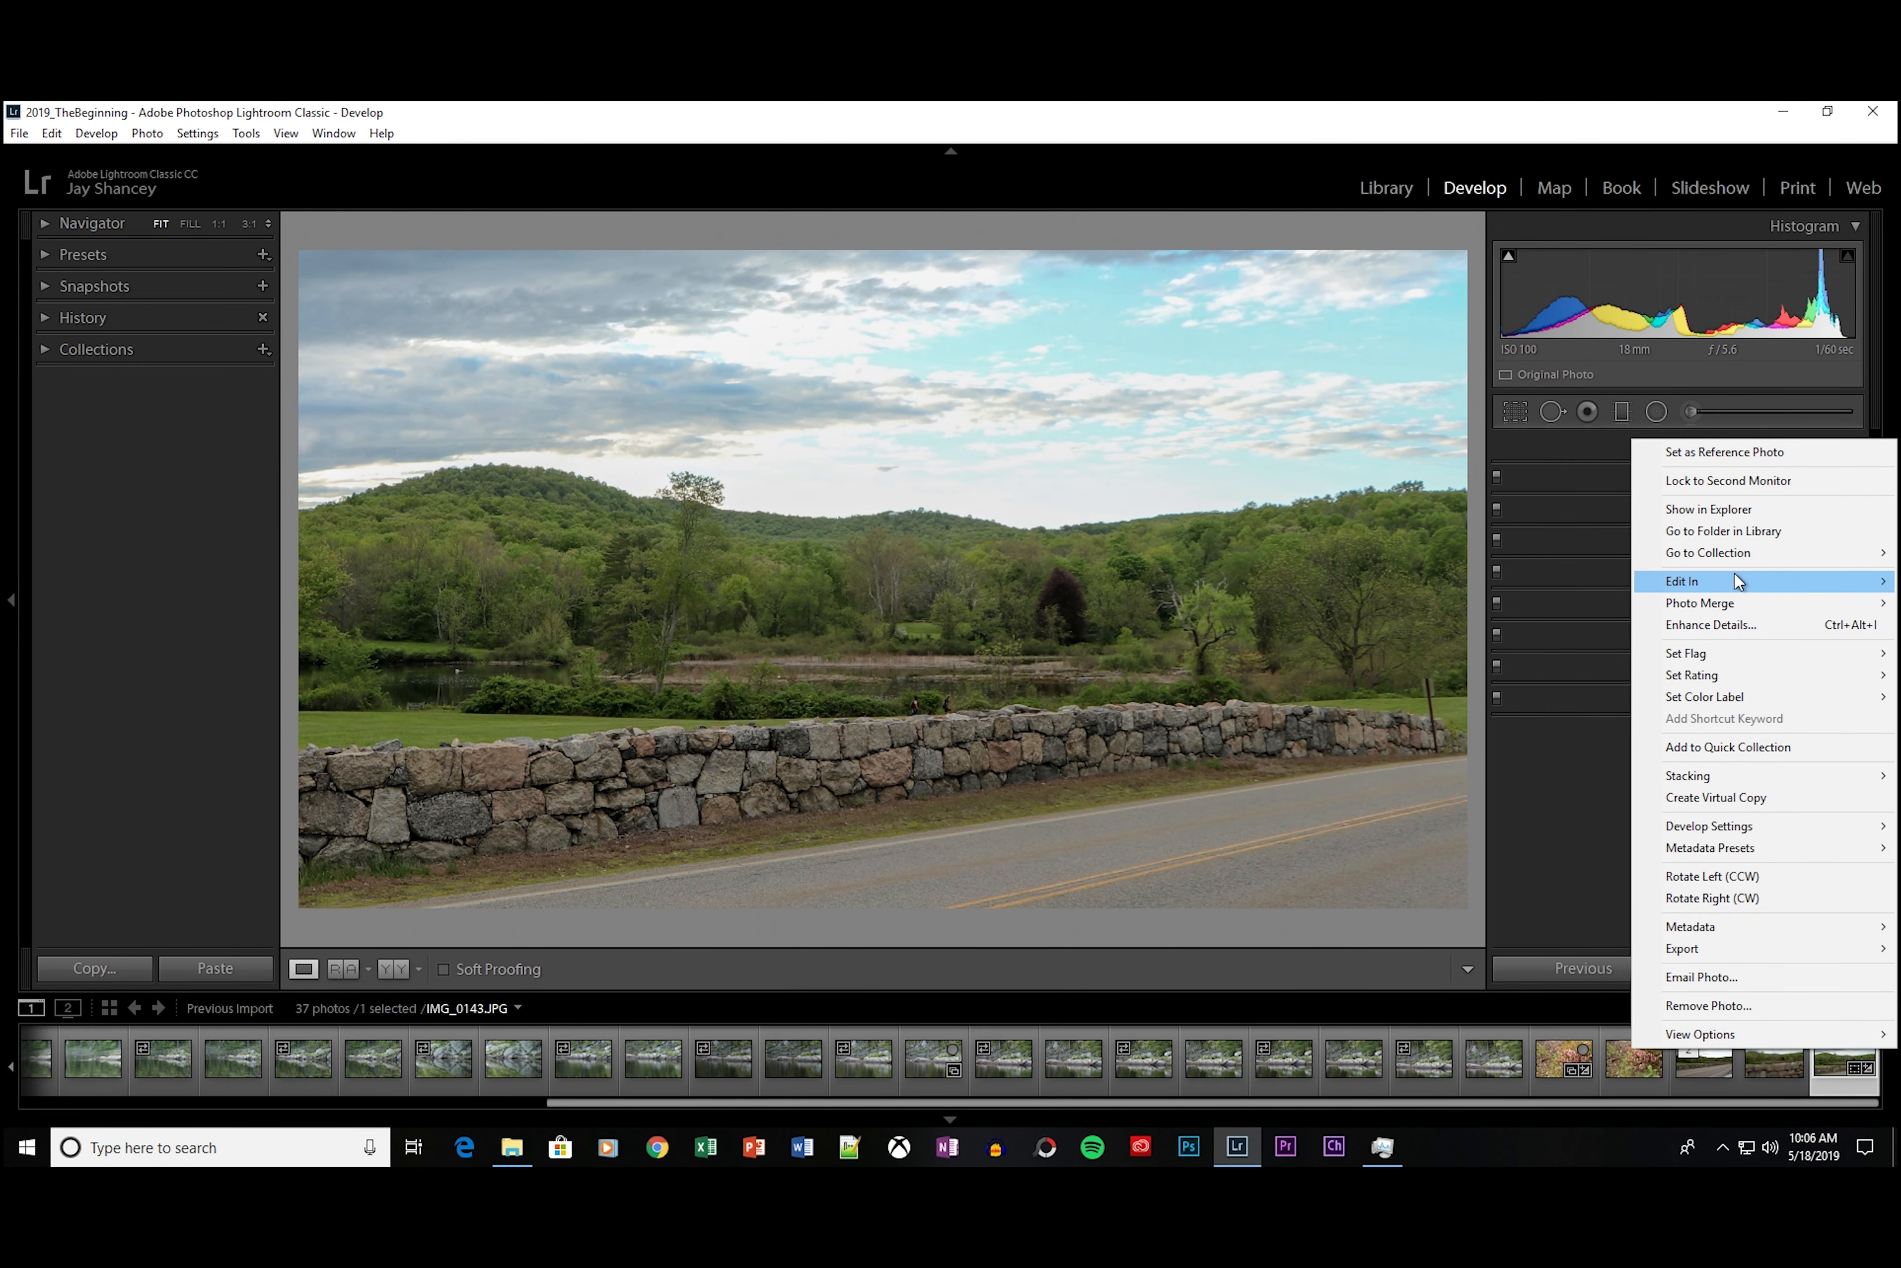
{"action": "mouse_move", "coordinate": [1734, 575]}
{"action": "left_click", "coordinate": [1506, 581]}
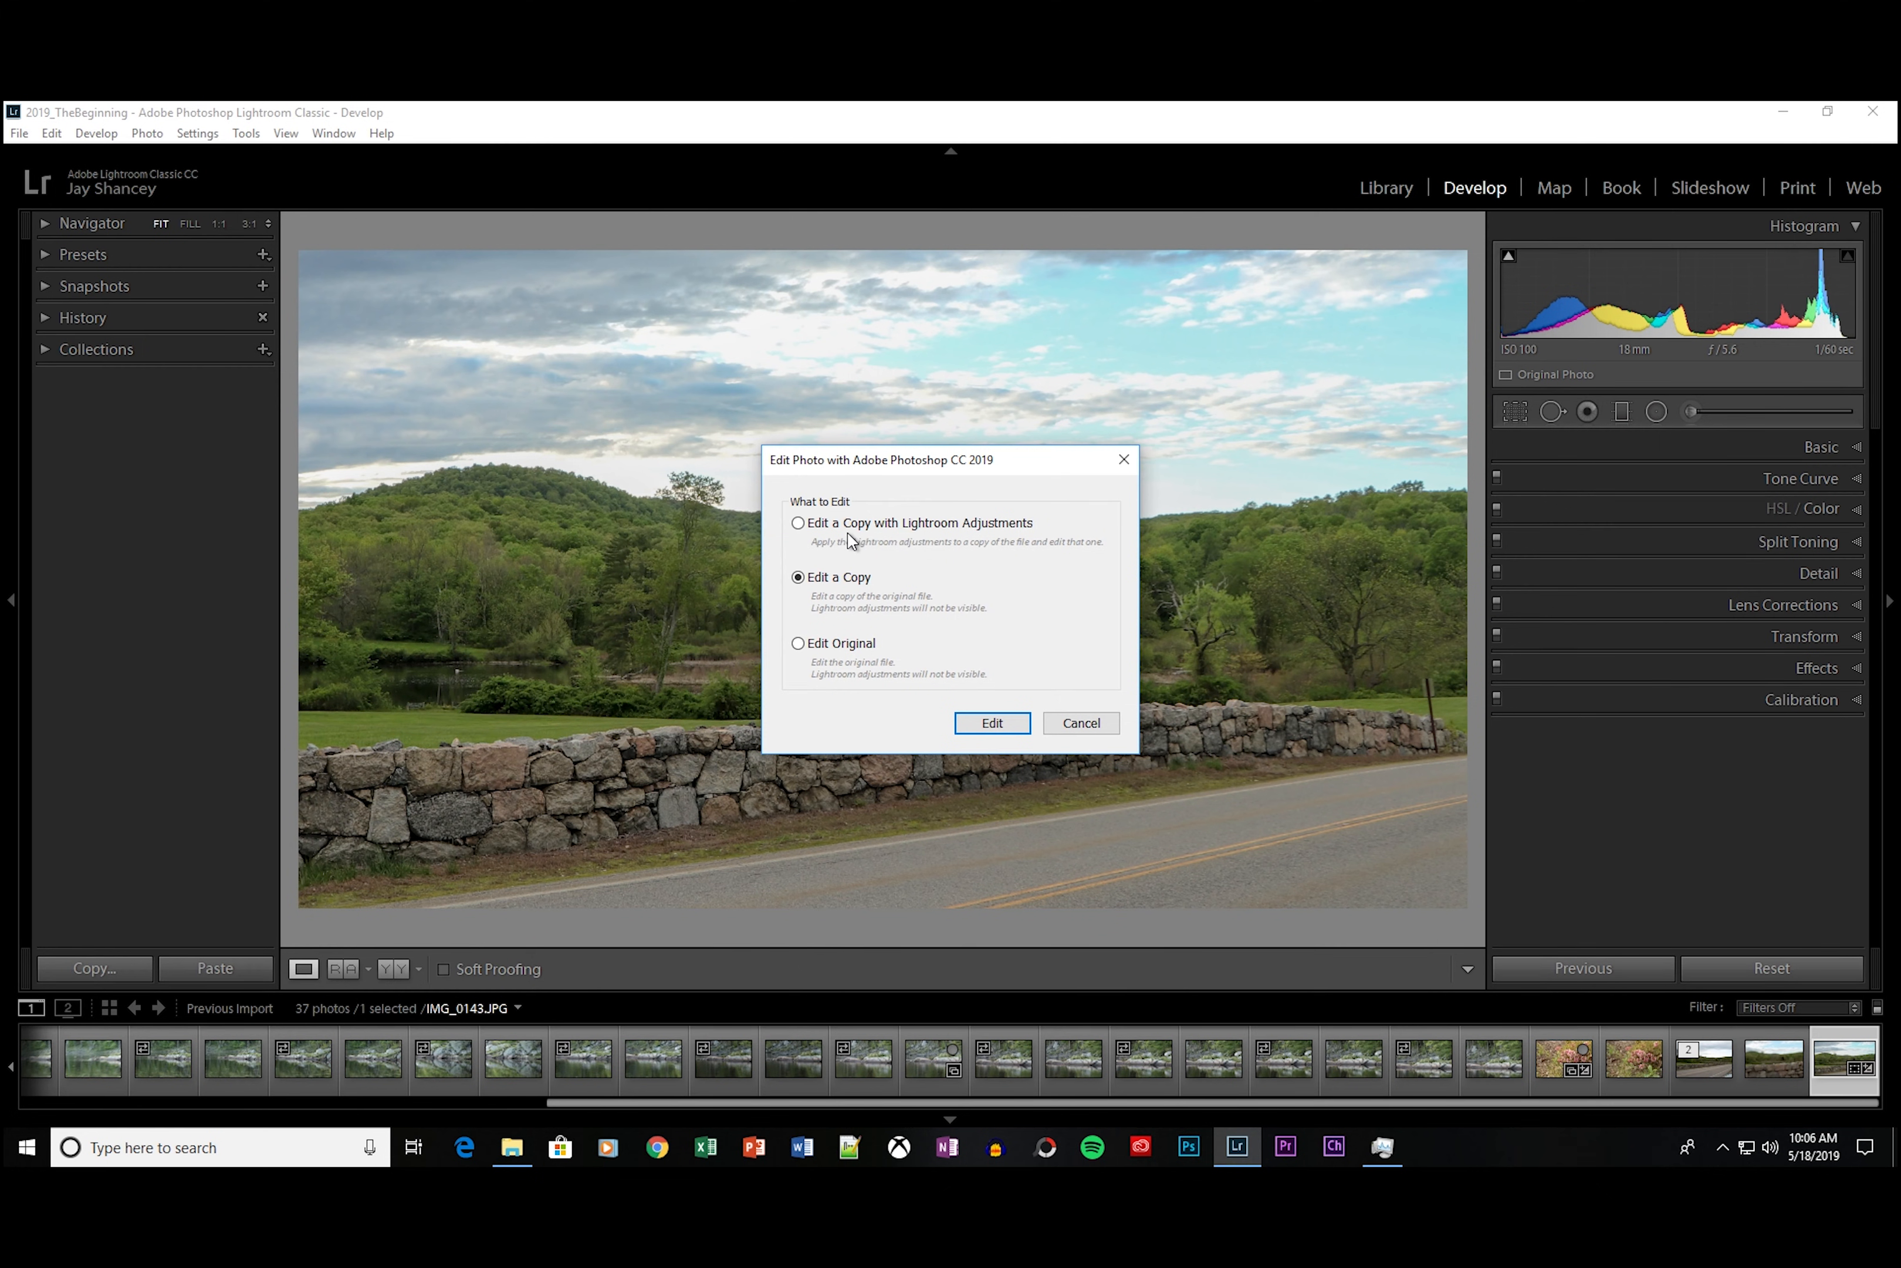
{"action": "left_click", "coordinate": [799, 525]}
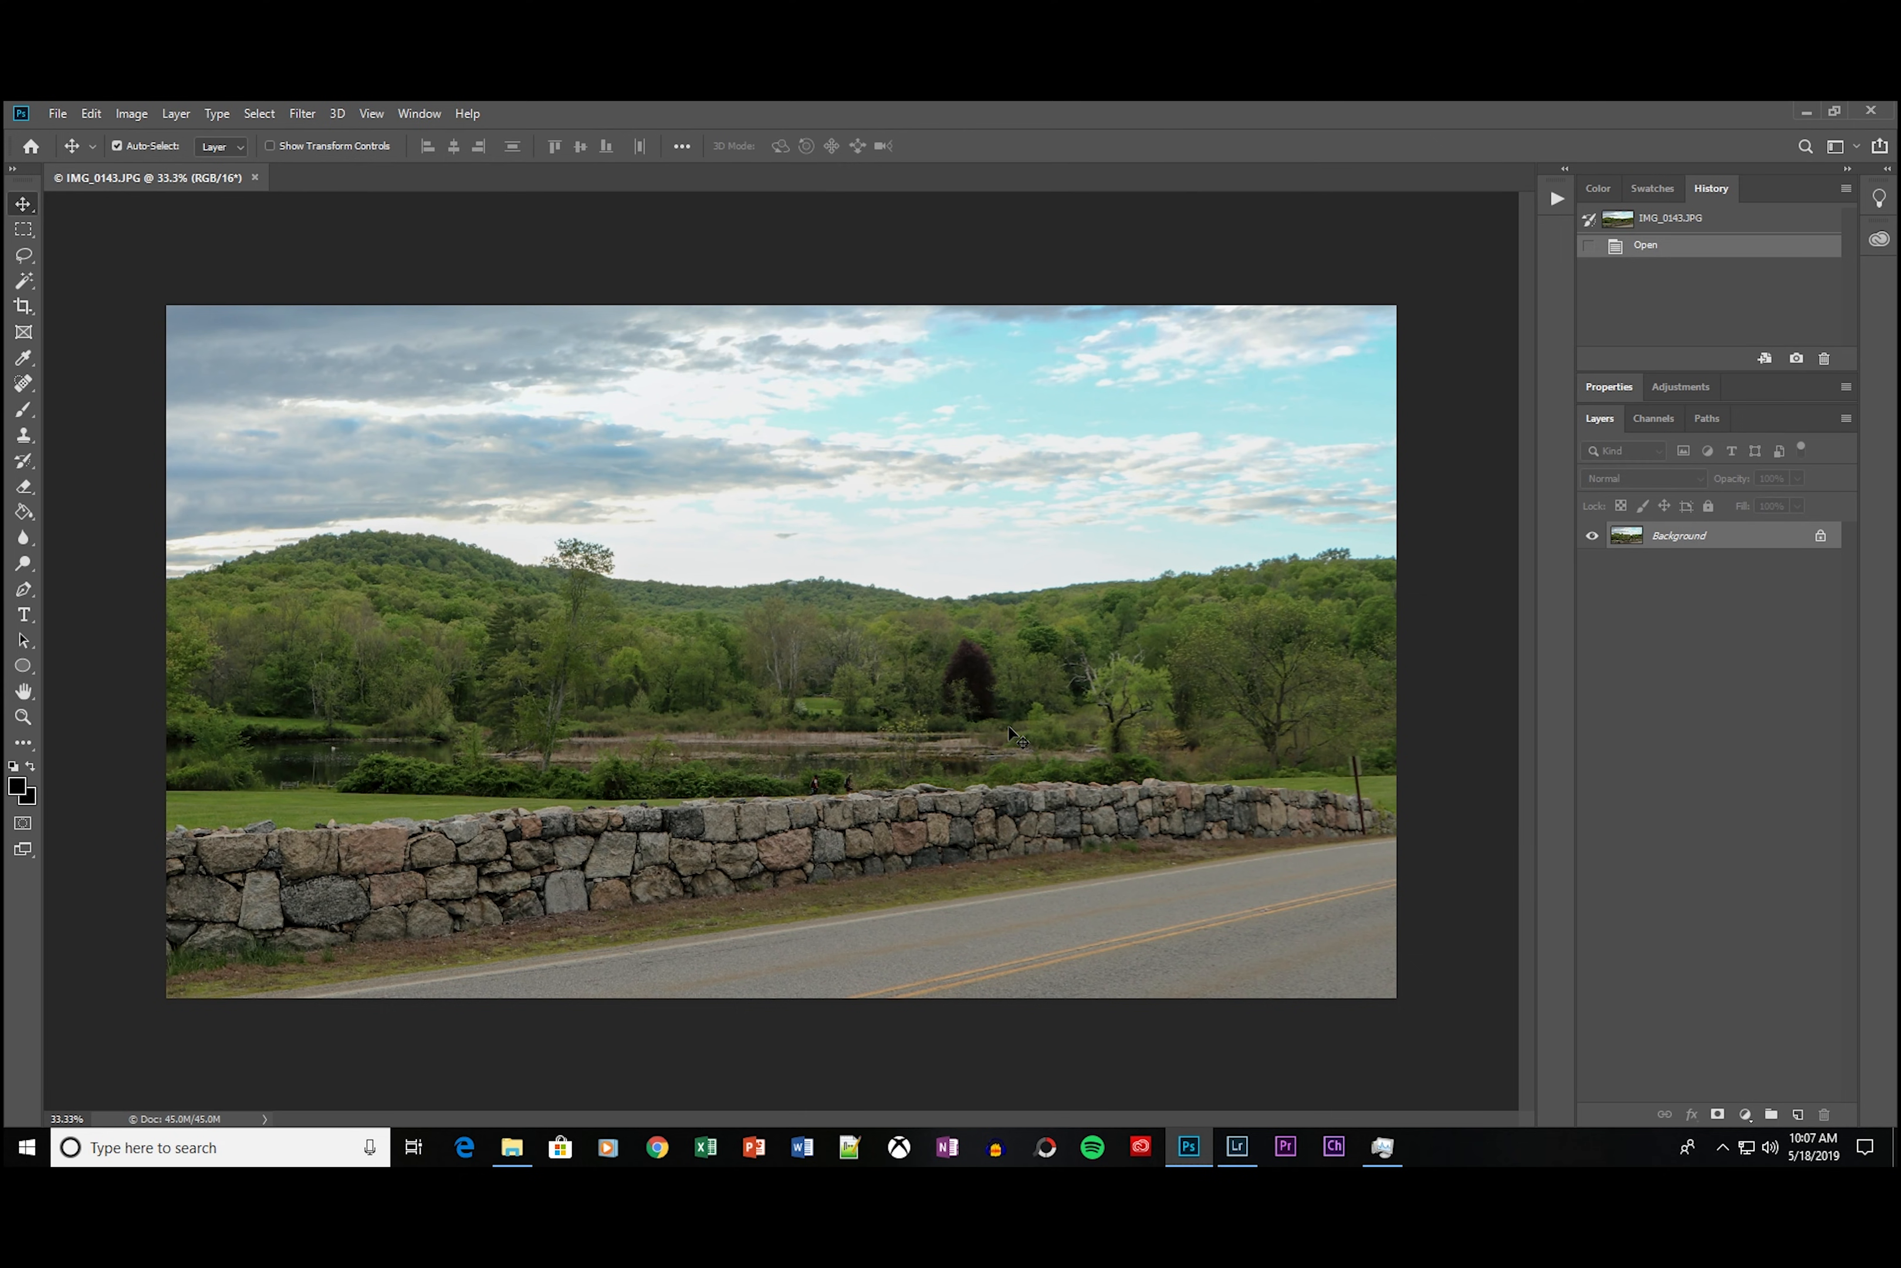
Step: Outline both people walking behind the stone wall with the Lasso tool, keeping both outlines in one selection
{"action": "left_click", "coordinate": [986, 745], "text": "ctrl"}
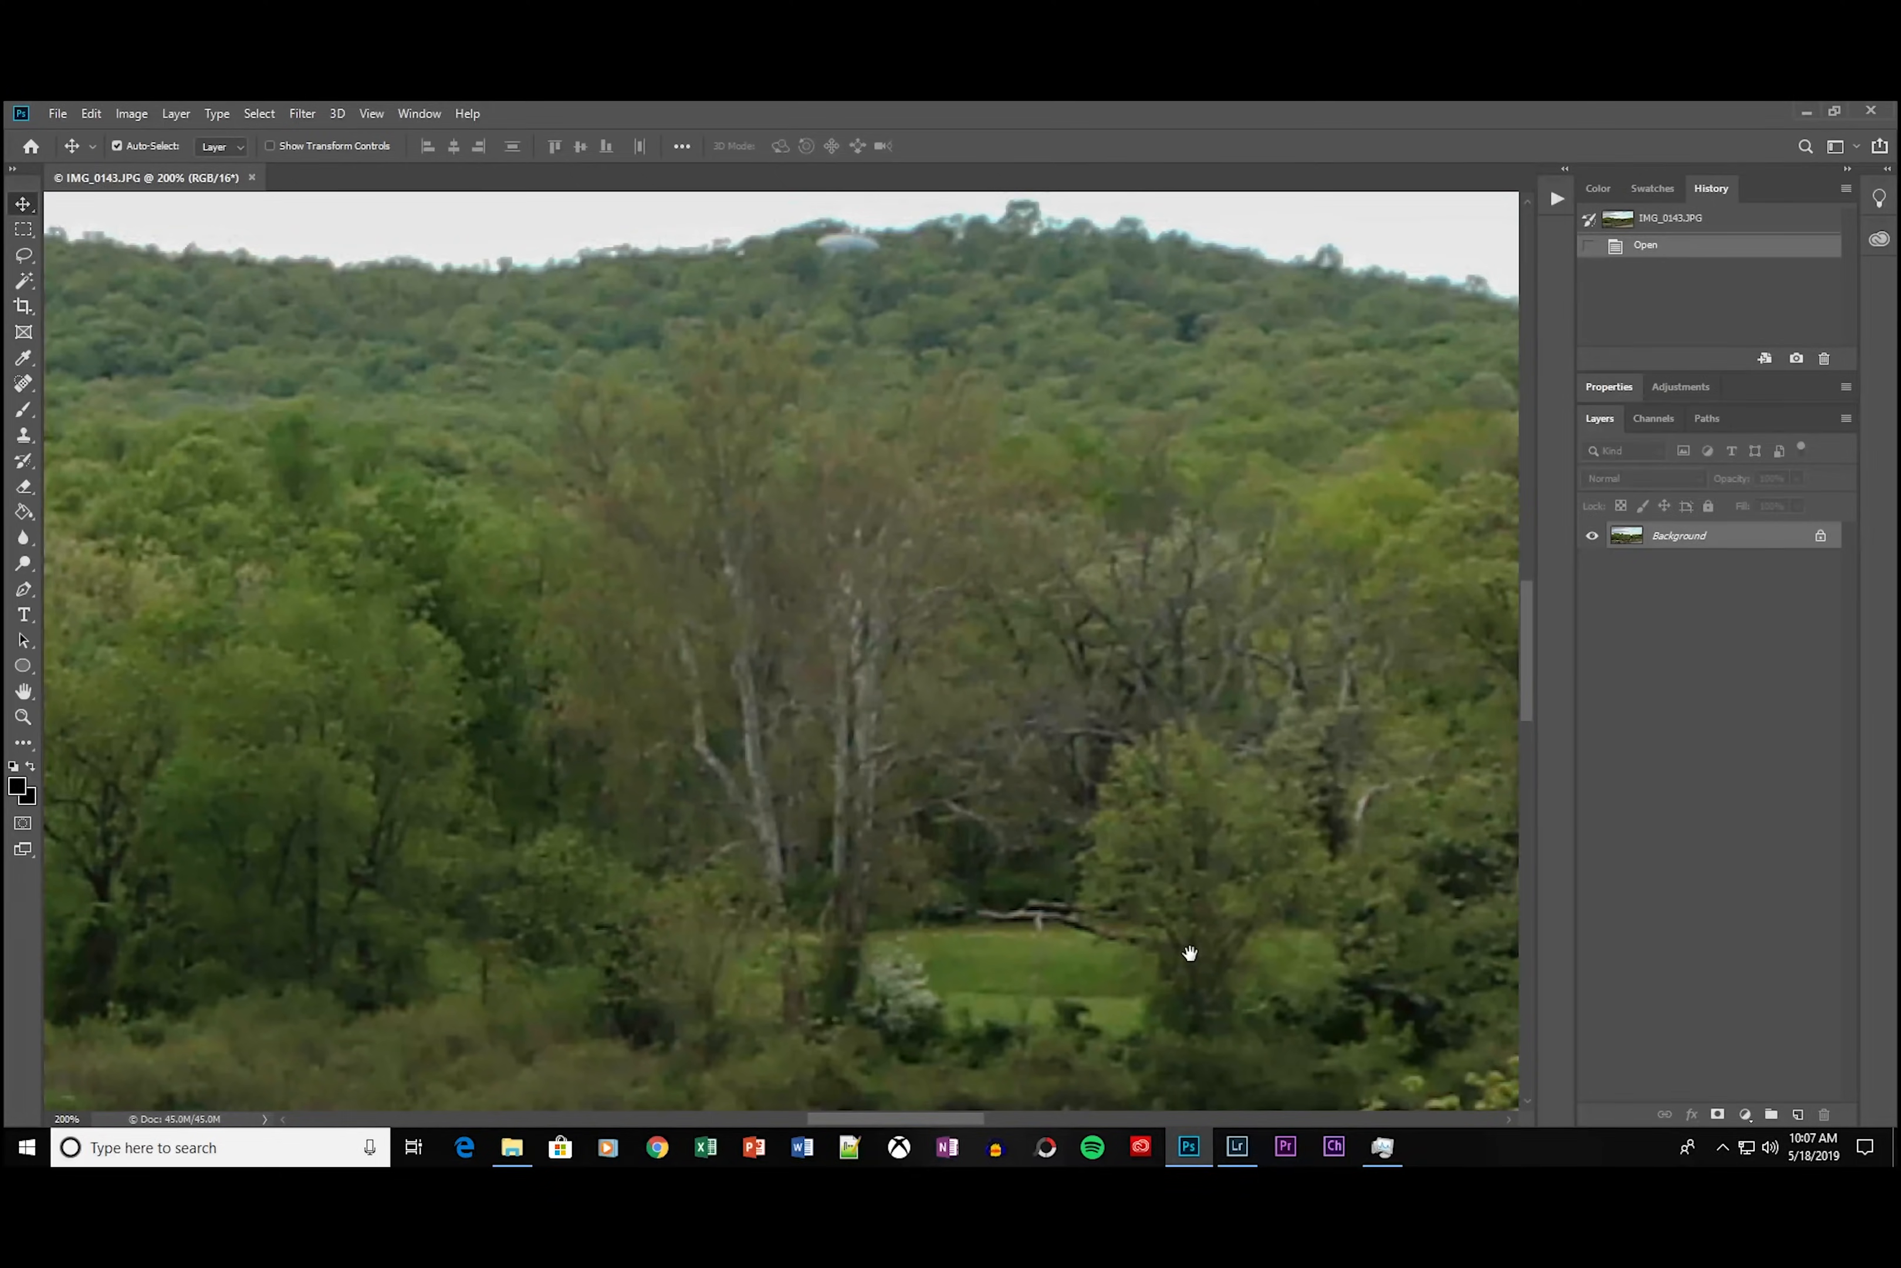
{"action": "left_click_drag", "start_coordinate": [1188, 954], "coordinate": [1192, 530]}
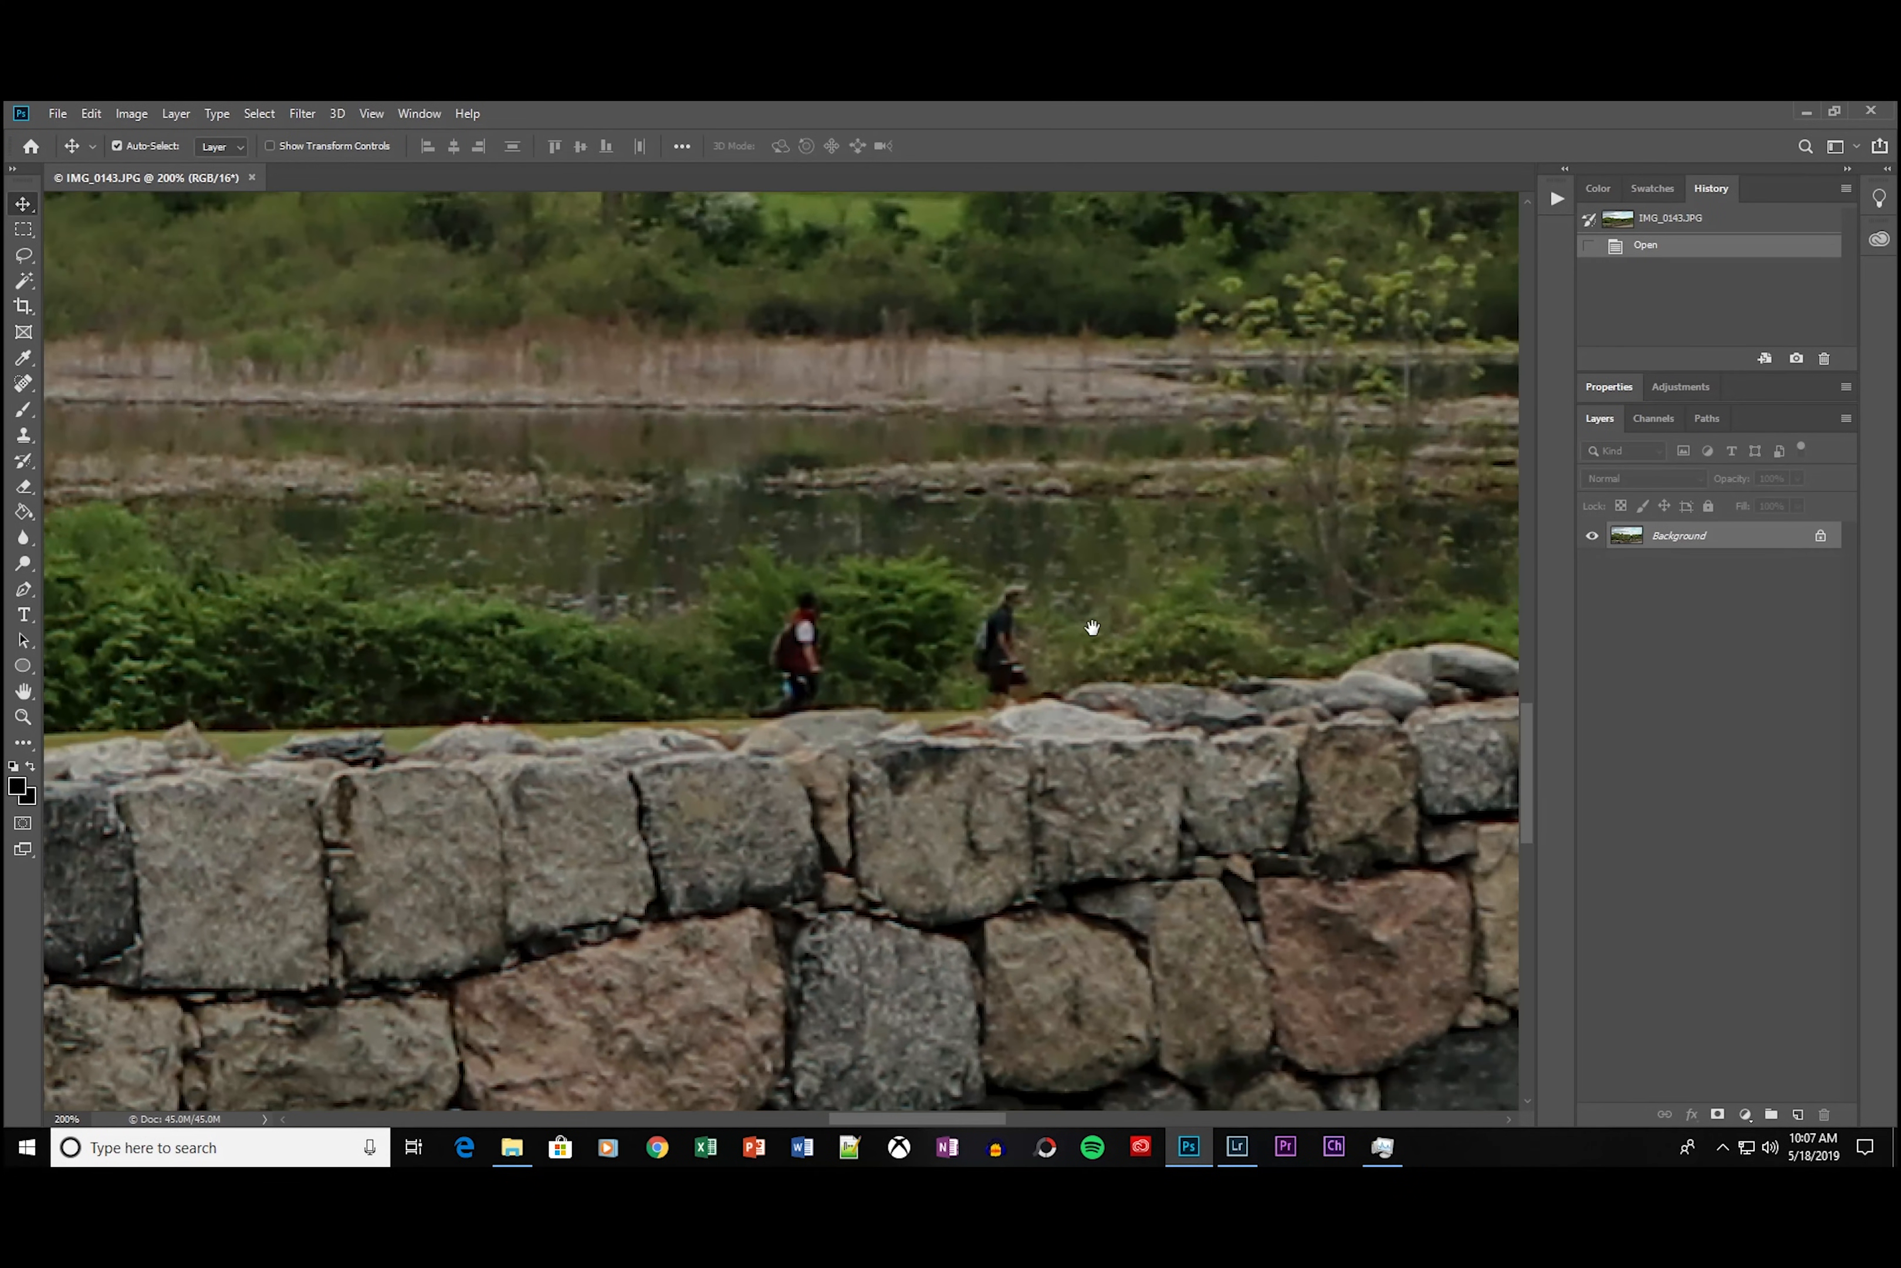
{"action": "left_click_drag", "start_coordinate": [1092, 626], "coordinate": [1097, 643]}
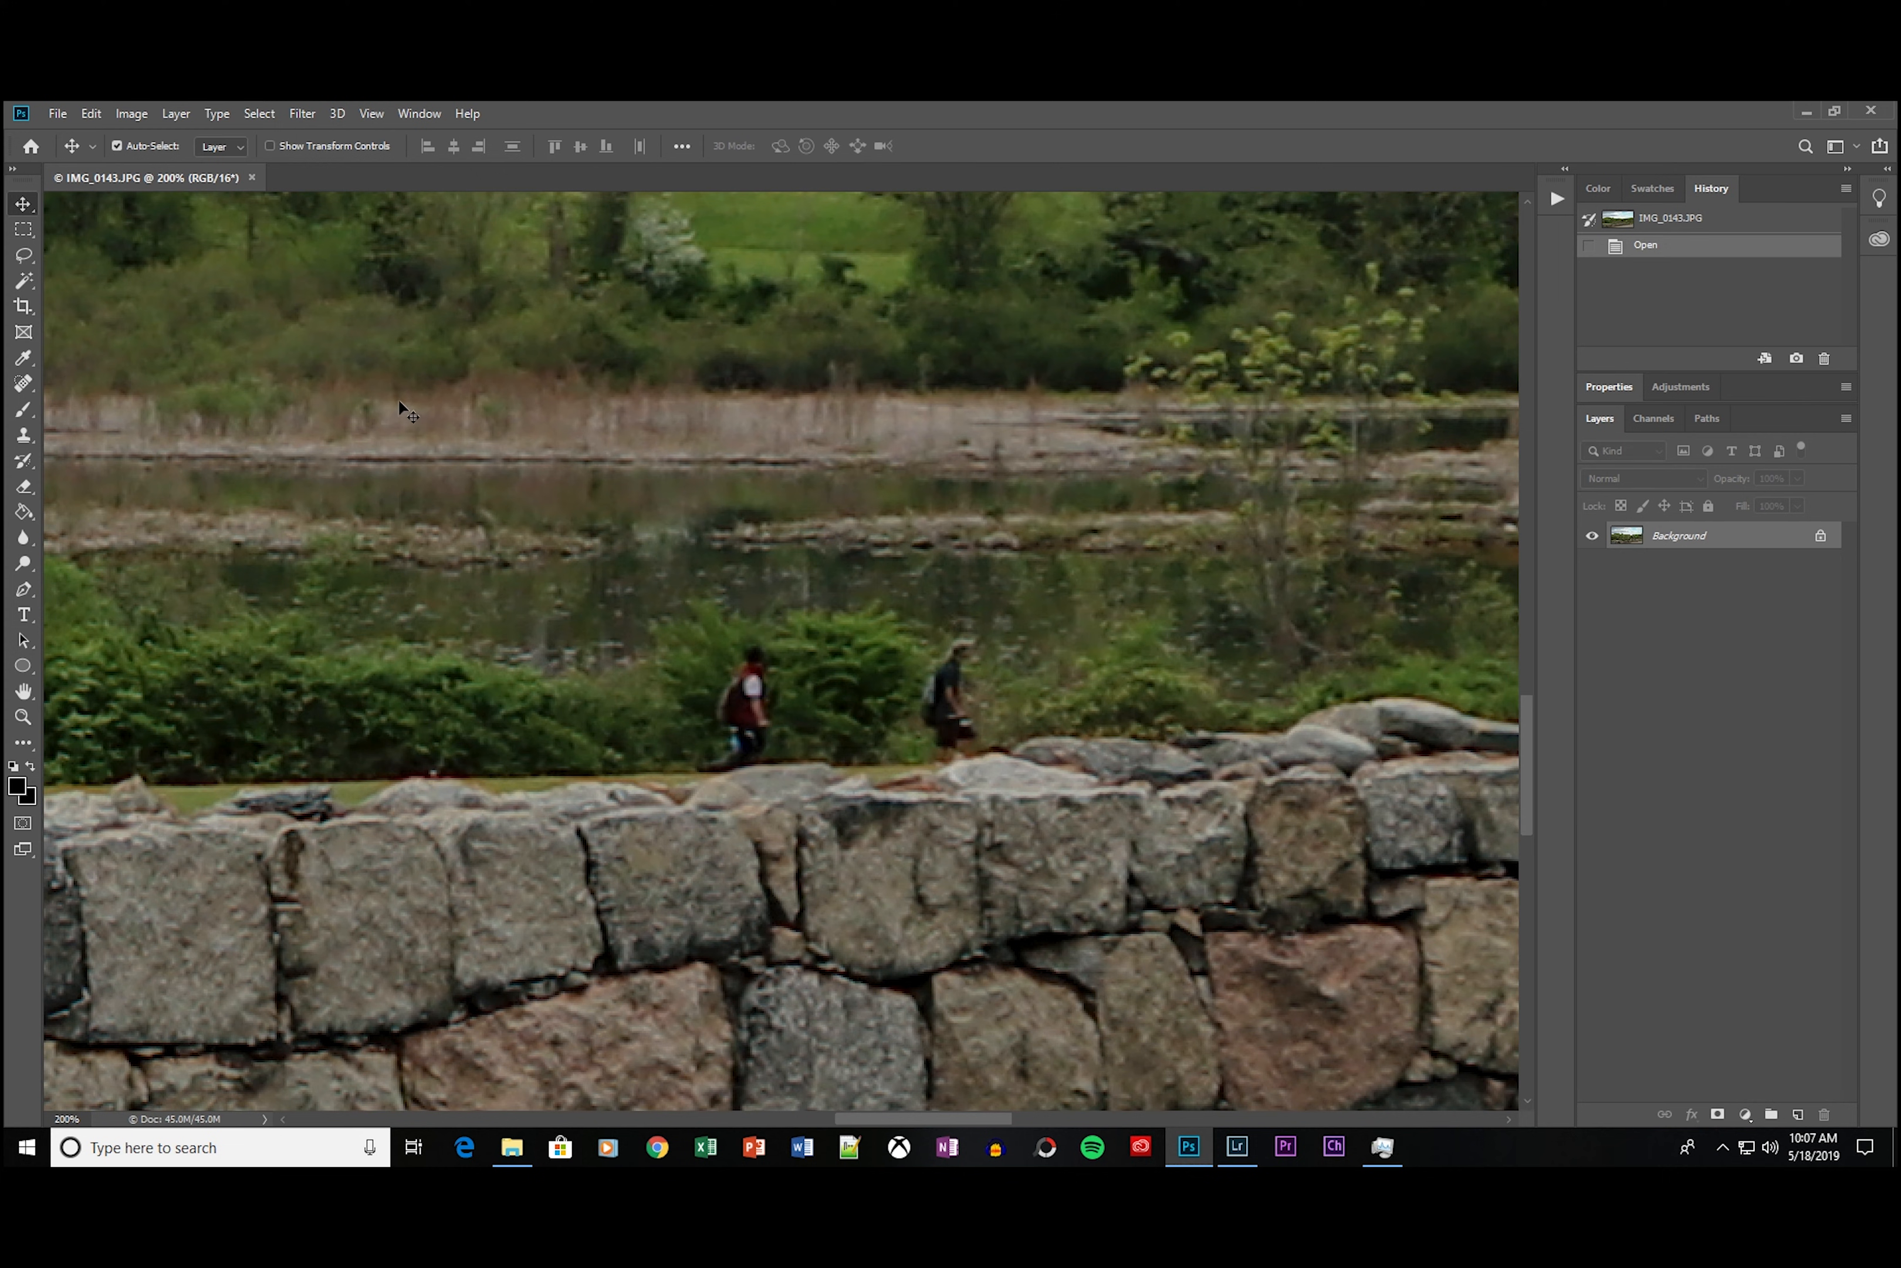
{"action": "key", "text": "l"}
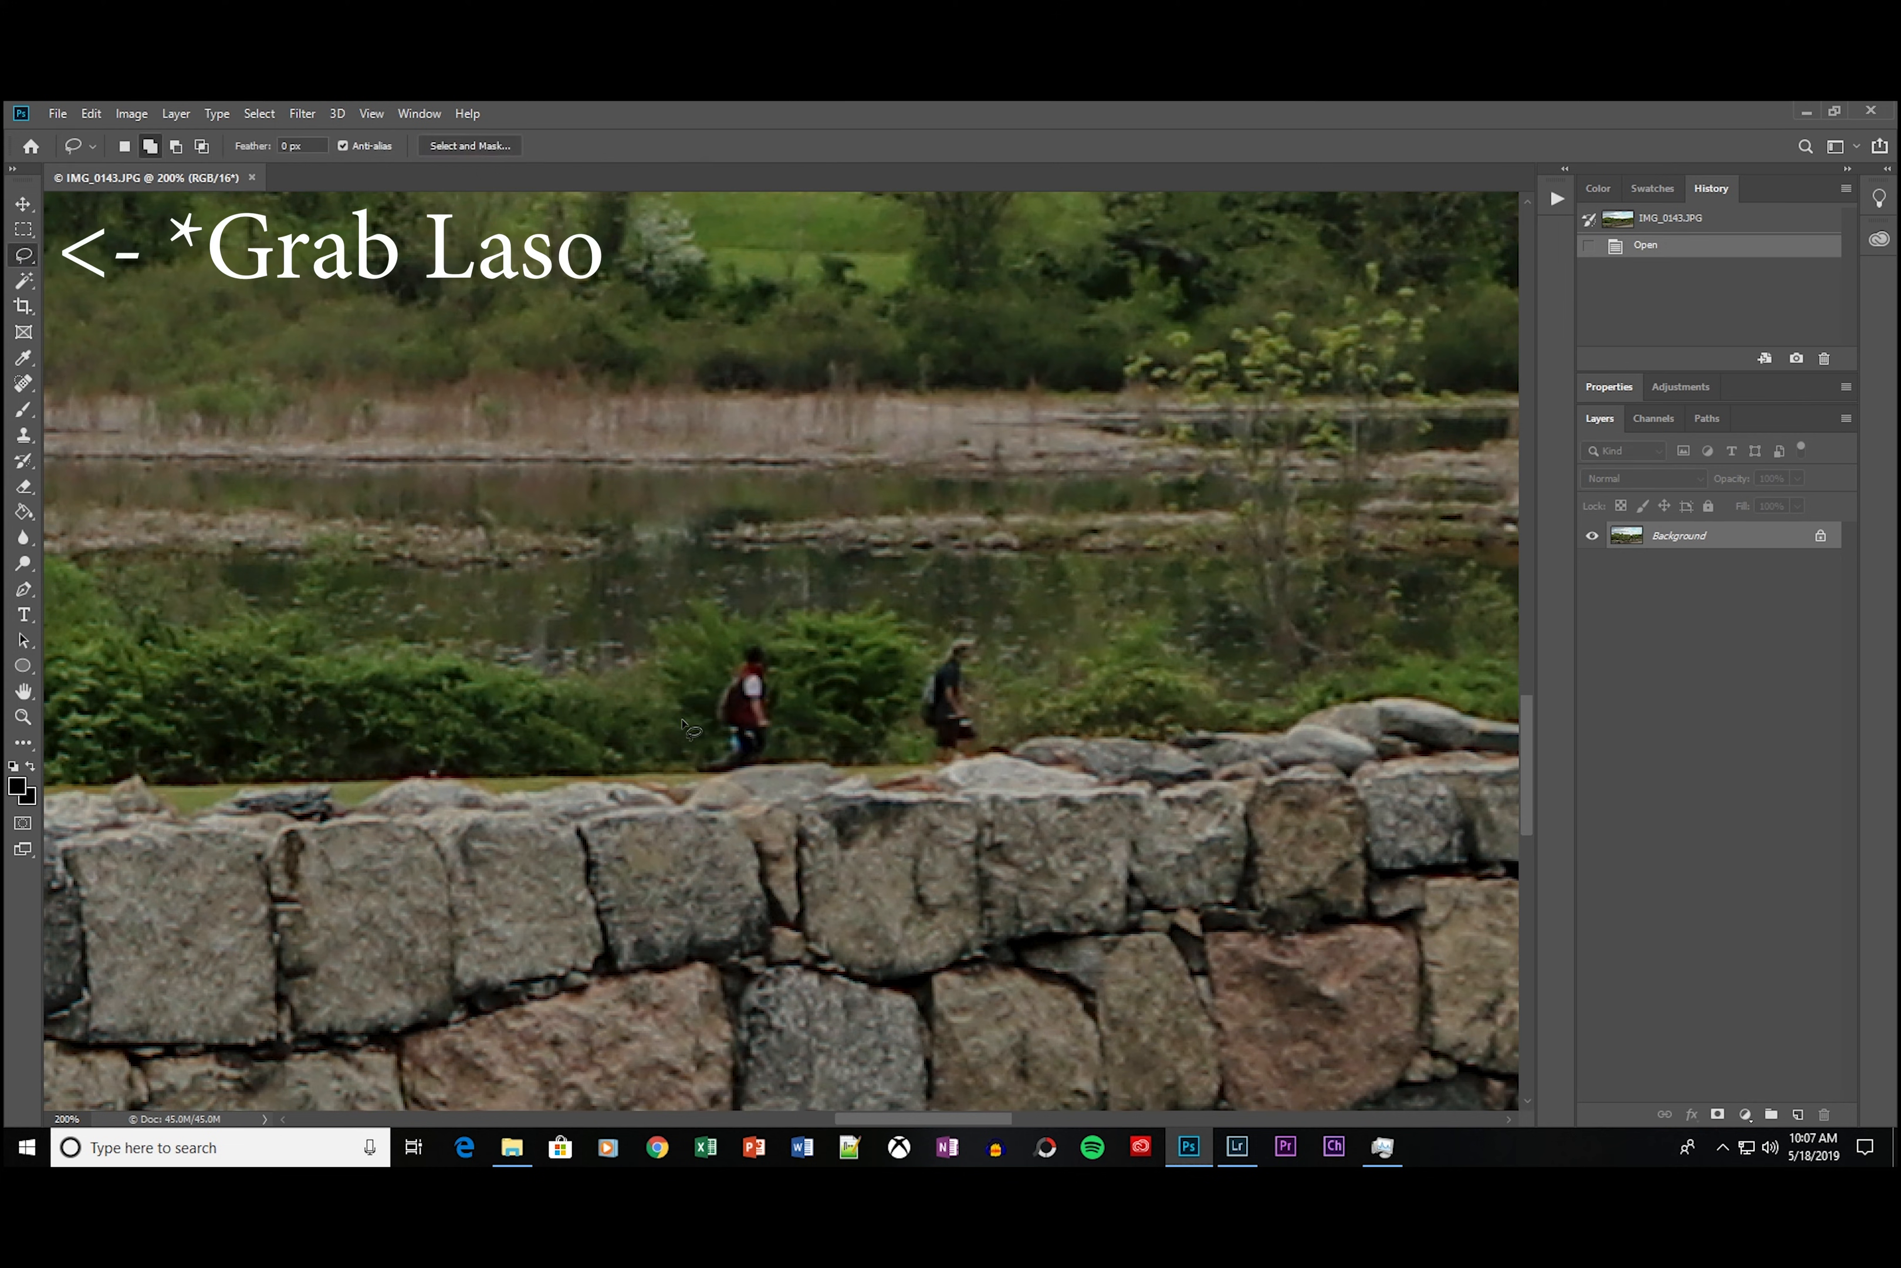
{"action": "mouse_move", "coordinate": [694, 775]}
{"action": "left_mouse_down"}
{"action": "mouse_move", "coordinate": [765, 764]}
{"action": "mouse_move", "coordinate": [768, 648]}
{"action": "mouse_move", "coordinate": [748, 642]}
{"action": "mouse_move", "coordinate": [718, 689]}
{"action": "mouse_move", "coordinate": [696, 775]}
{"action": "left_mouse_up"}
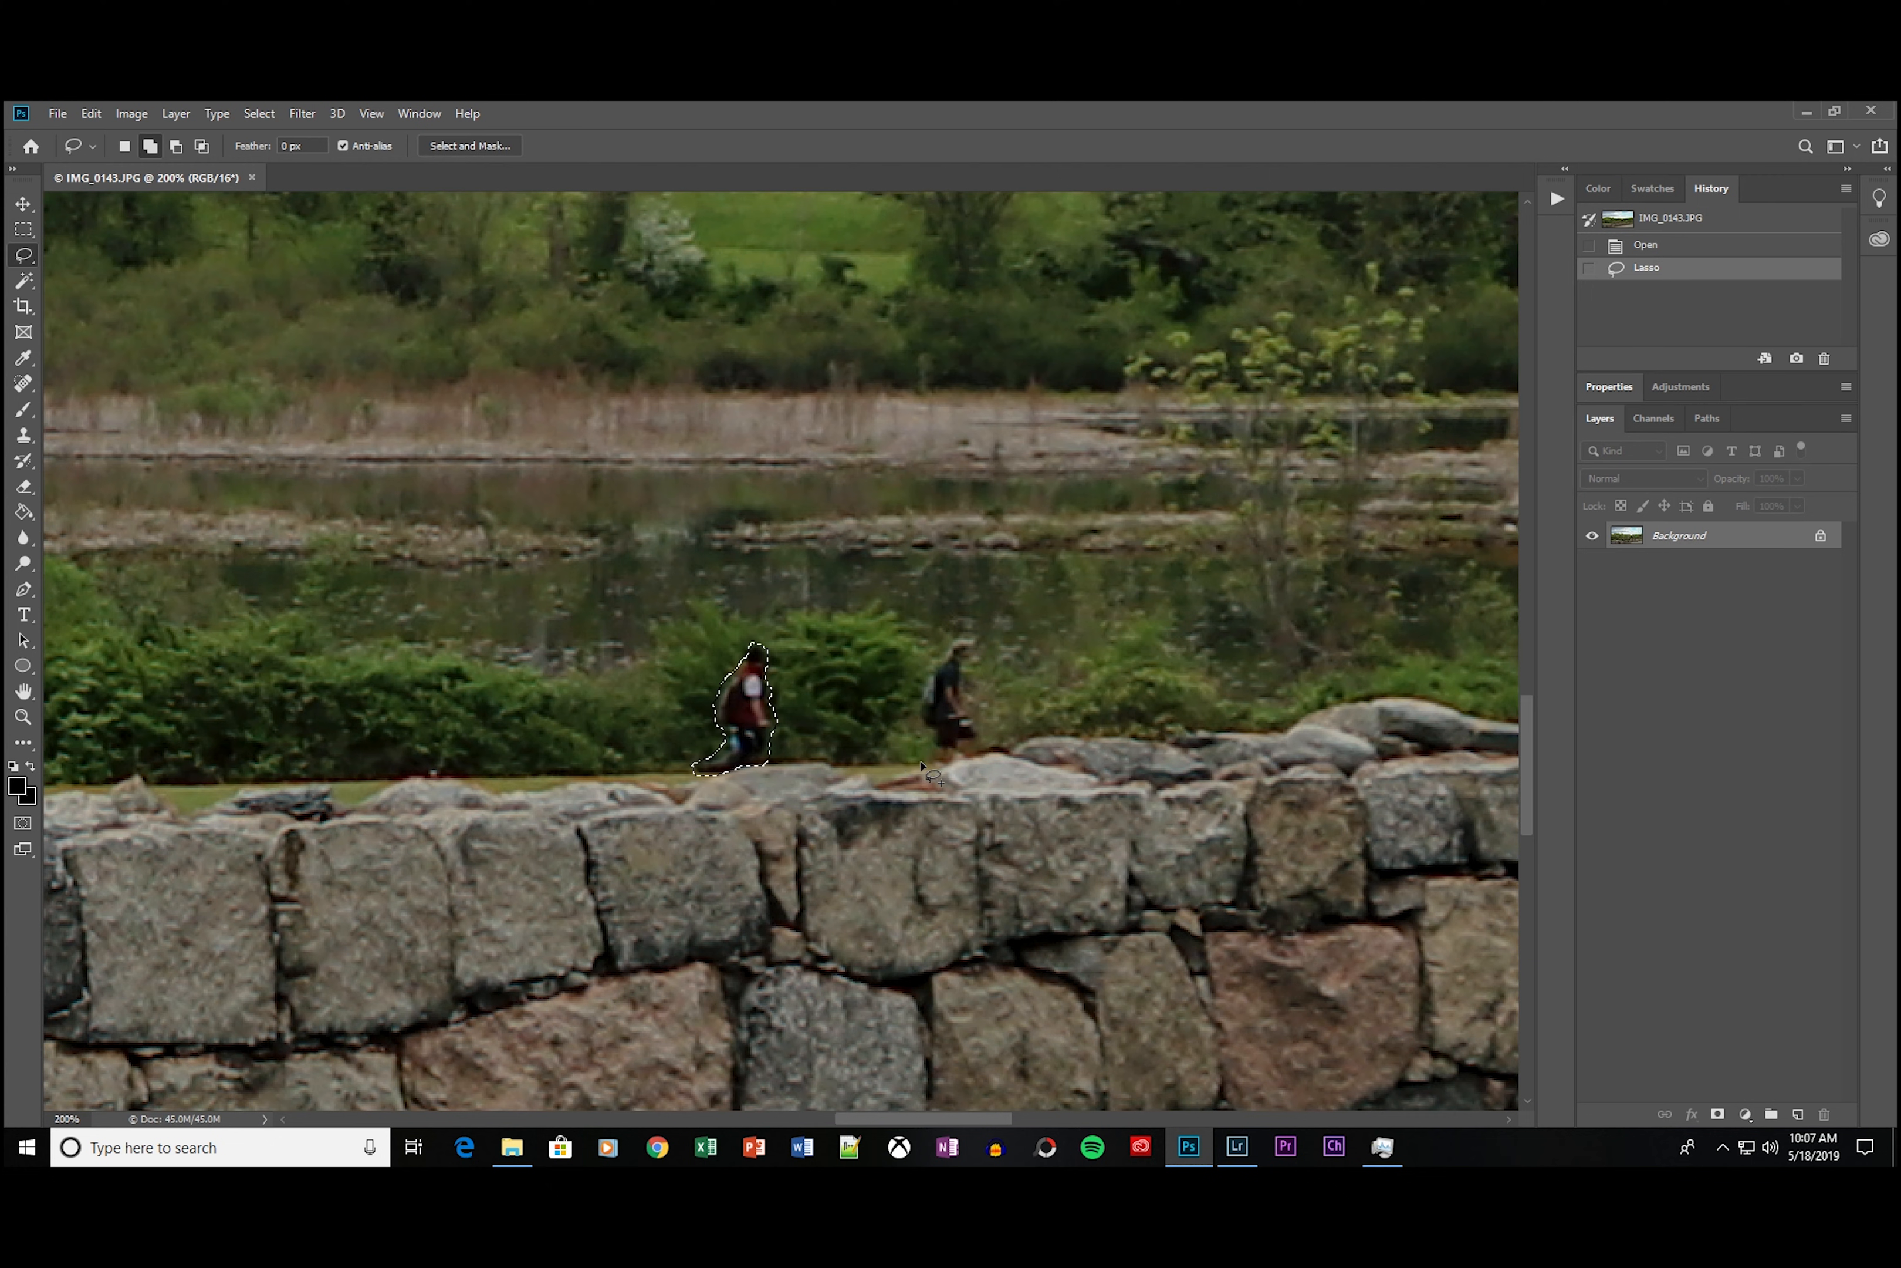
{"action": "mouse_move", "coordinate": [934, 766]}
{"action": "left_mouse_down"}
{"action": "mouse_move", "coordinate": [978, 734]}
{"action": "mouse_move", "coordinate": [974, 638]}
{"action": "mouse_move", "coordinate": [926, 671]}
{"action": "mouse_move", "coordinate": [930, 762]}
{"action": "left_mouse_up"}
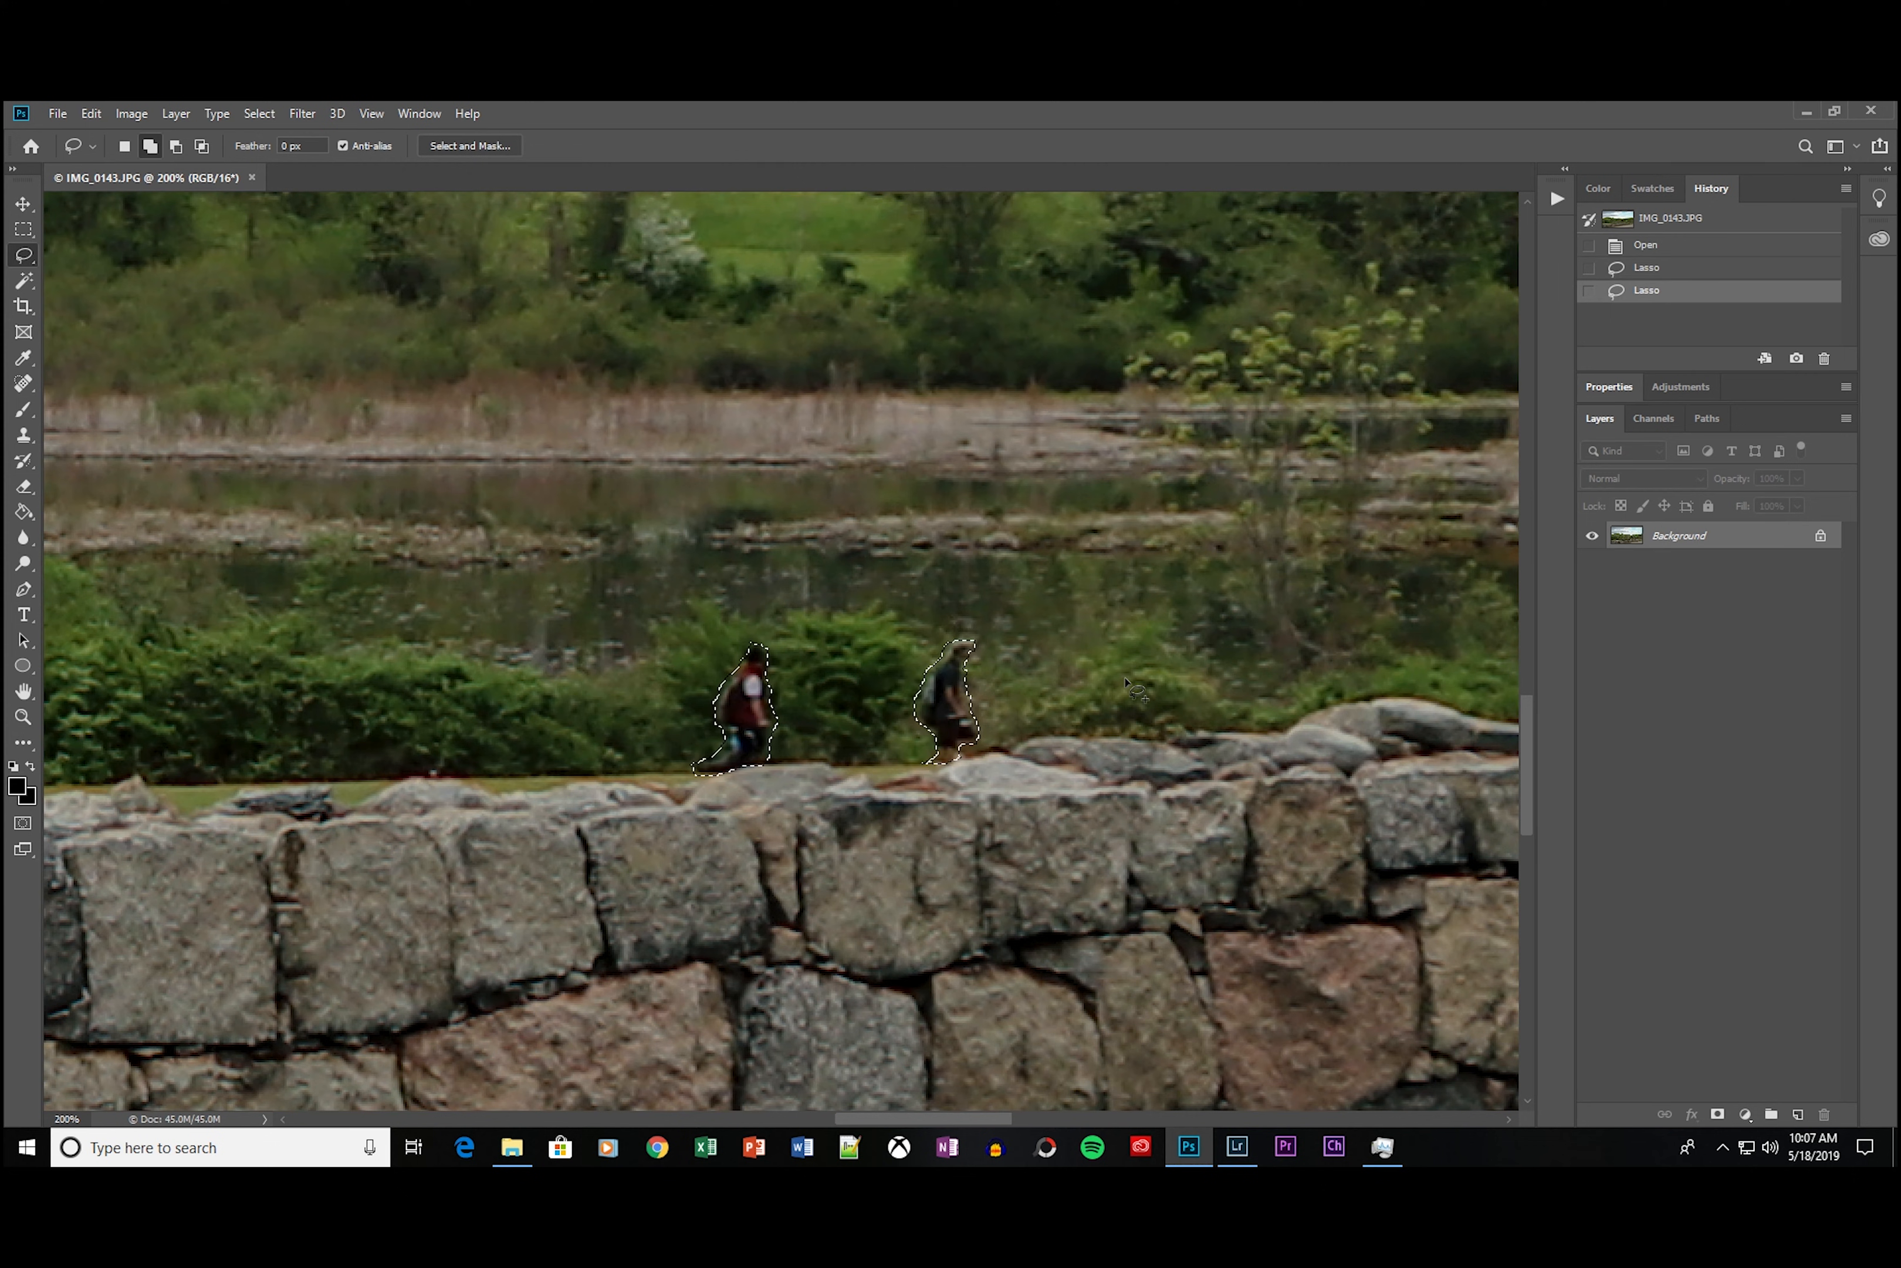
Step: Remove the two selected walkers with a Content-Aware fill at 100% opacity, Normal mode and color adaptation, and clear the selection
{"action": "key", "text": "shift+BackSpace"}
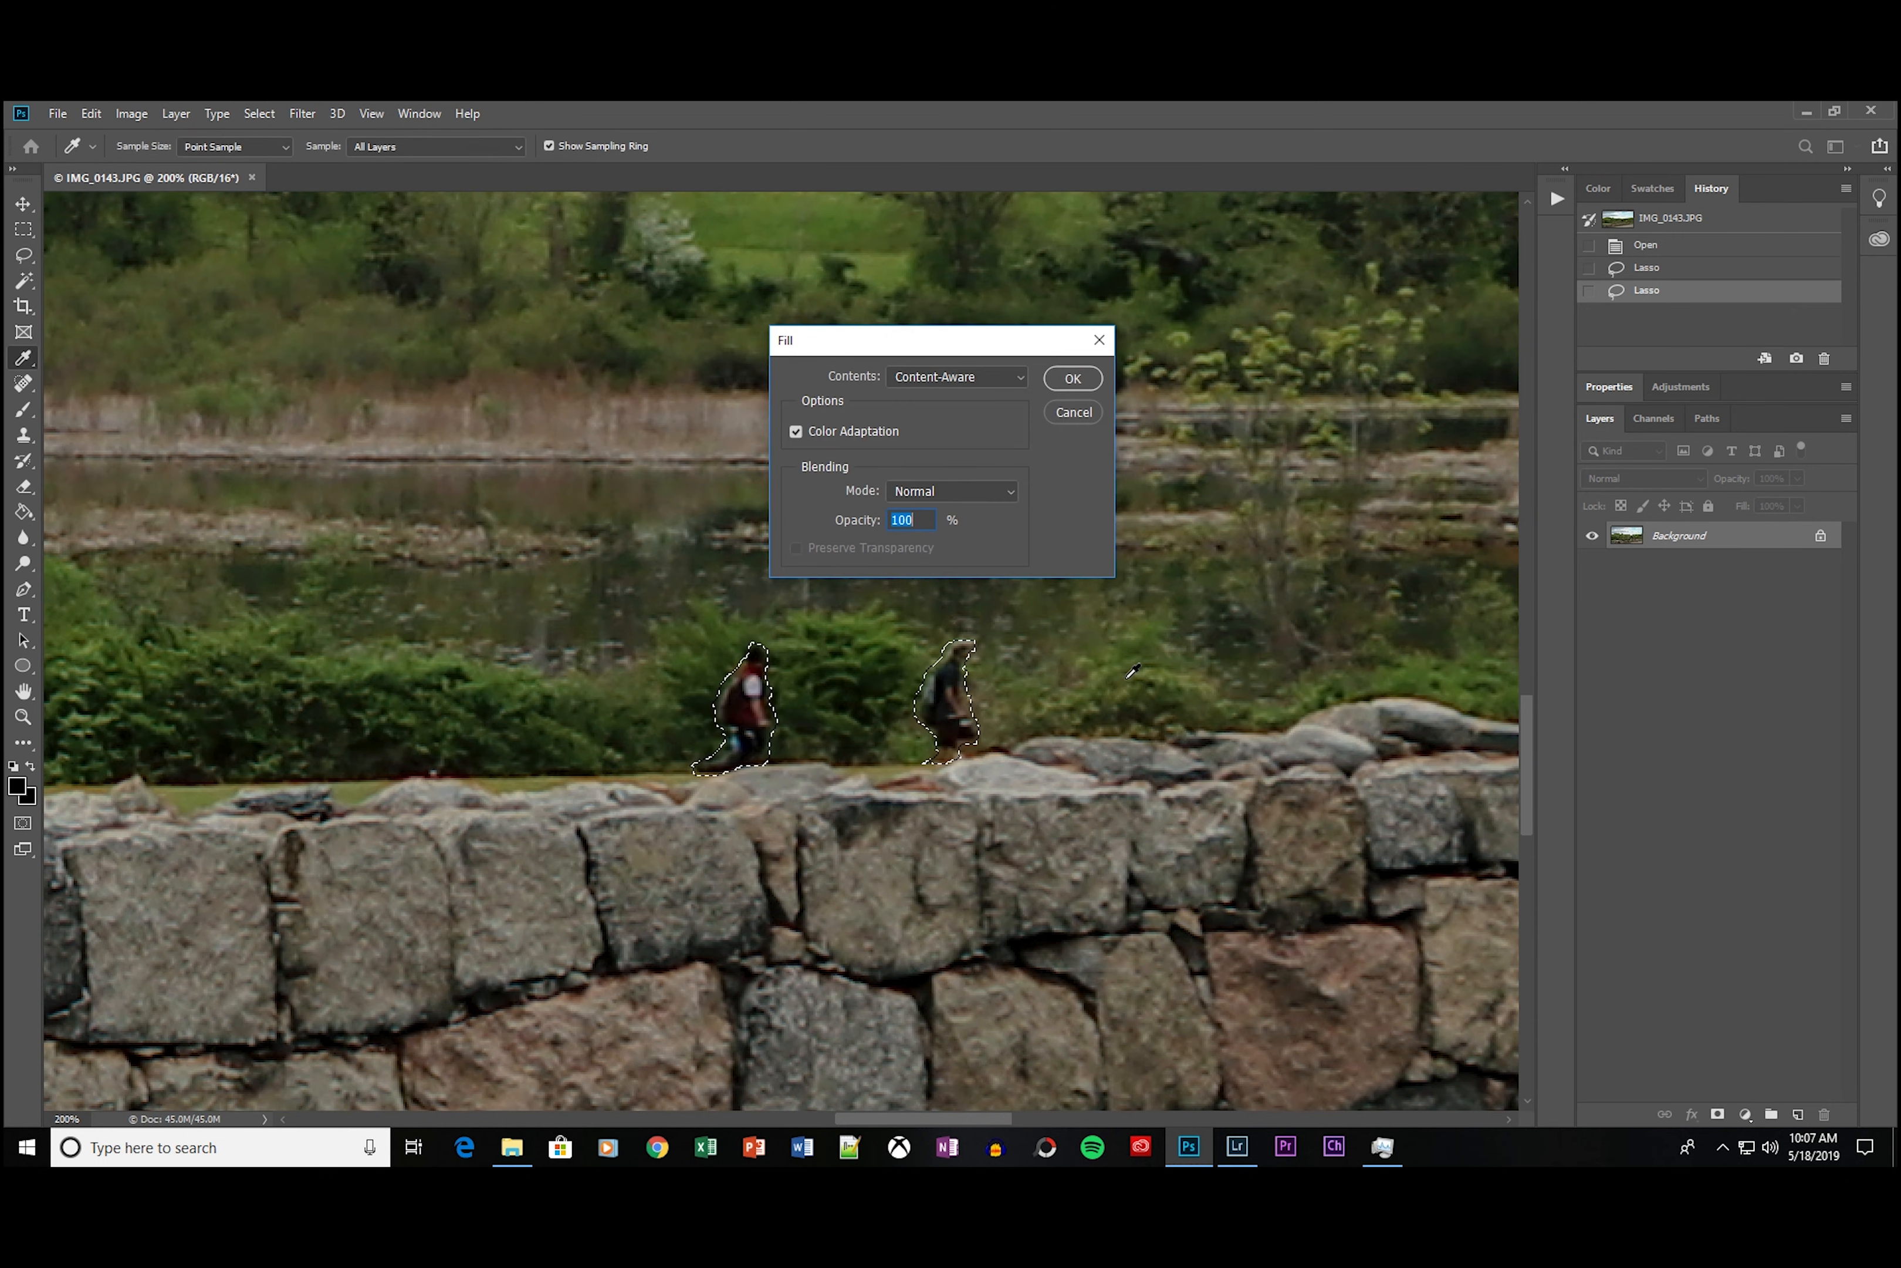
{"action": "left_click", "coordinate": [1085, 376]}
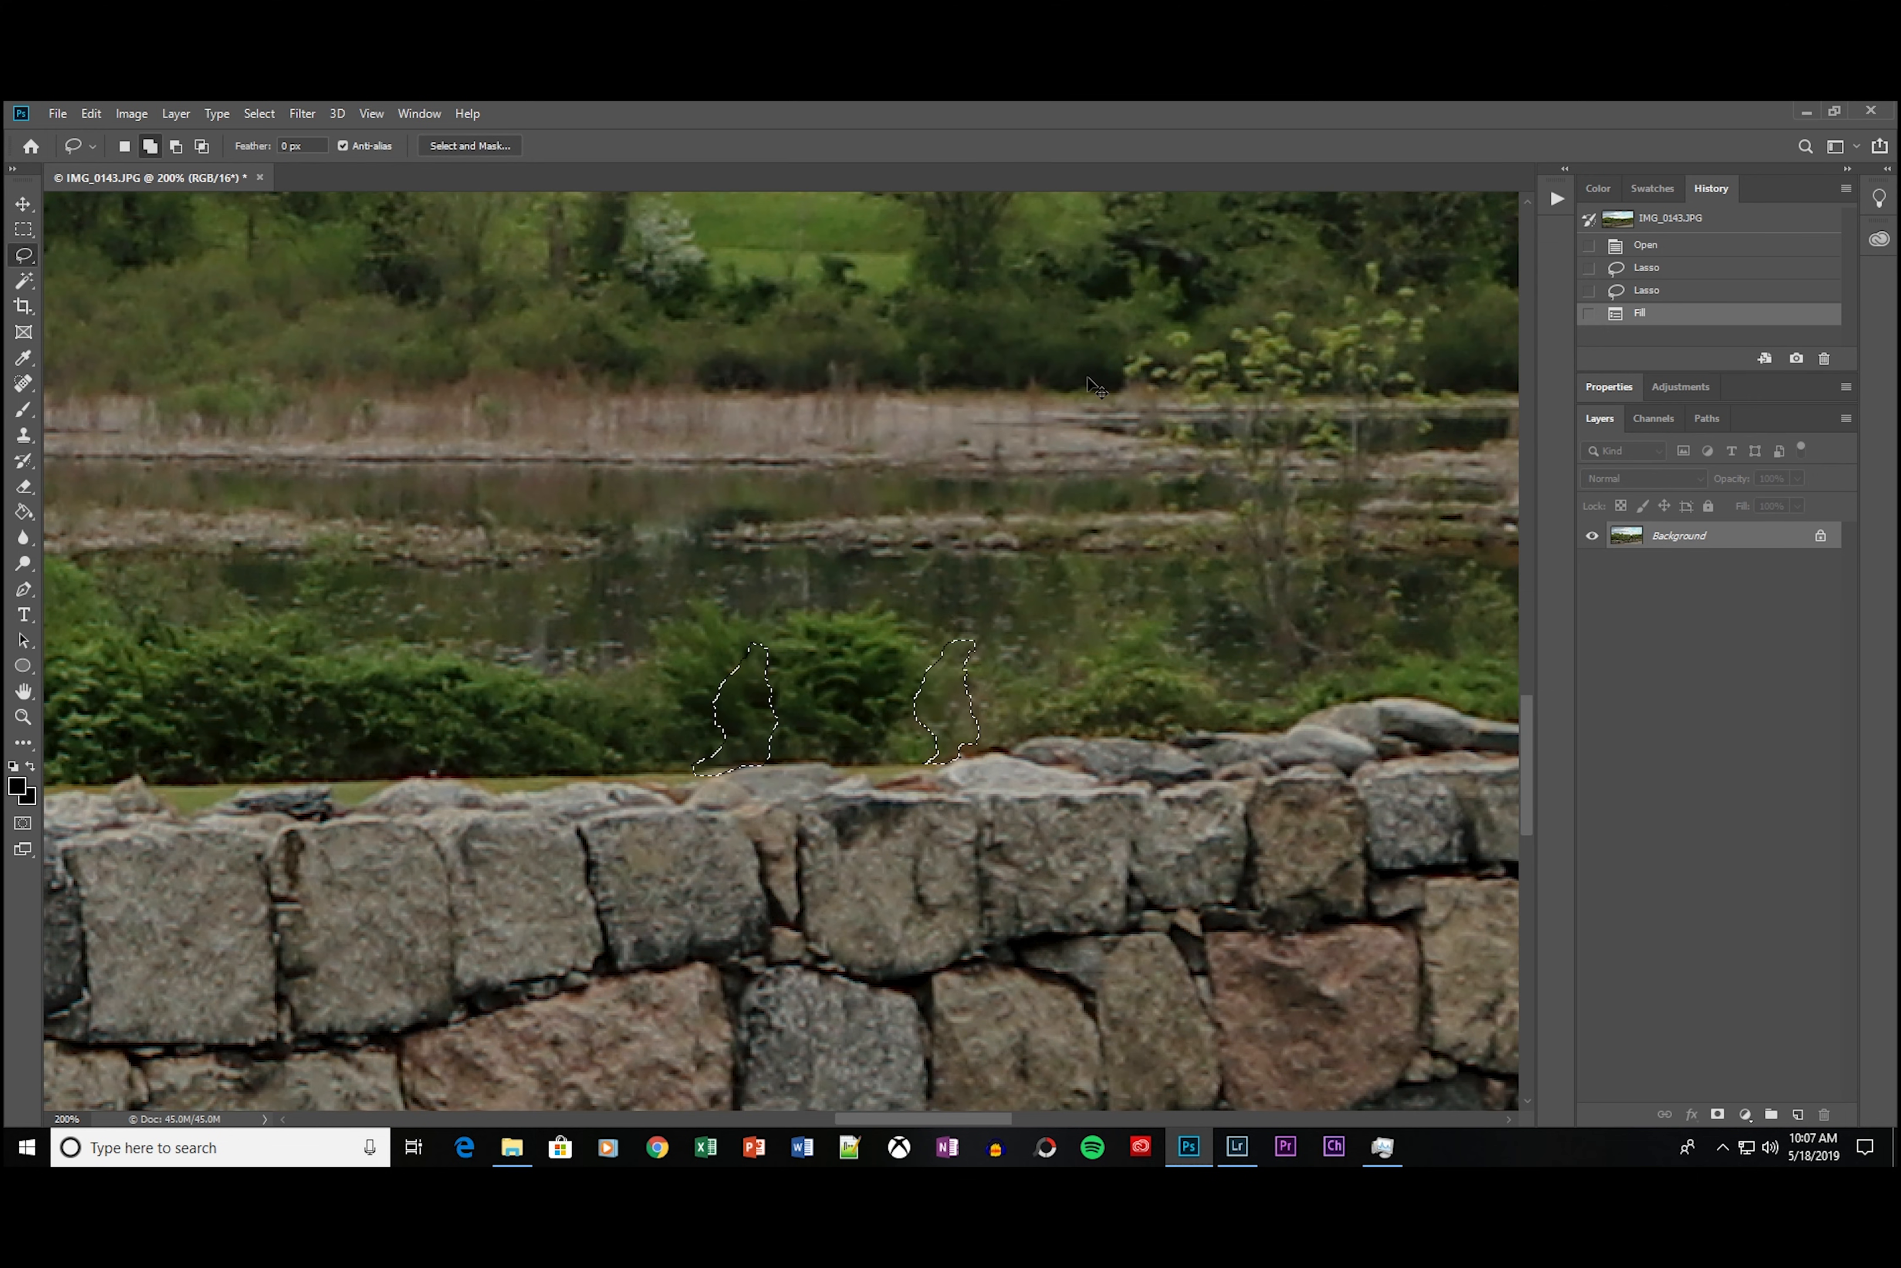
{"action": "key", "text": "ctrl+d"}
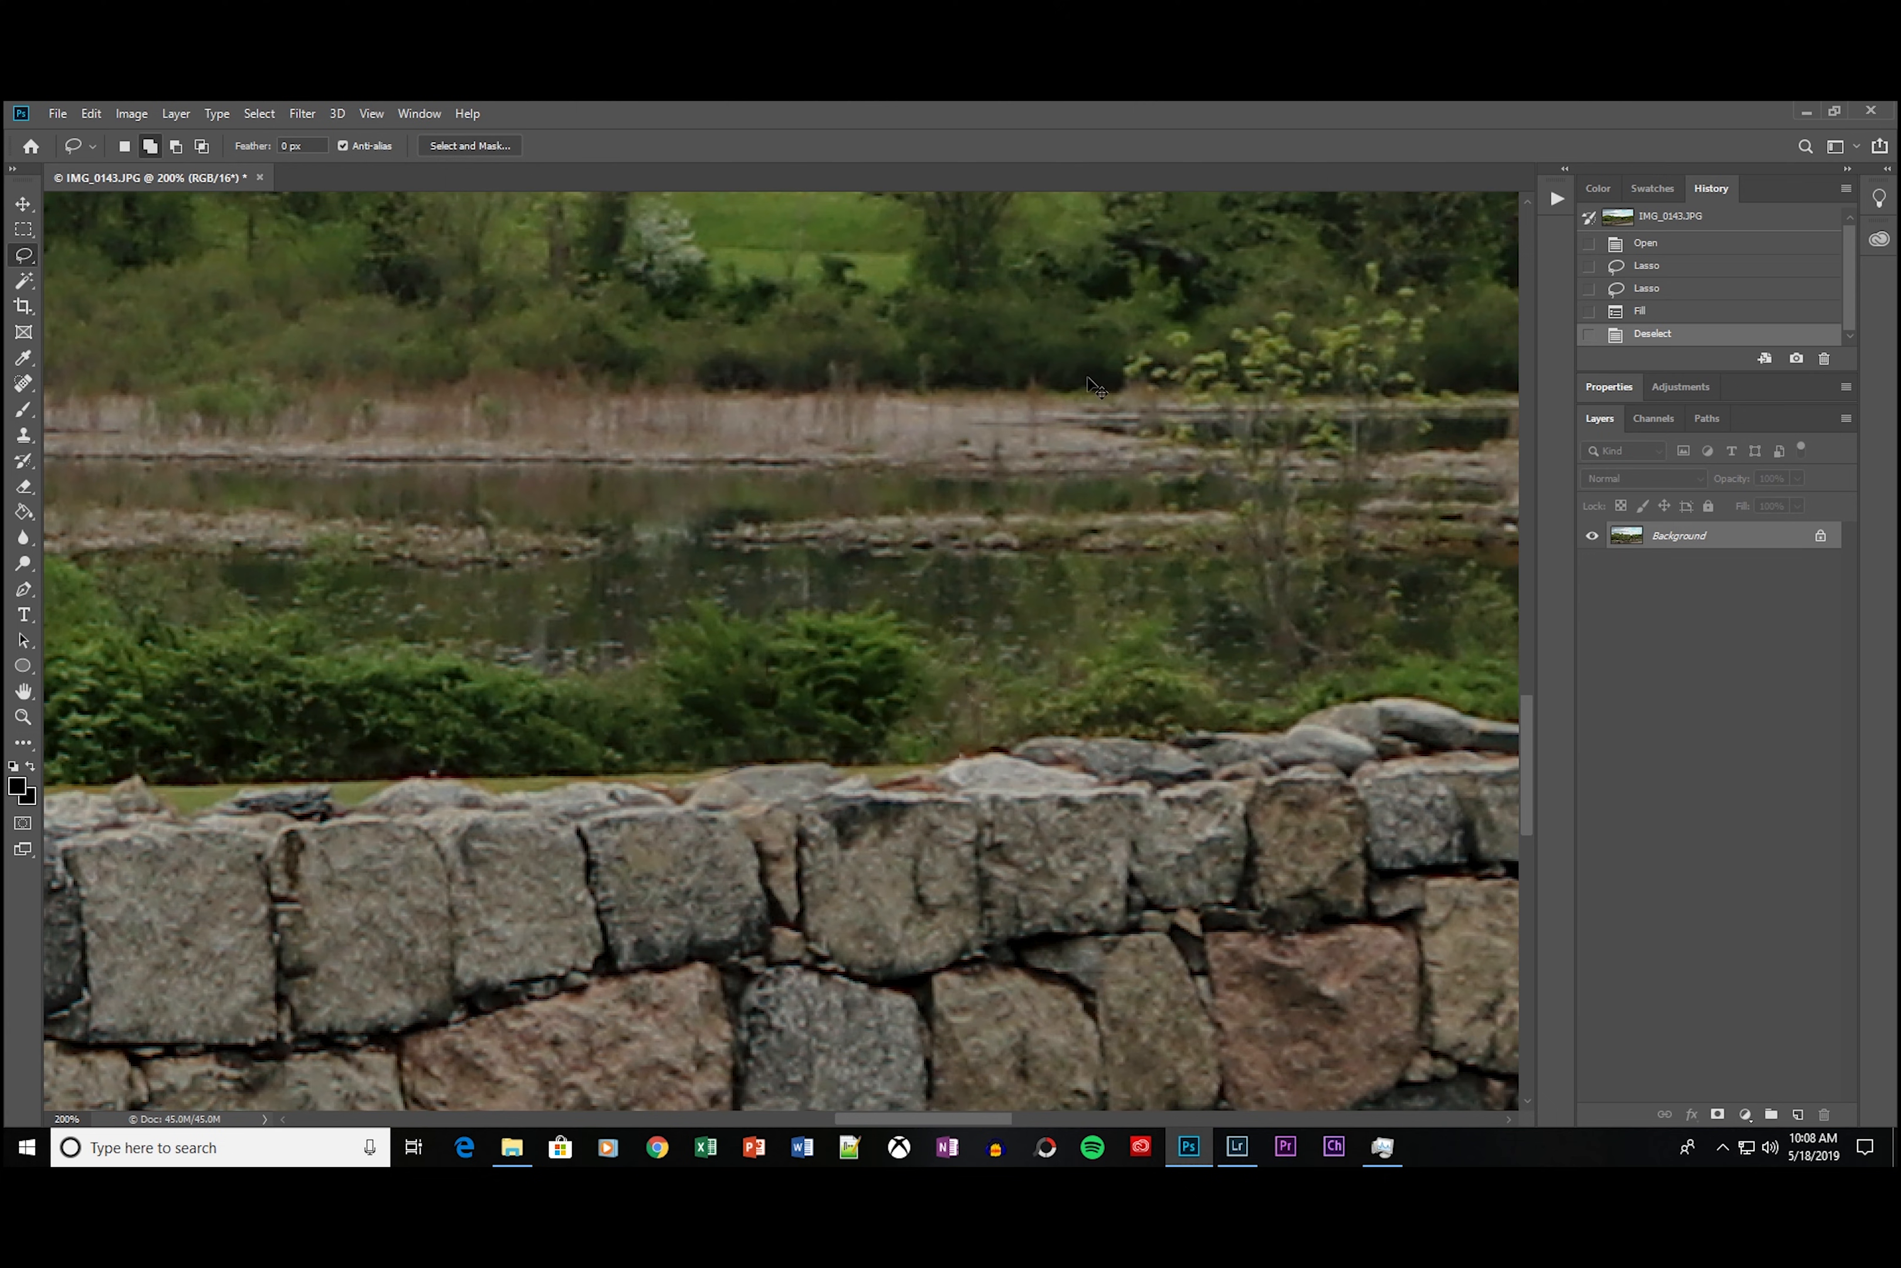
Step: Switch to the Polygonal Lasso tool, with the signpost at the wall's right end in close view
{"action": "key", "text": "ctrl+0"}
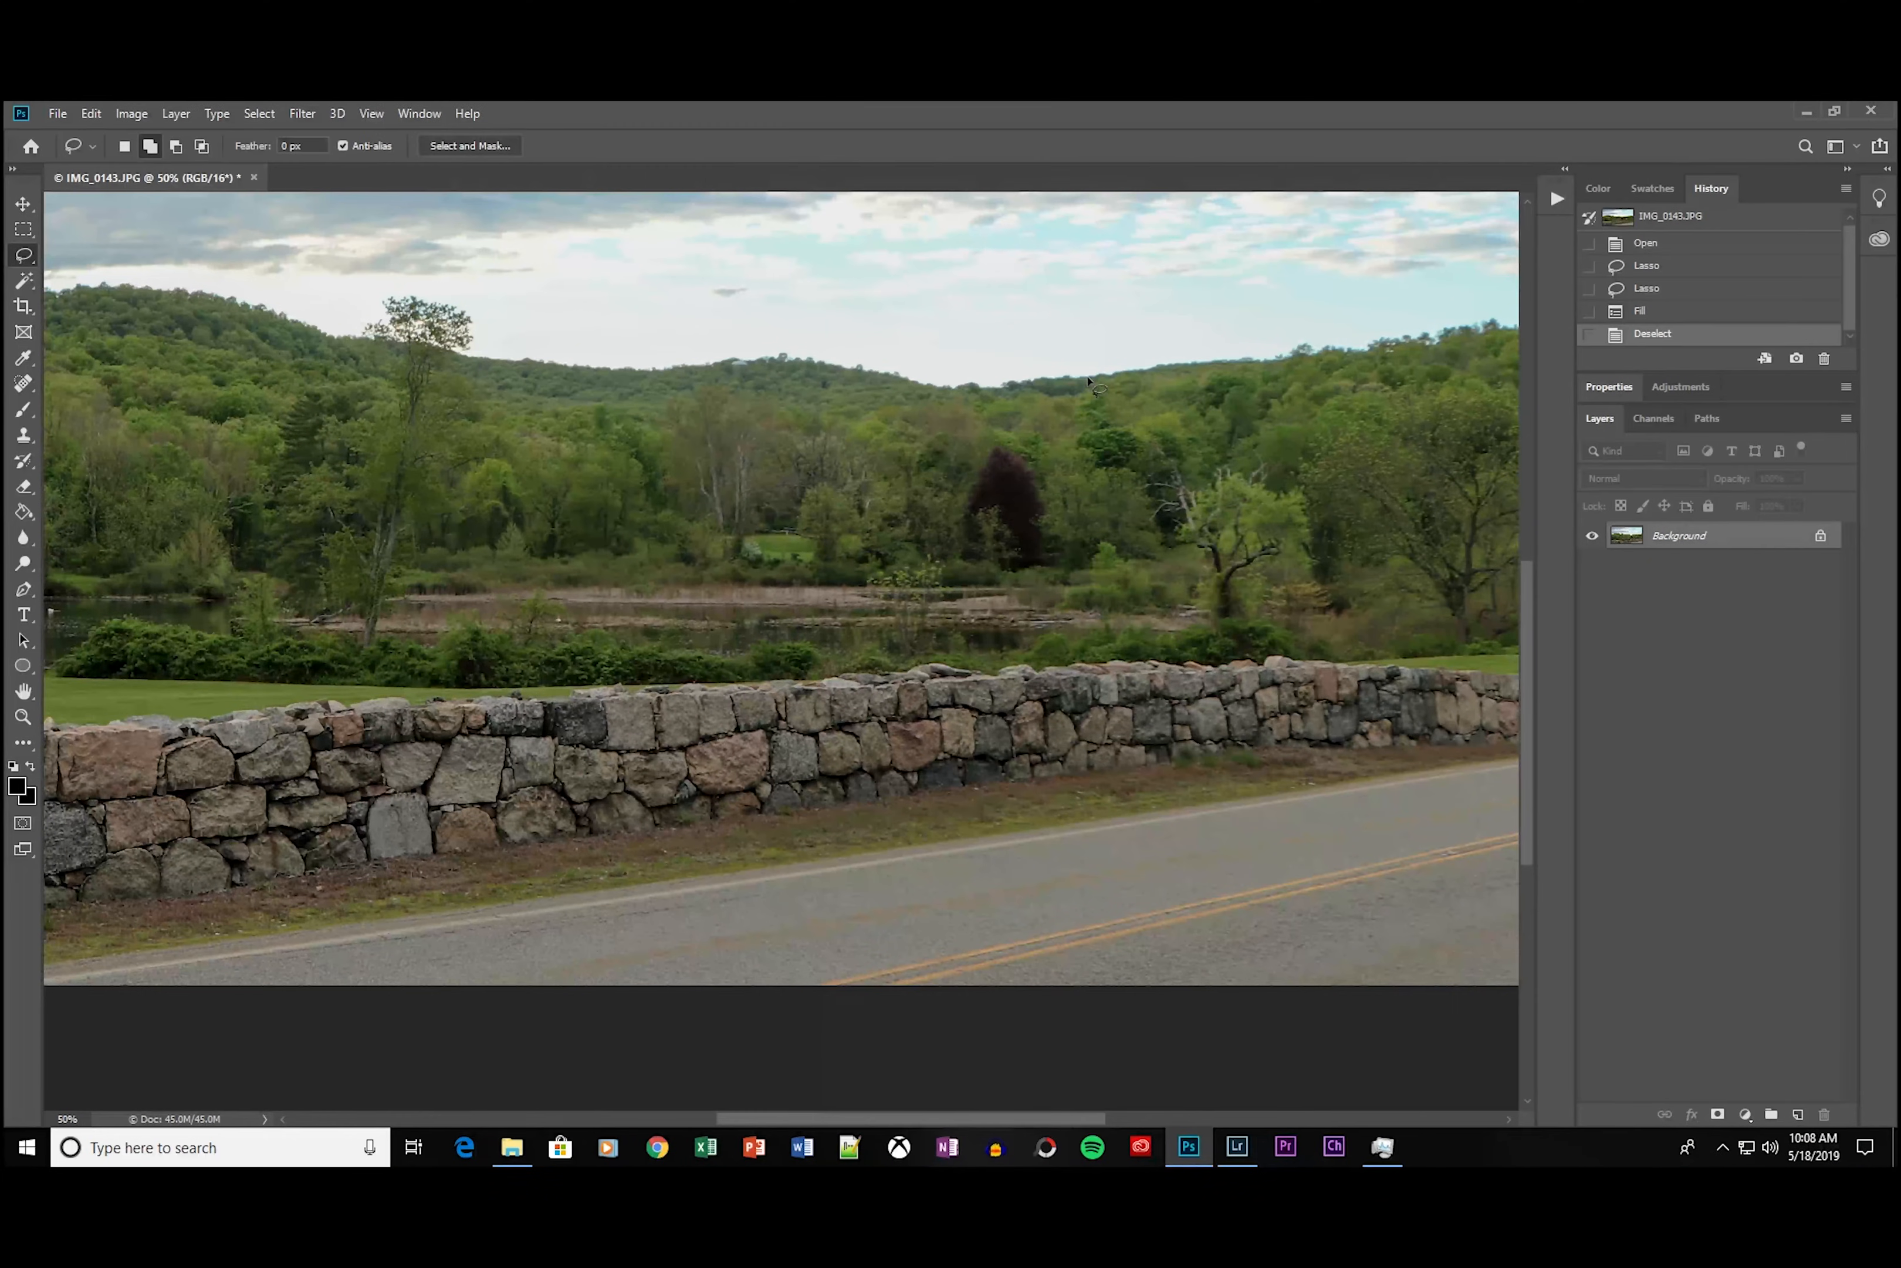
{"action": "left_click_drag", "start_coordinate": [1252, 641], "coordinate": [683, 652]}
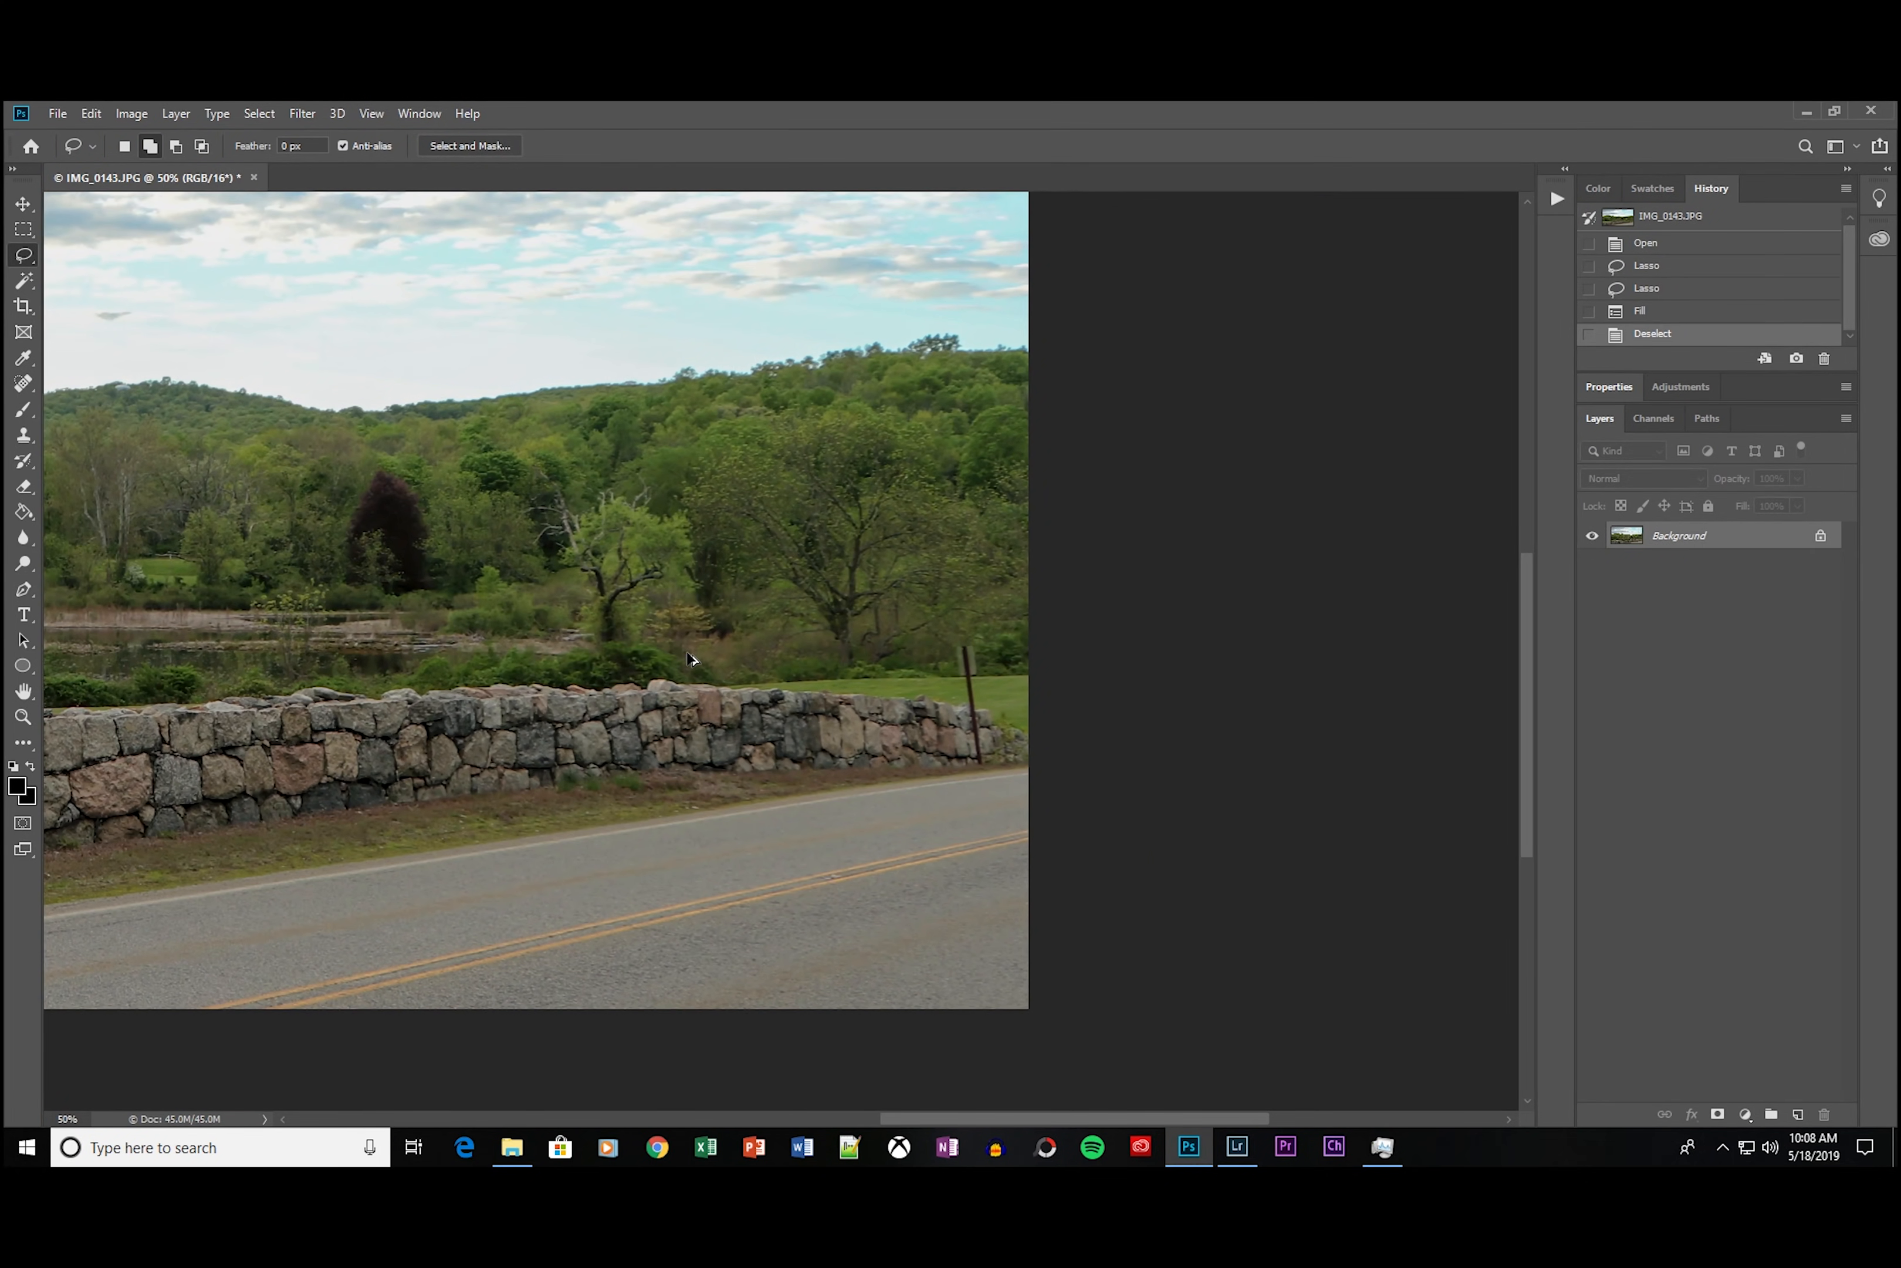
{"action": "scroll", "coordinate": [691, 659], "scroll_direction": "up", "scroll_amount": 3}
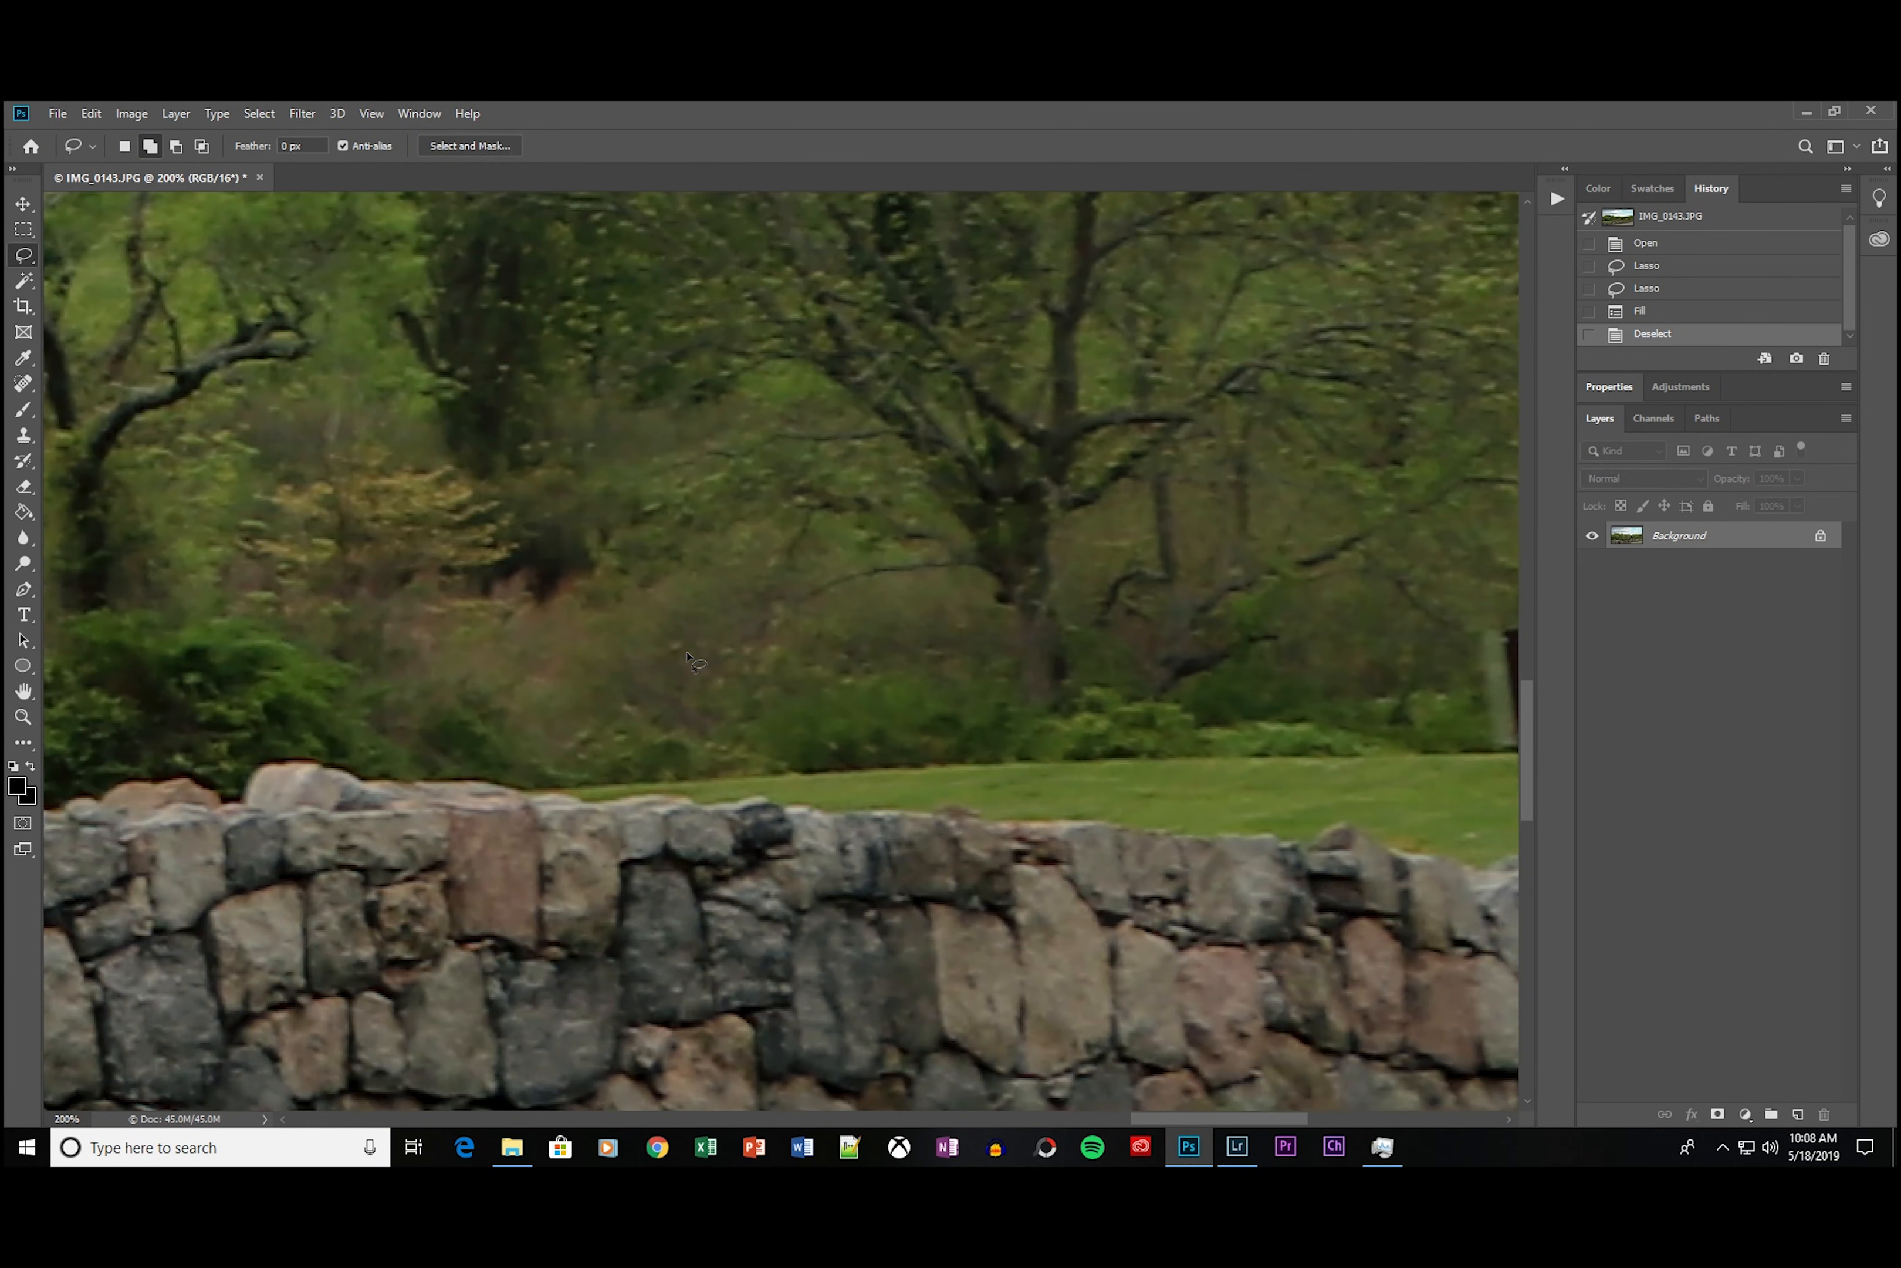
{"action": "left_click_drag", "start_coordinate": [1431, 775], "coordinate": [842, 727]}
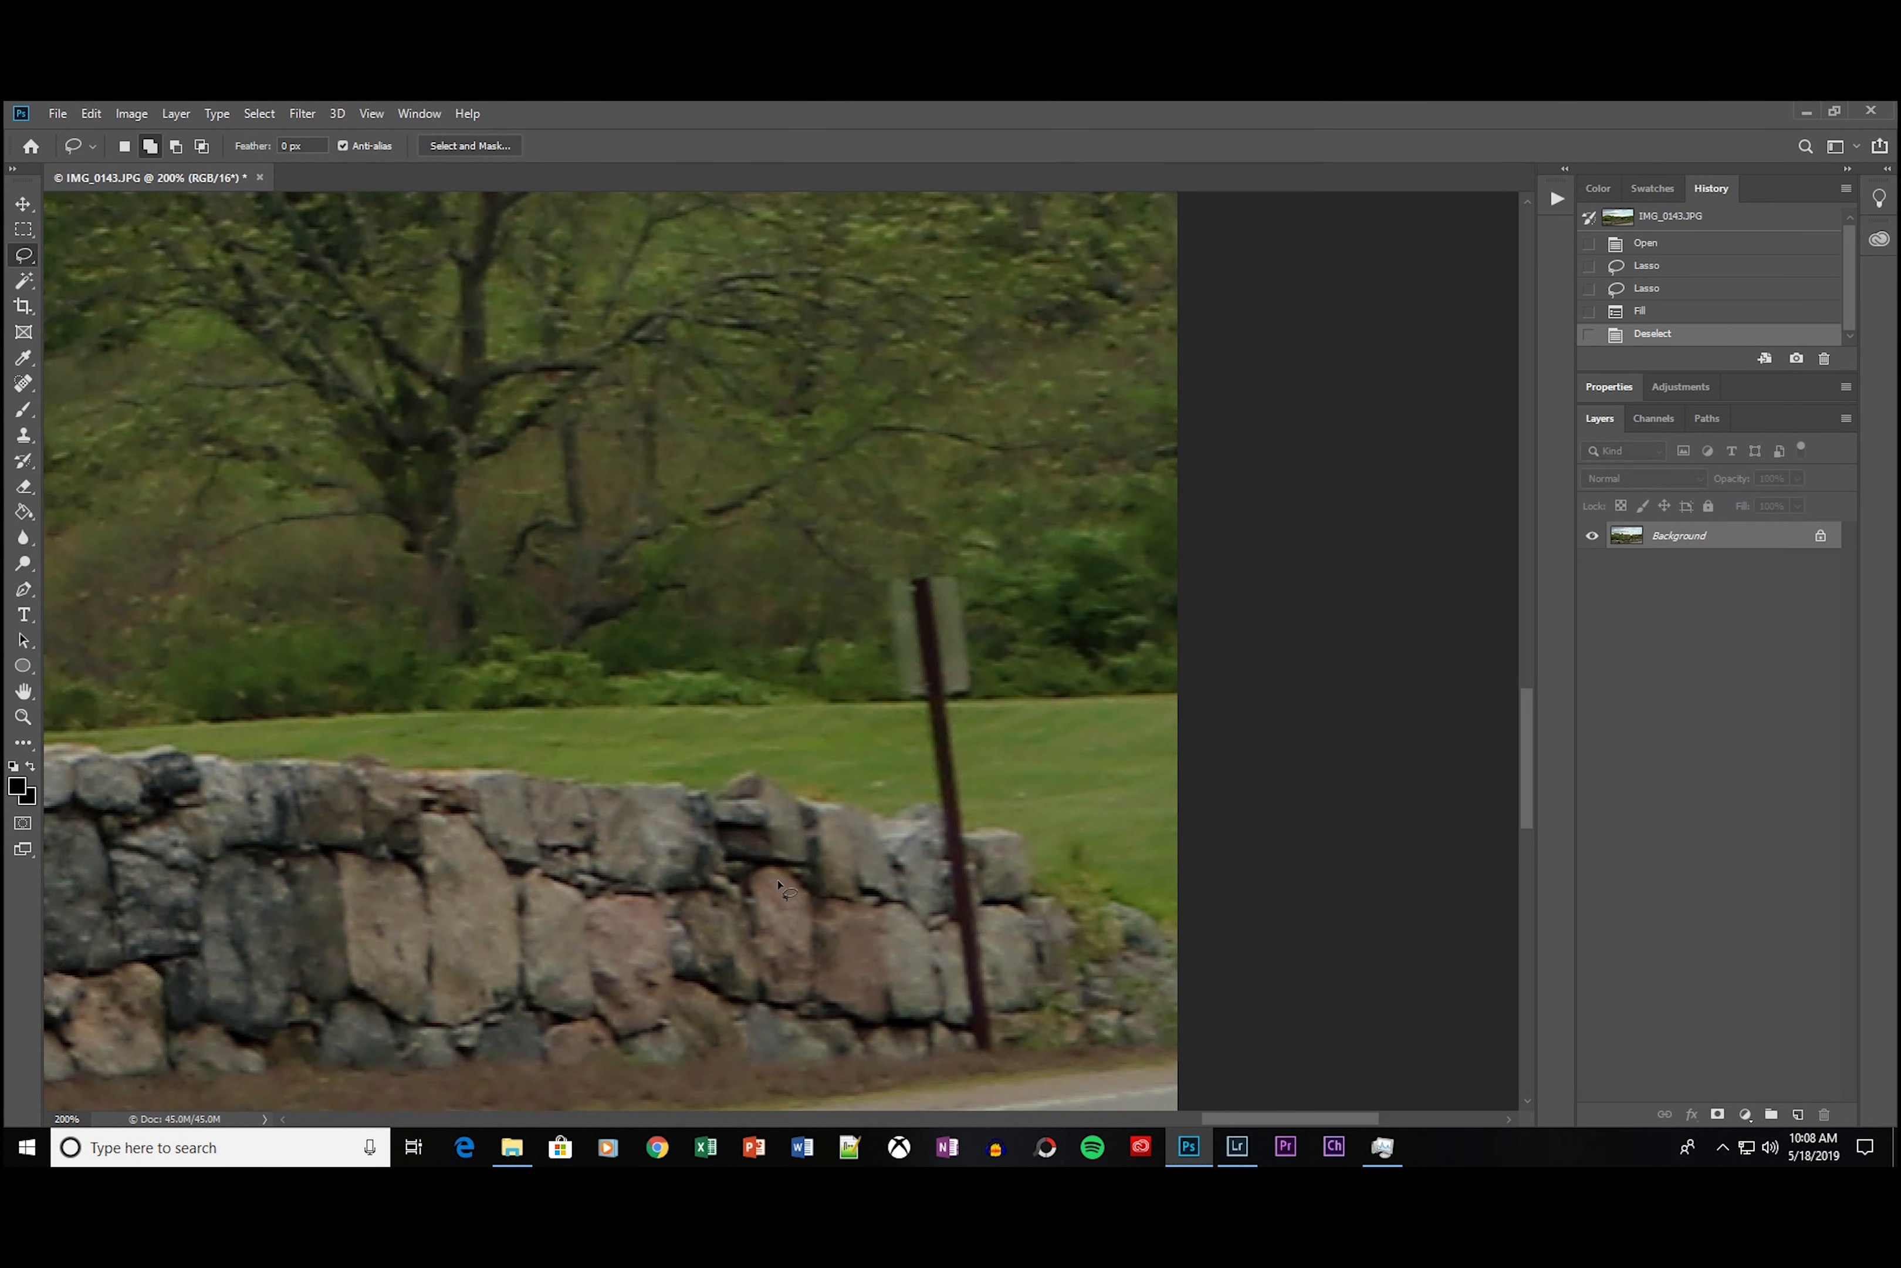
{"action": "right_click", "coordinate": [27, 258]}
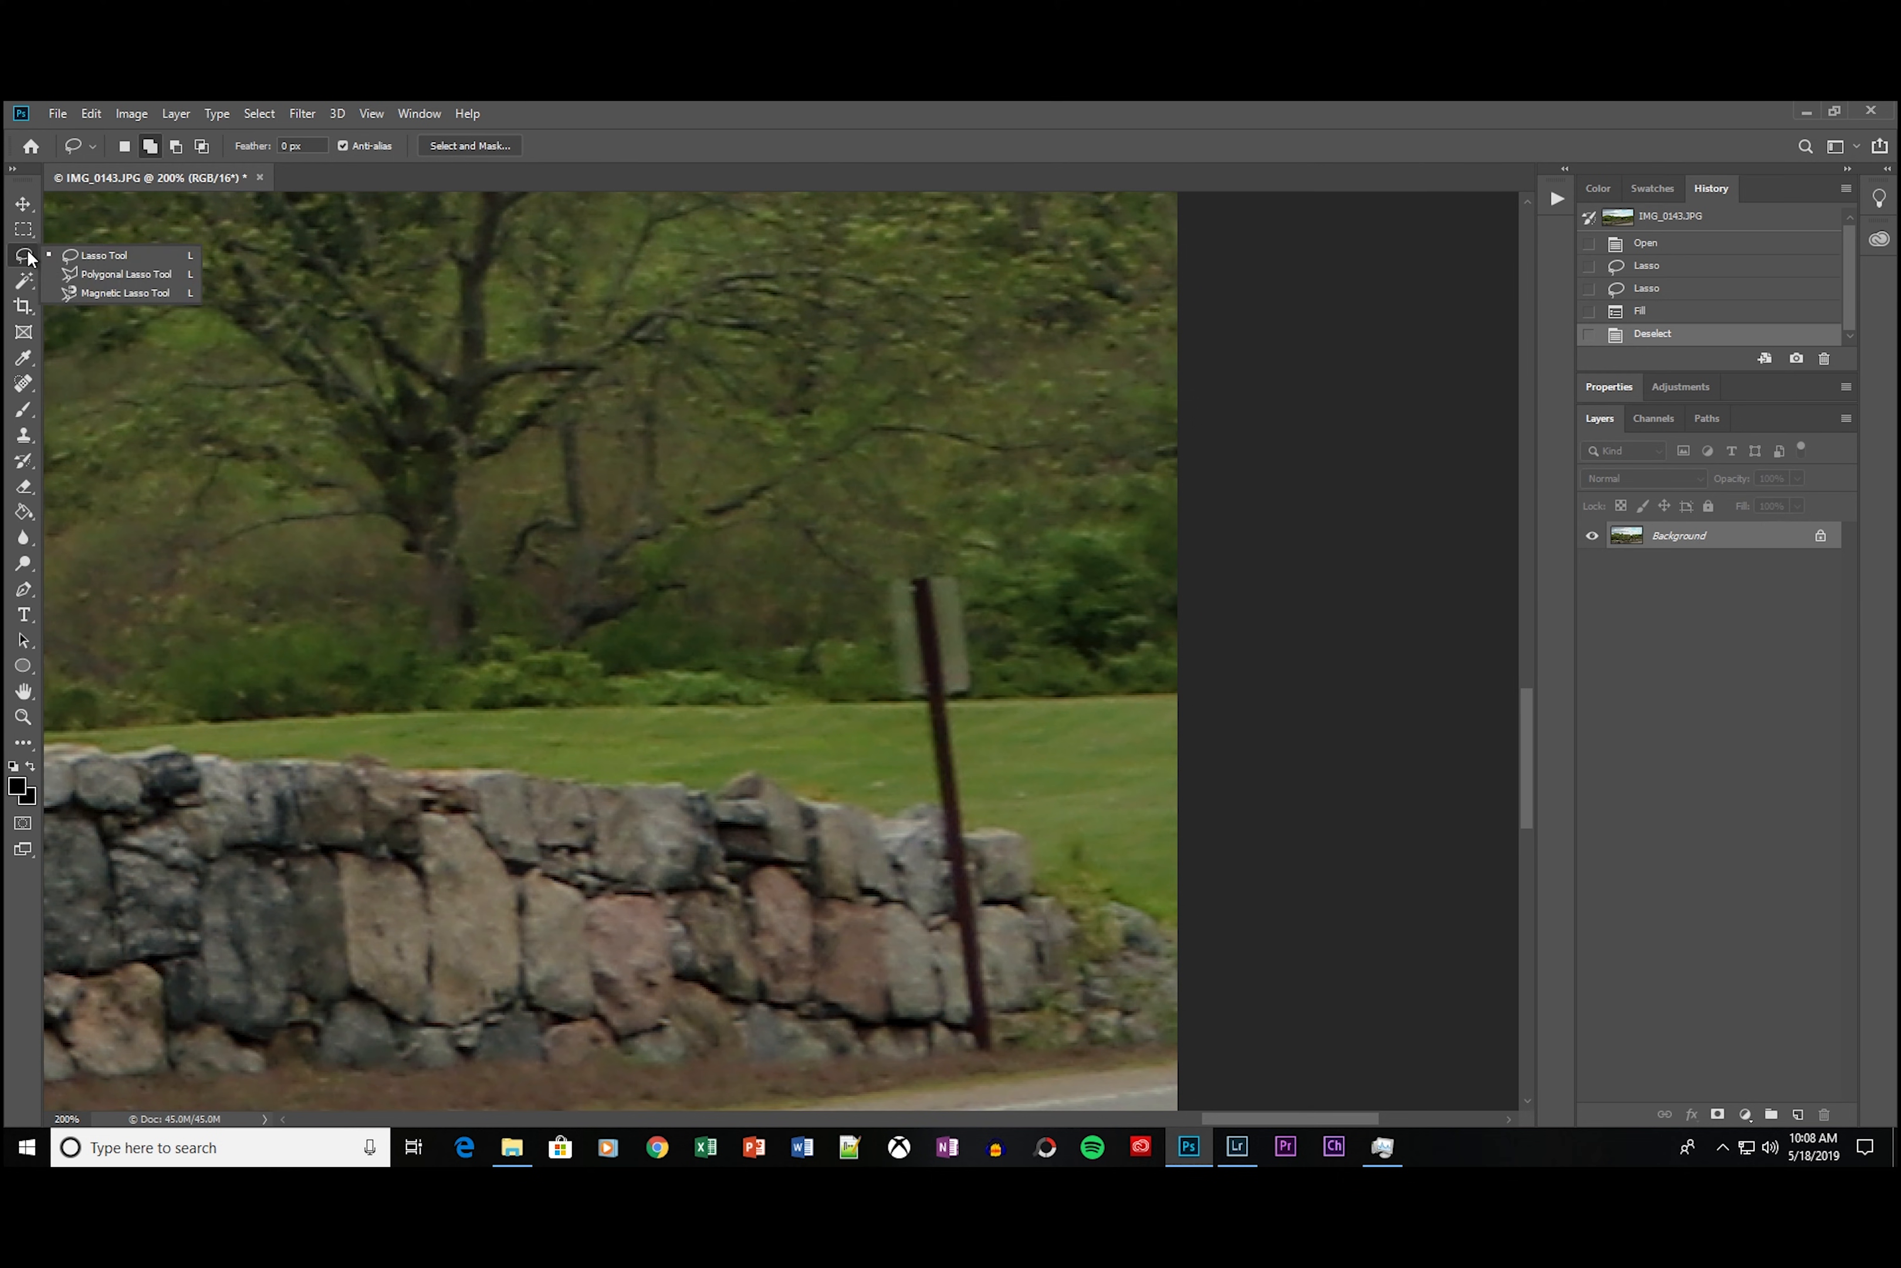
{"action": "left_click", "coordinate": [103, 275]}
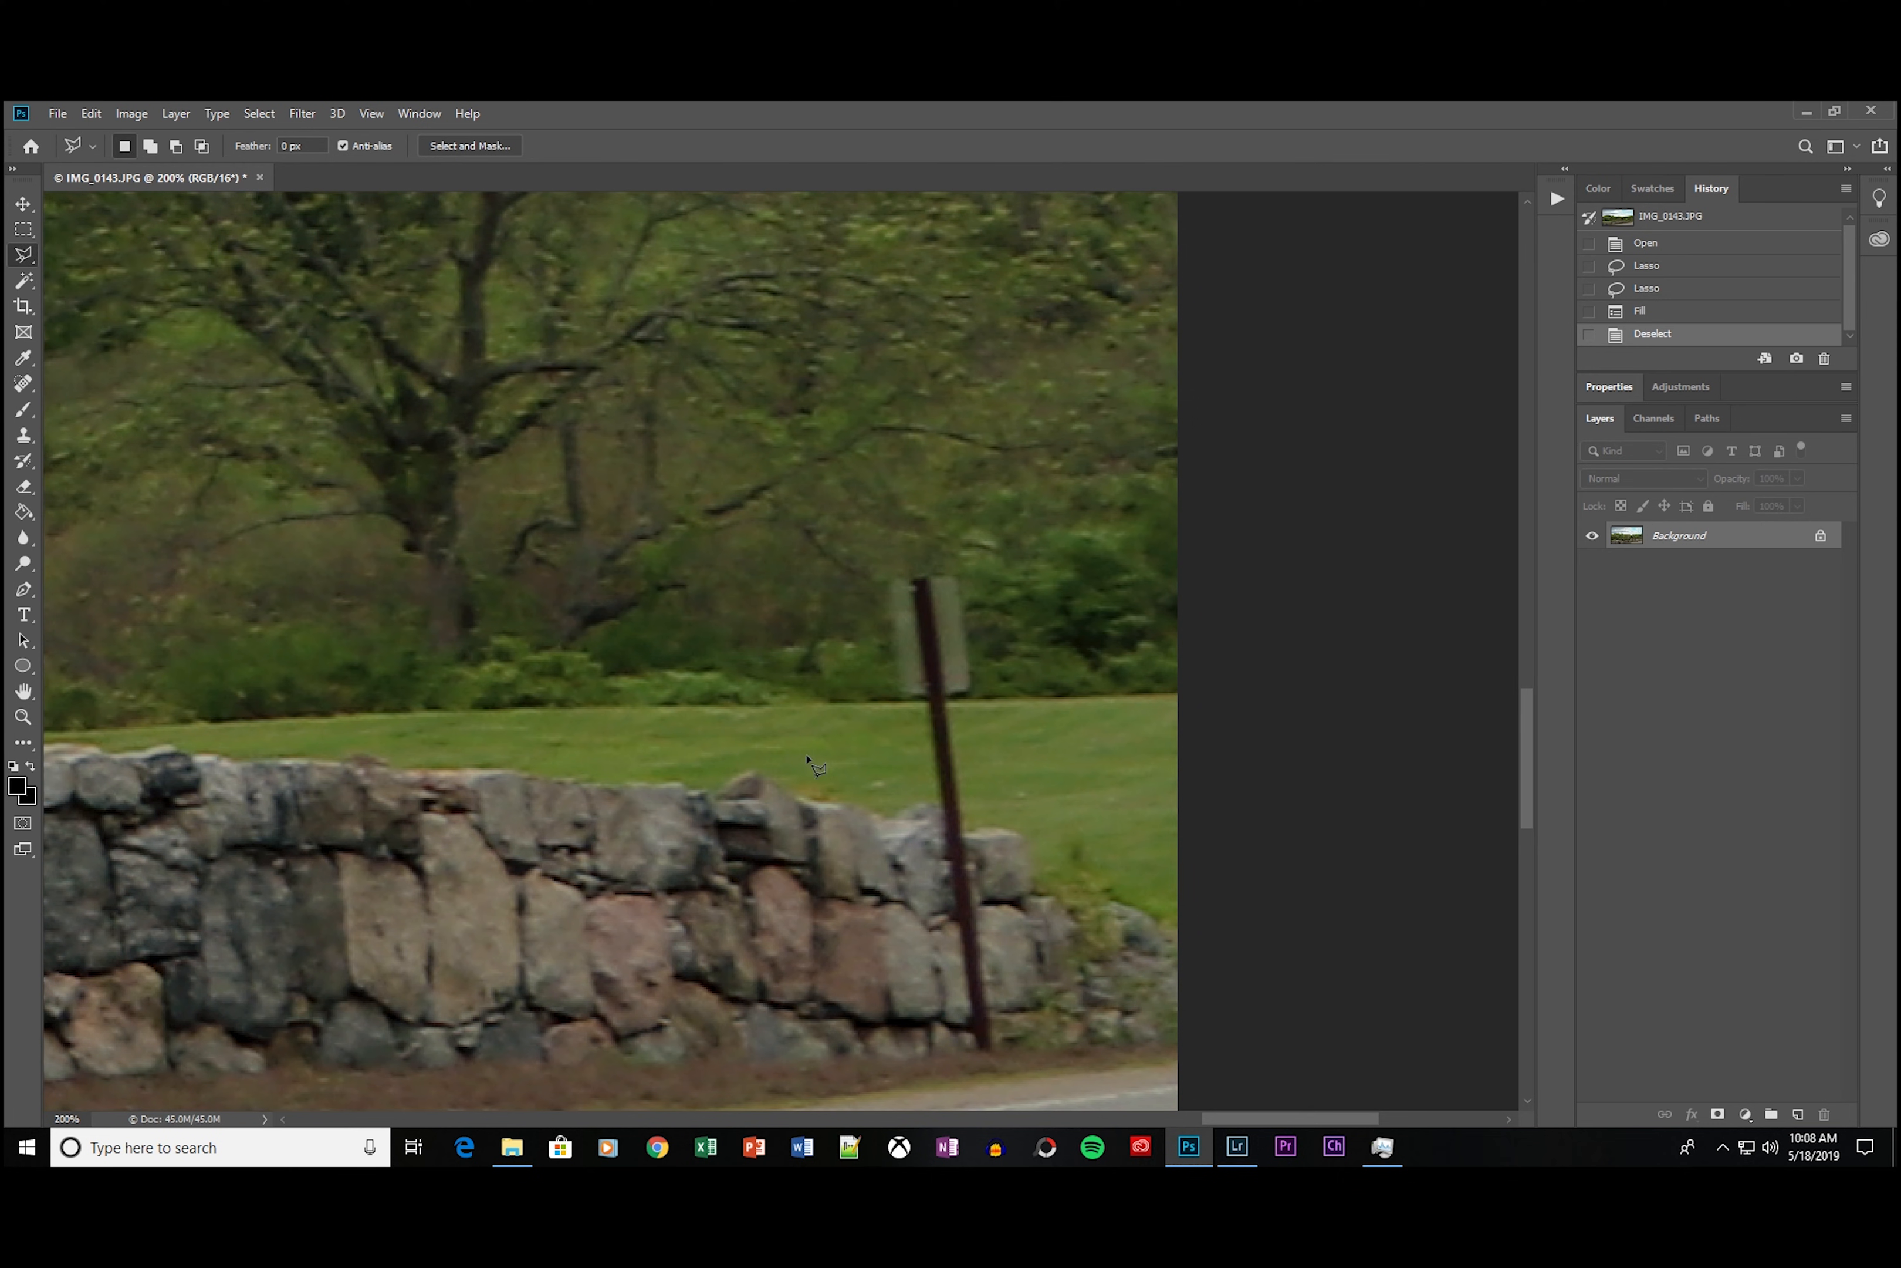
Step: Try a tight polygonal outline around the sign and its post in front of the stone wall
{"action": "left_click", "coordinate": [993, 1052]}
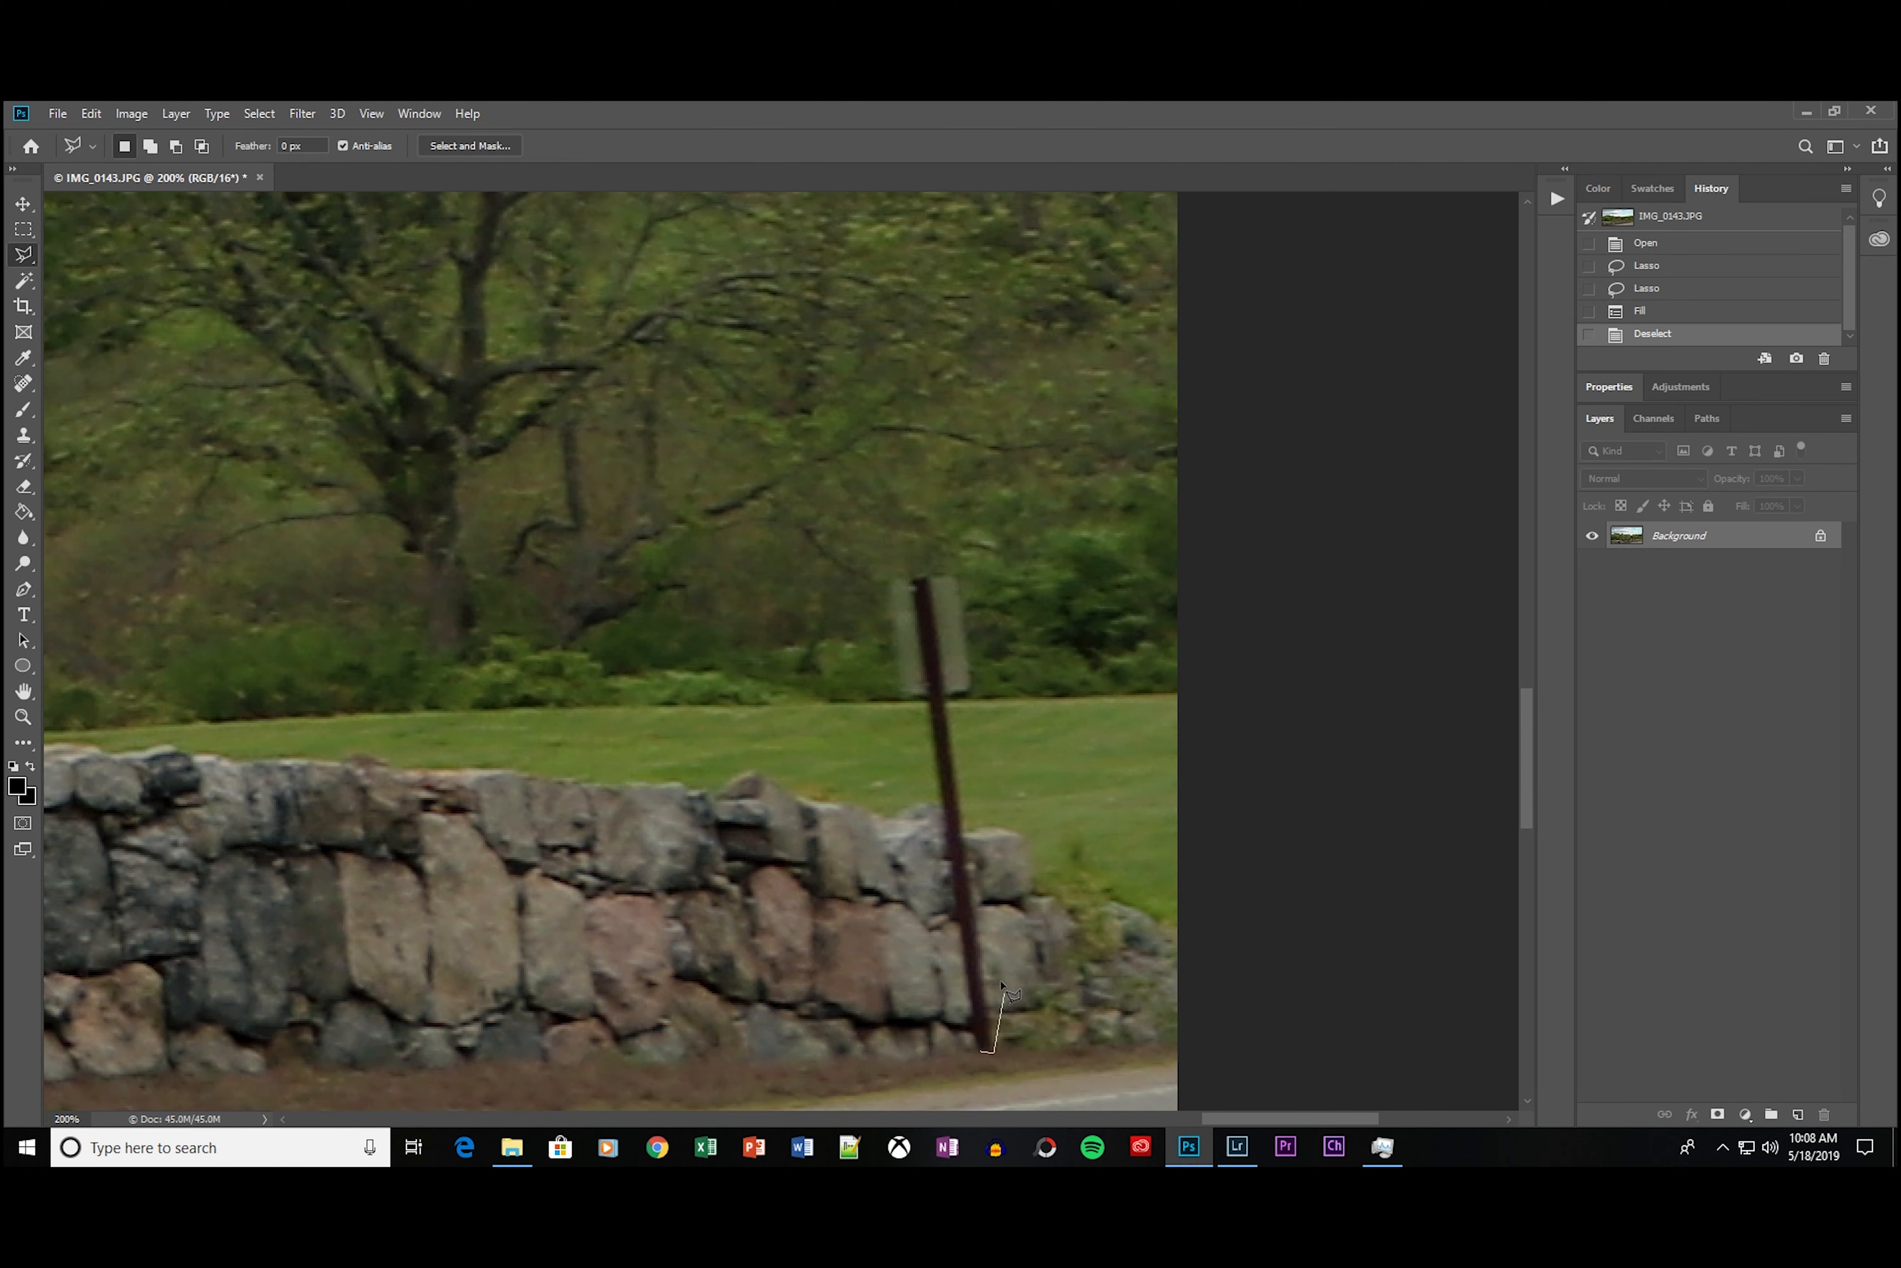
{"action": "left_click", "coordinate": [974, 695]}
{"action": "left_click", "coordinate": [959, 577]}
{"action": "left_click", "coordinate": [886, 577]}
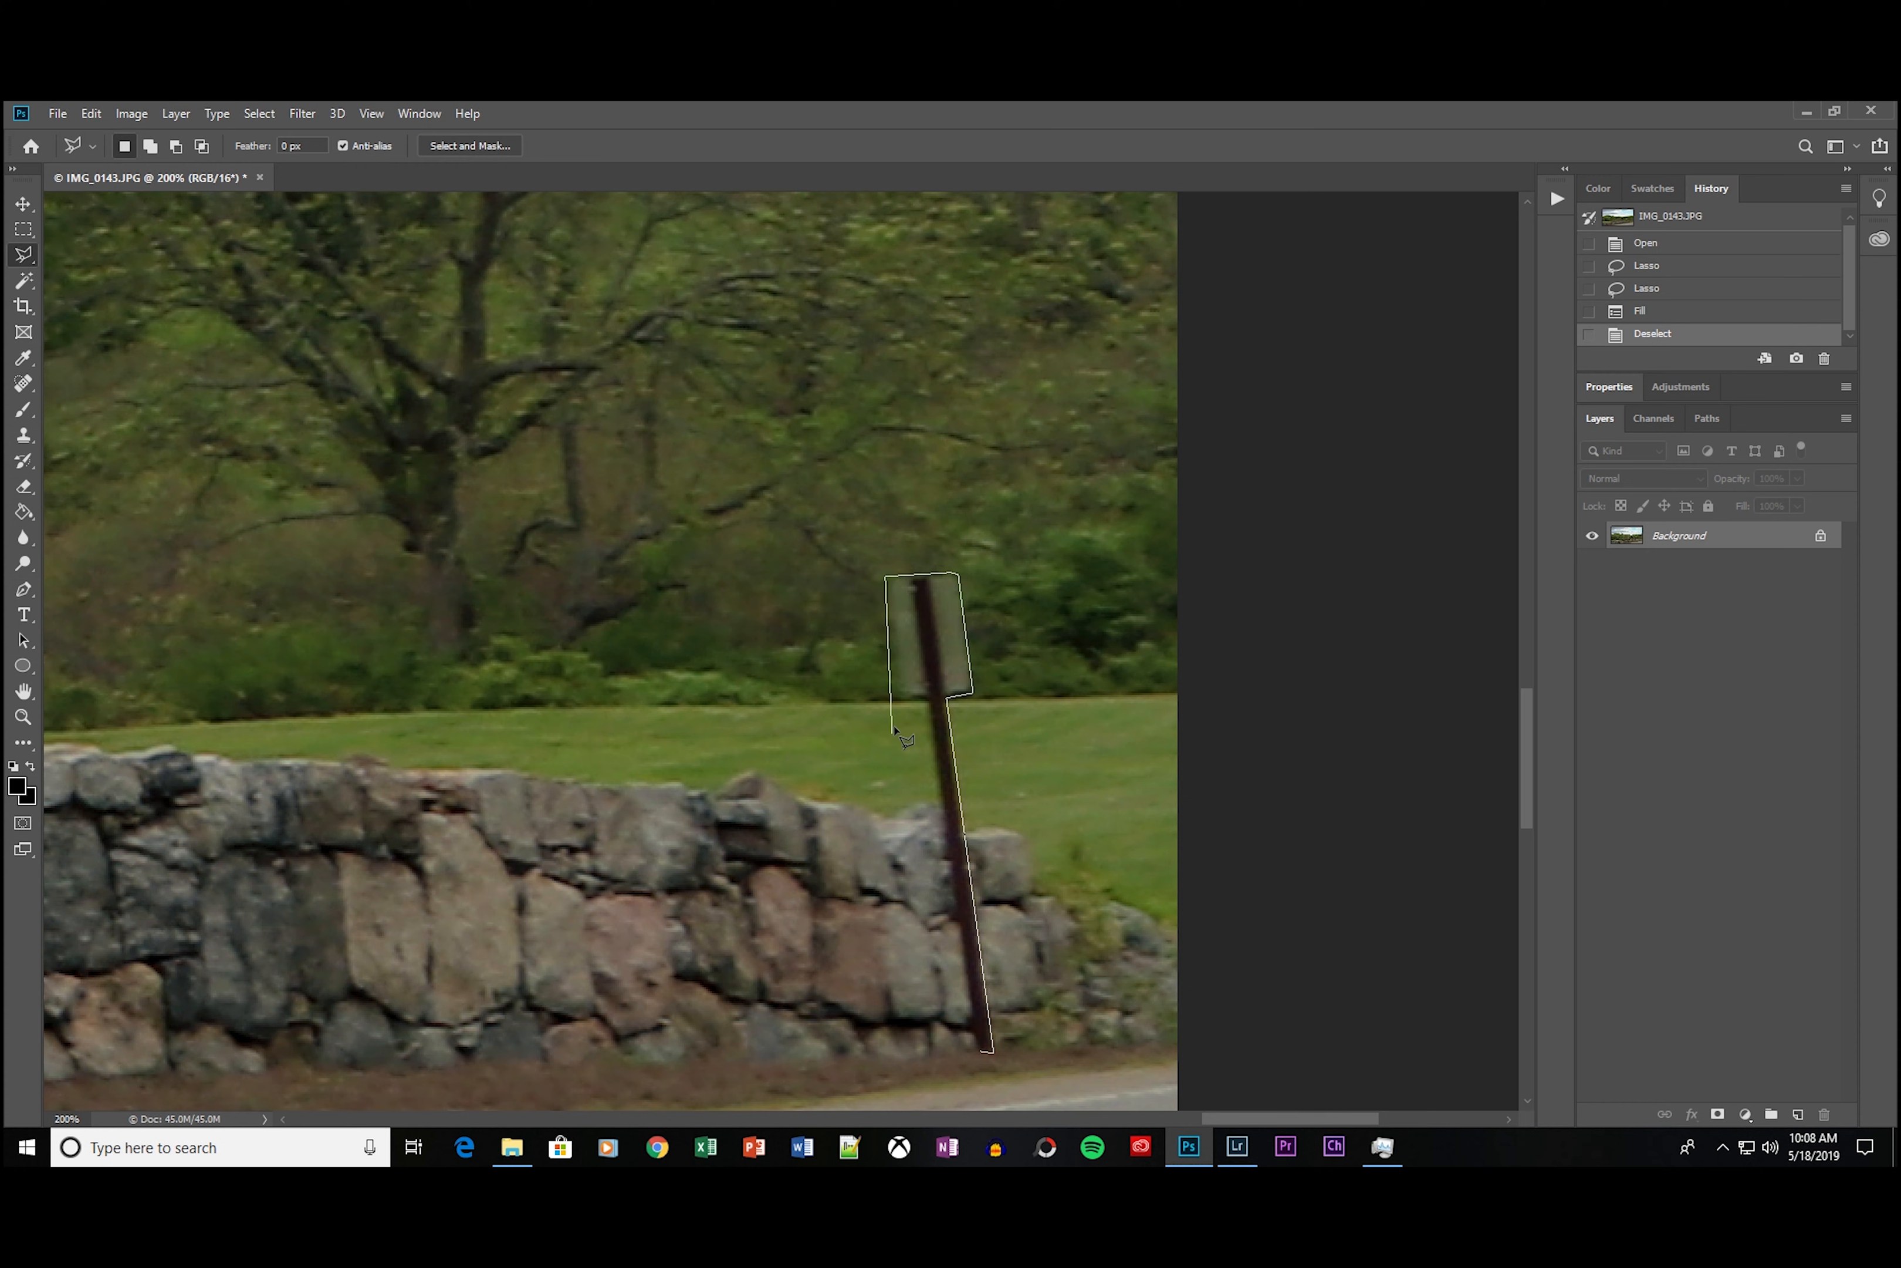
{"action": "left_click", "coordinate": [896, 696]}
{"action": "left_click", "coordinate": [977, 1052]}
{"action": "left_click", "coordinate": [982, 1055]}
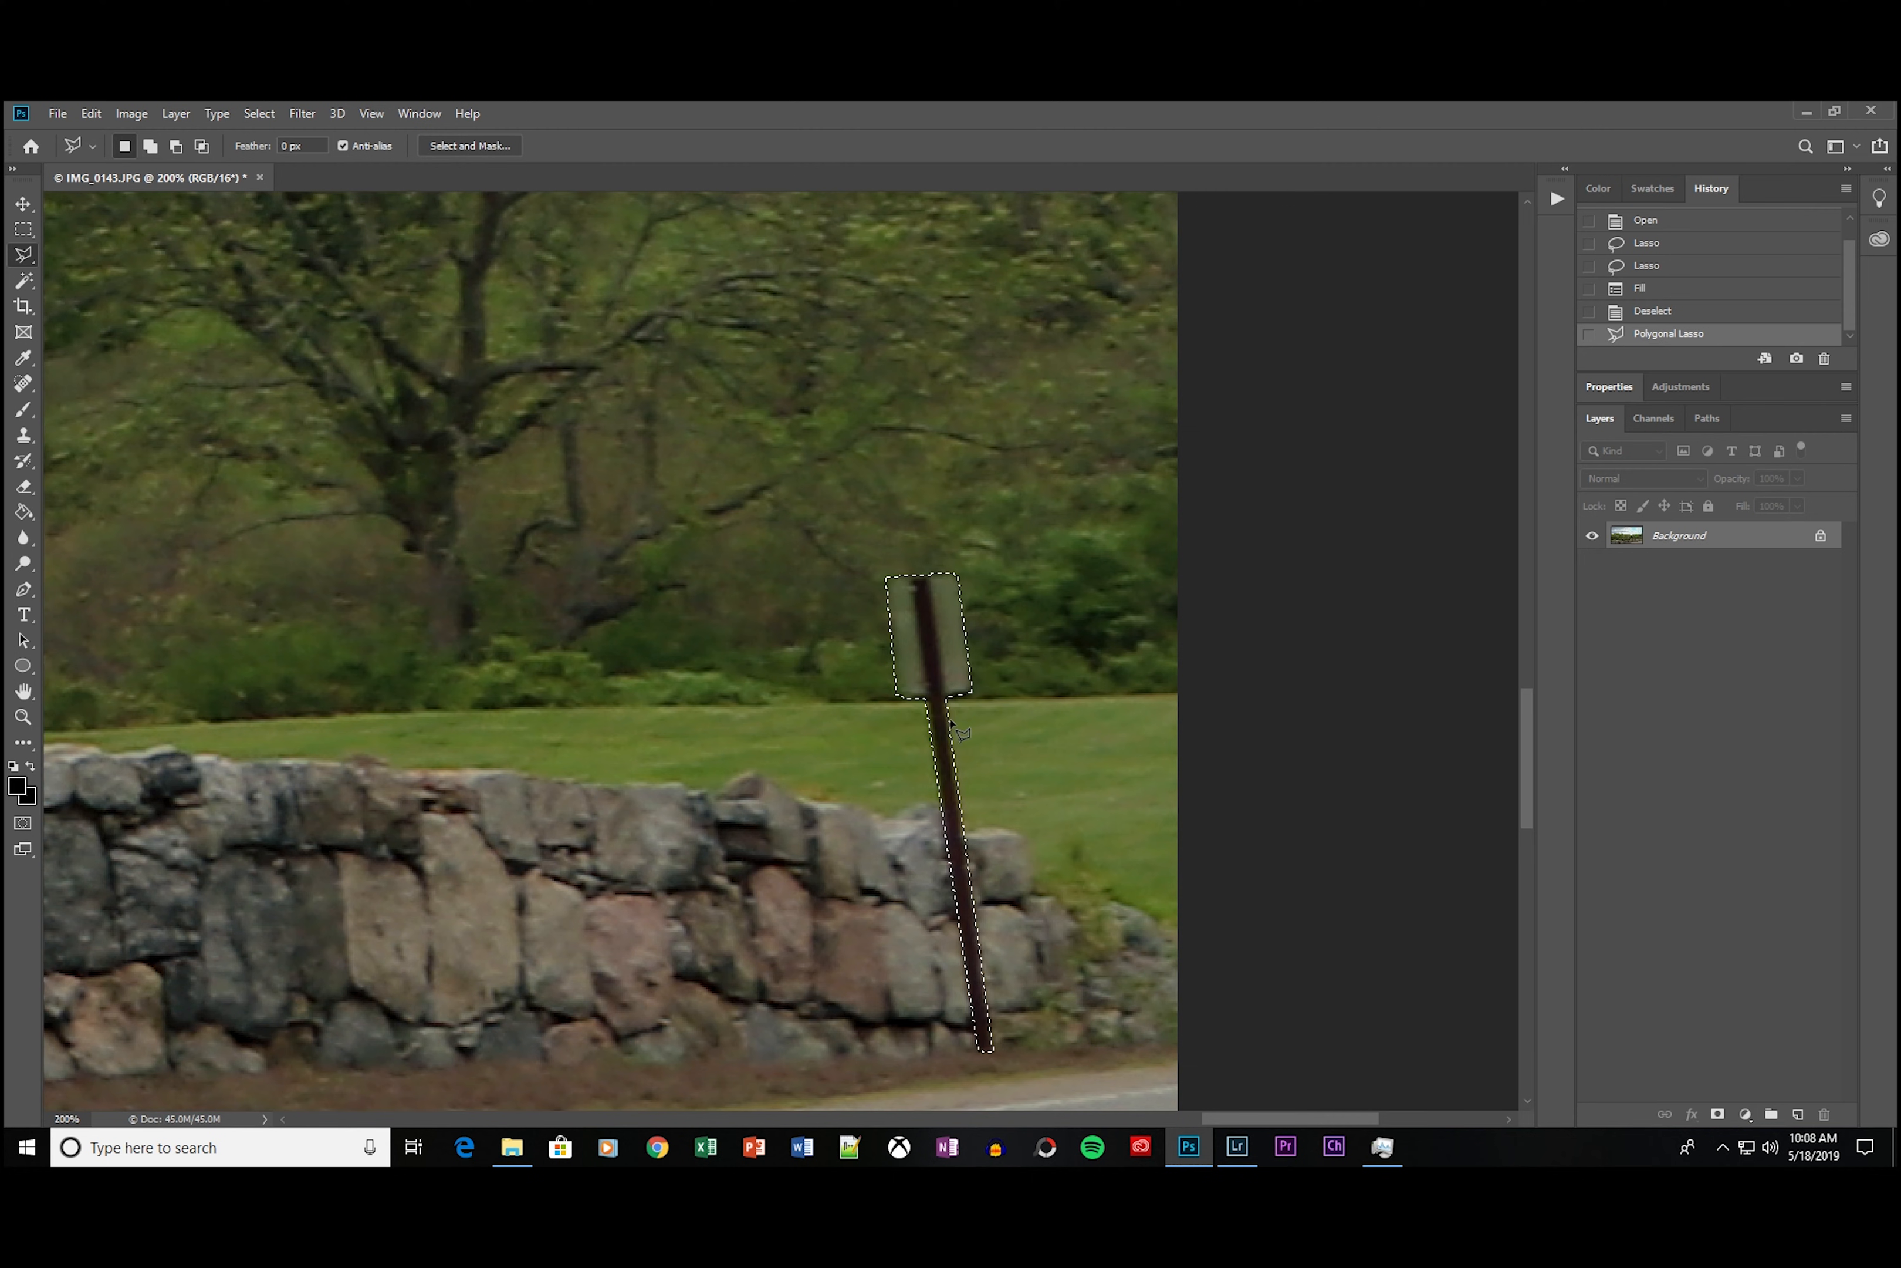
Step: Try a Content-Aware fill on the tight signpost selection, and undo both the fill and the outline
{"action": "key", "text": "Delete"}
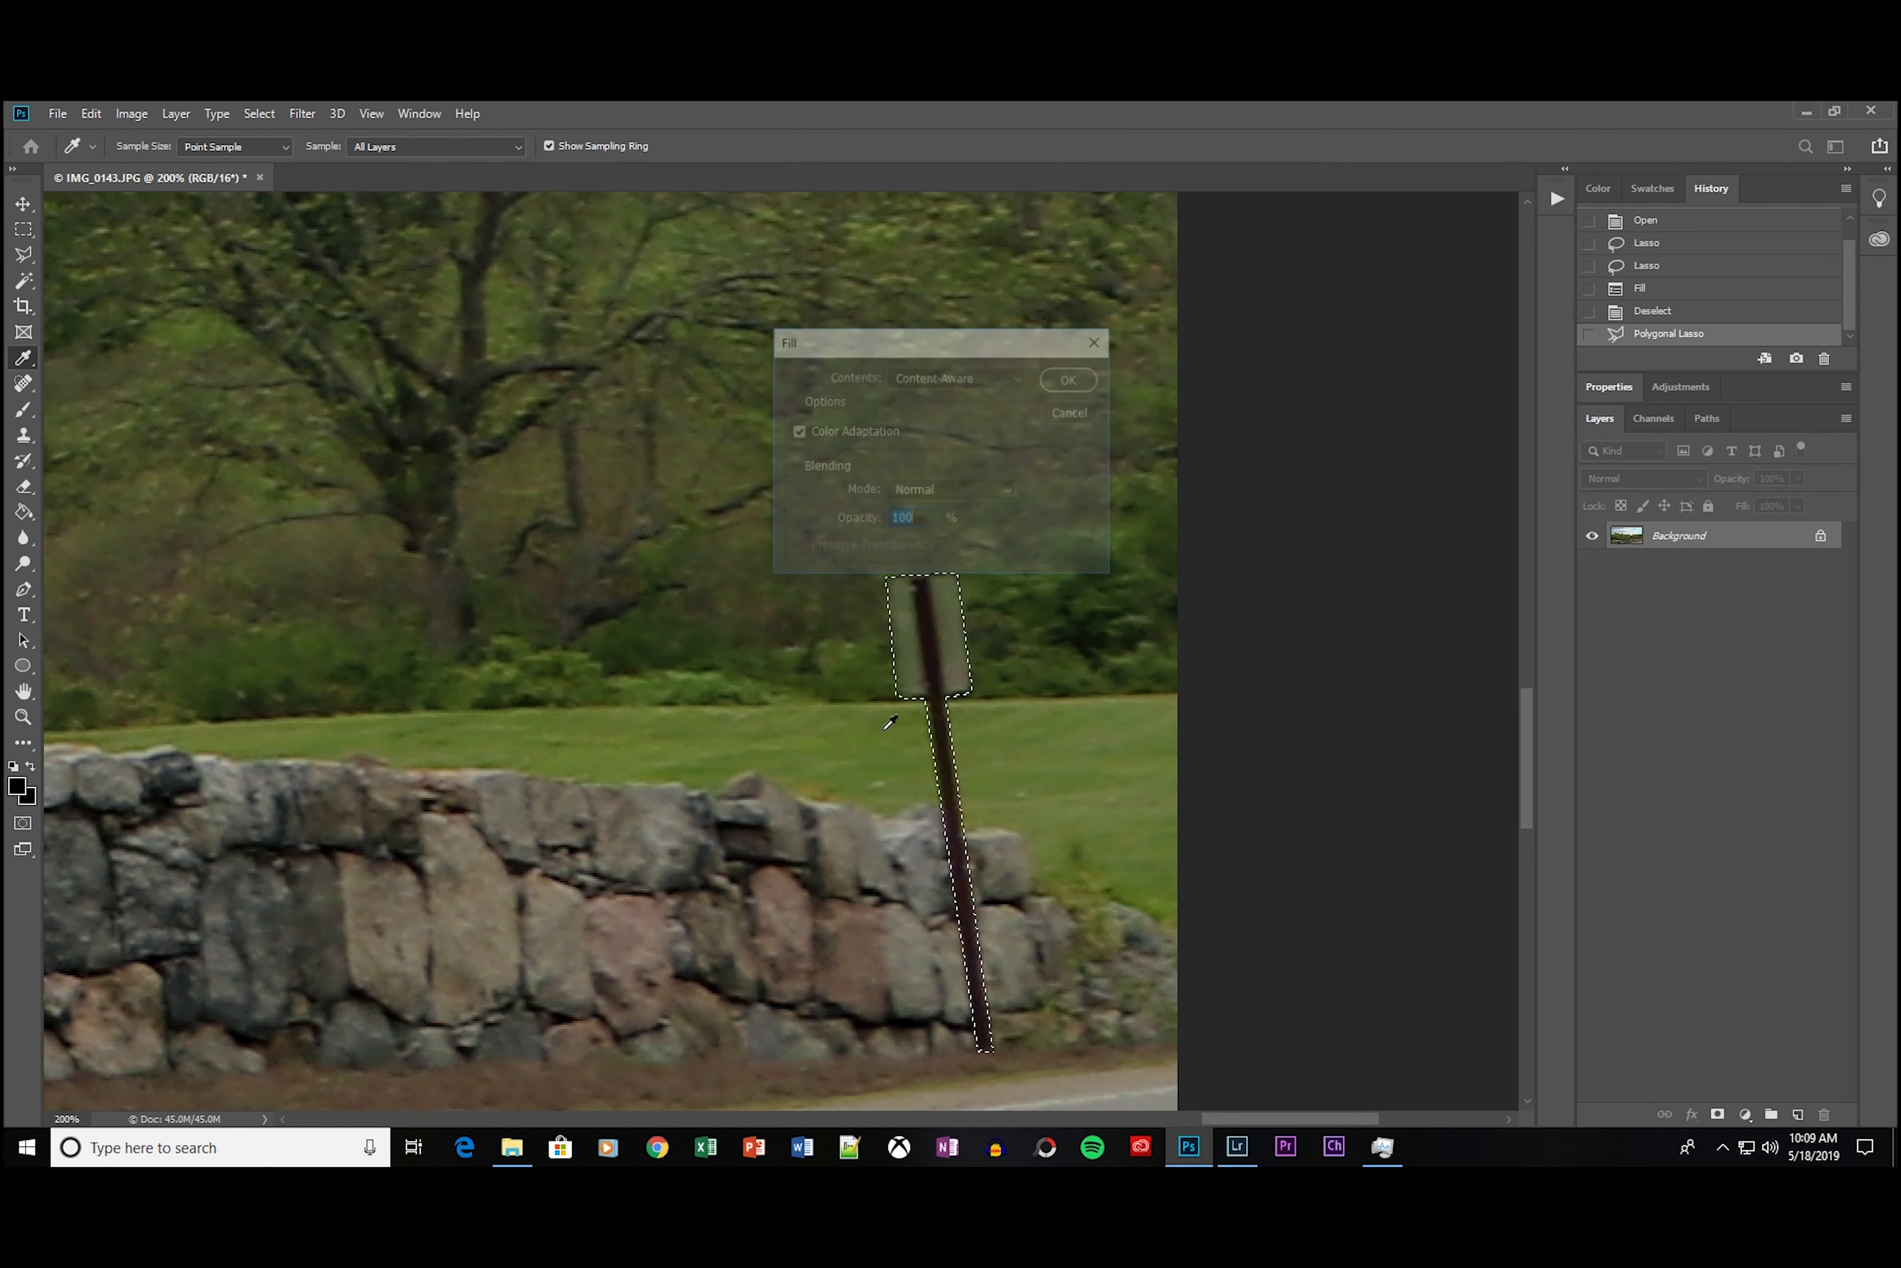
{"action": "left_click", "coordinate": [1084, 382]}
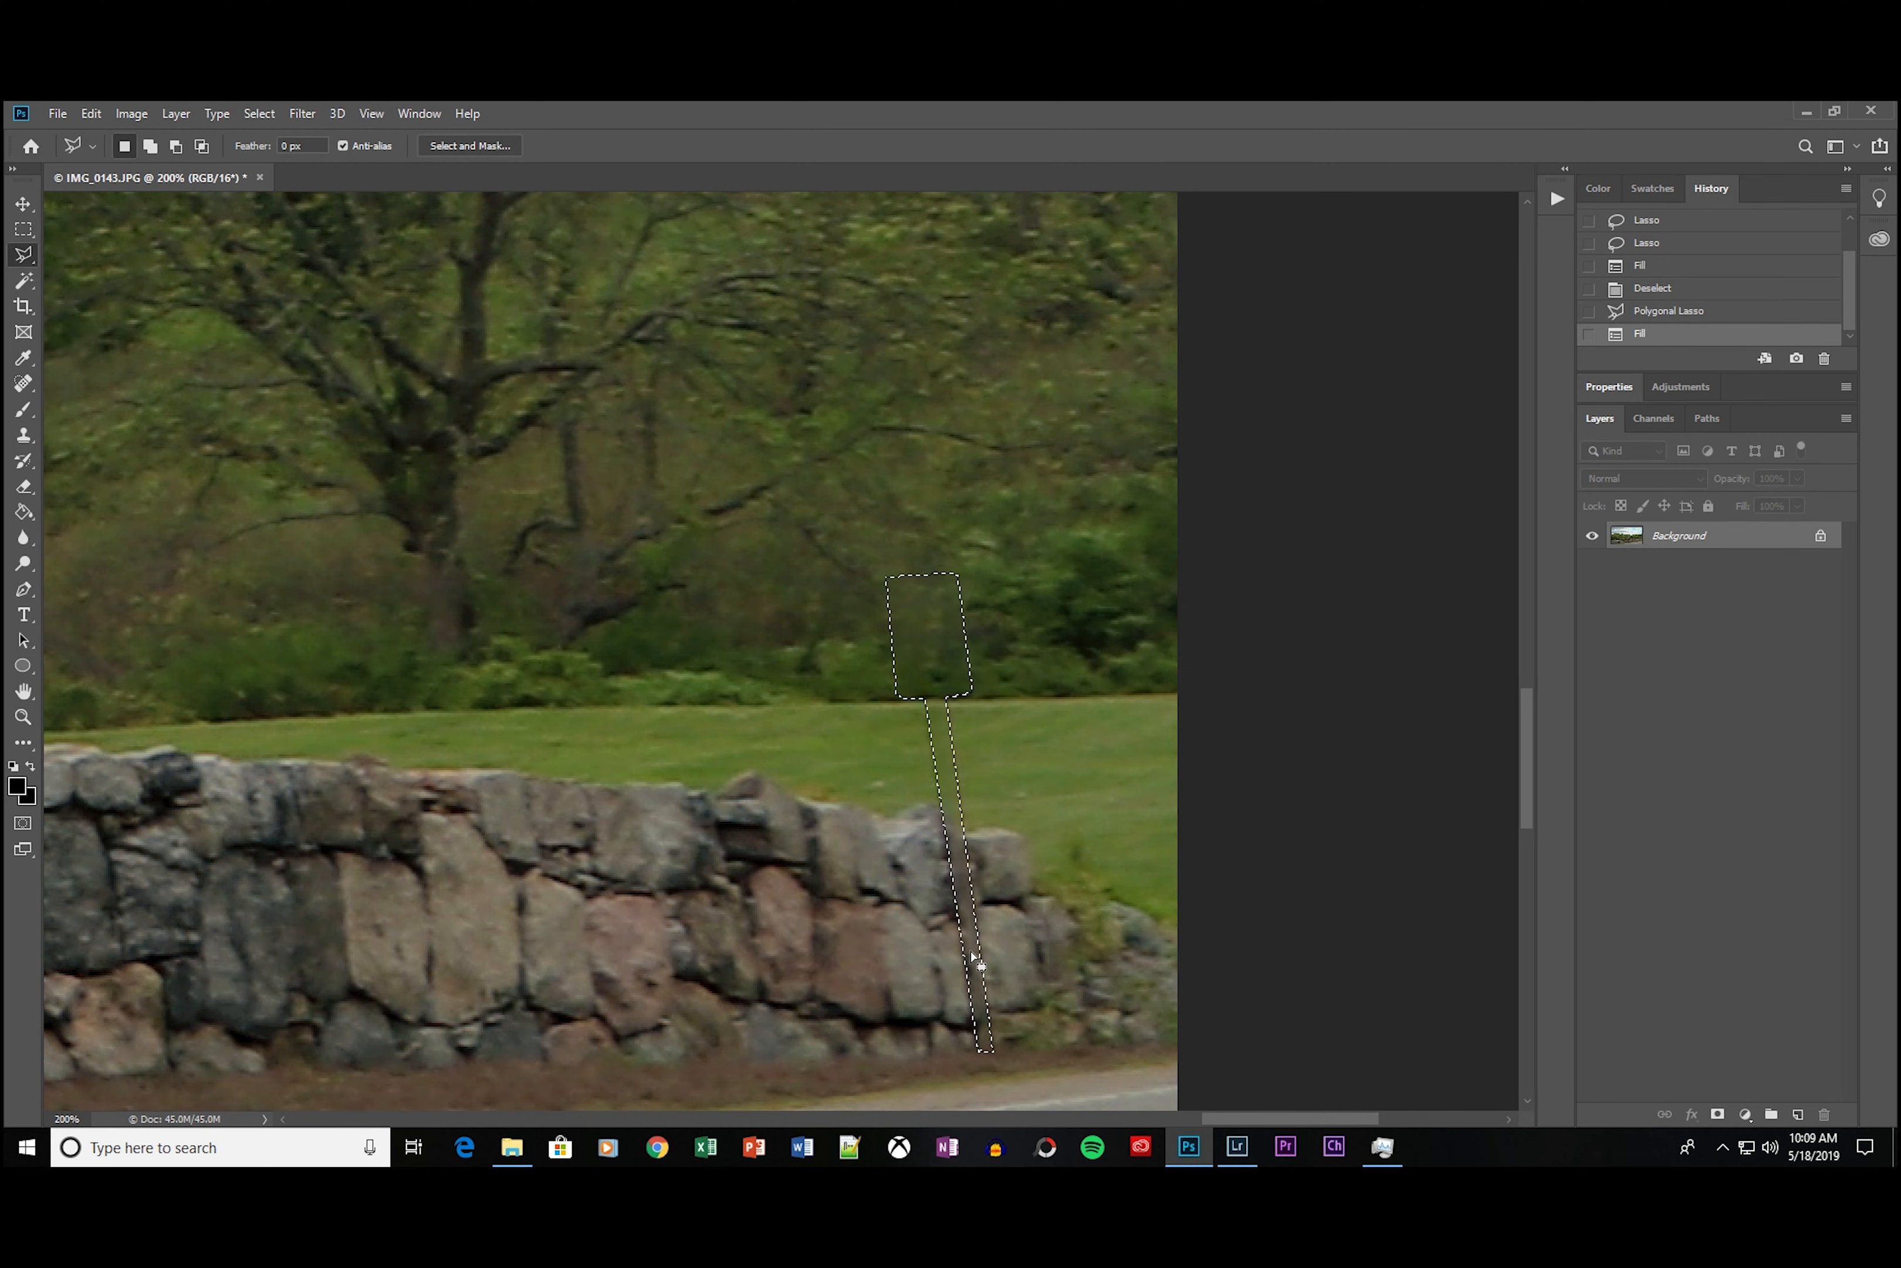
{"action": "key", "text": "ctrl+d"}
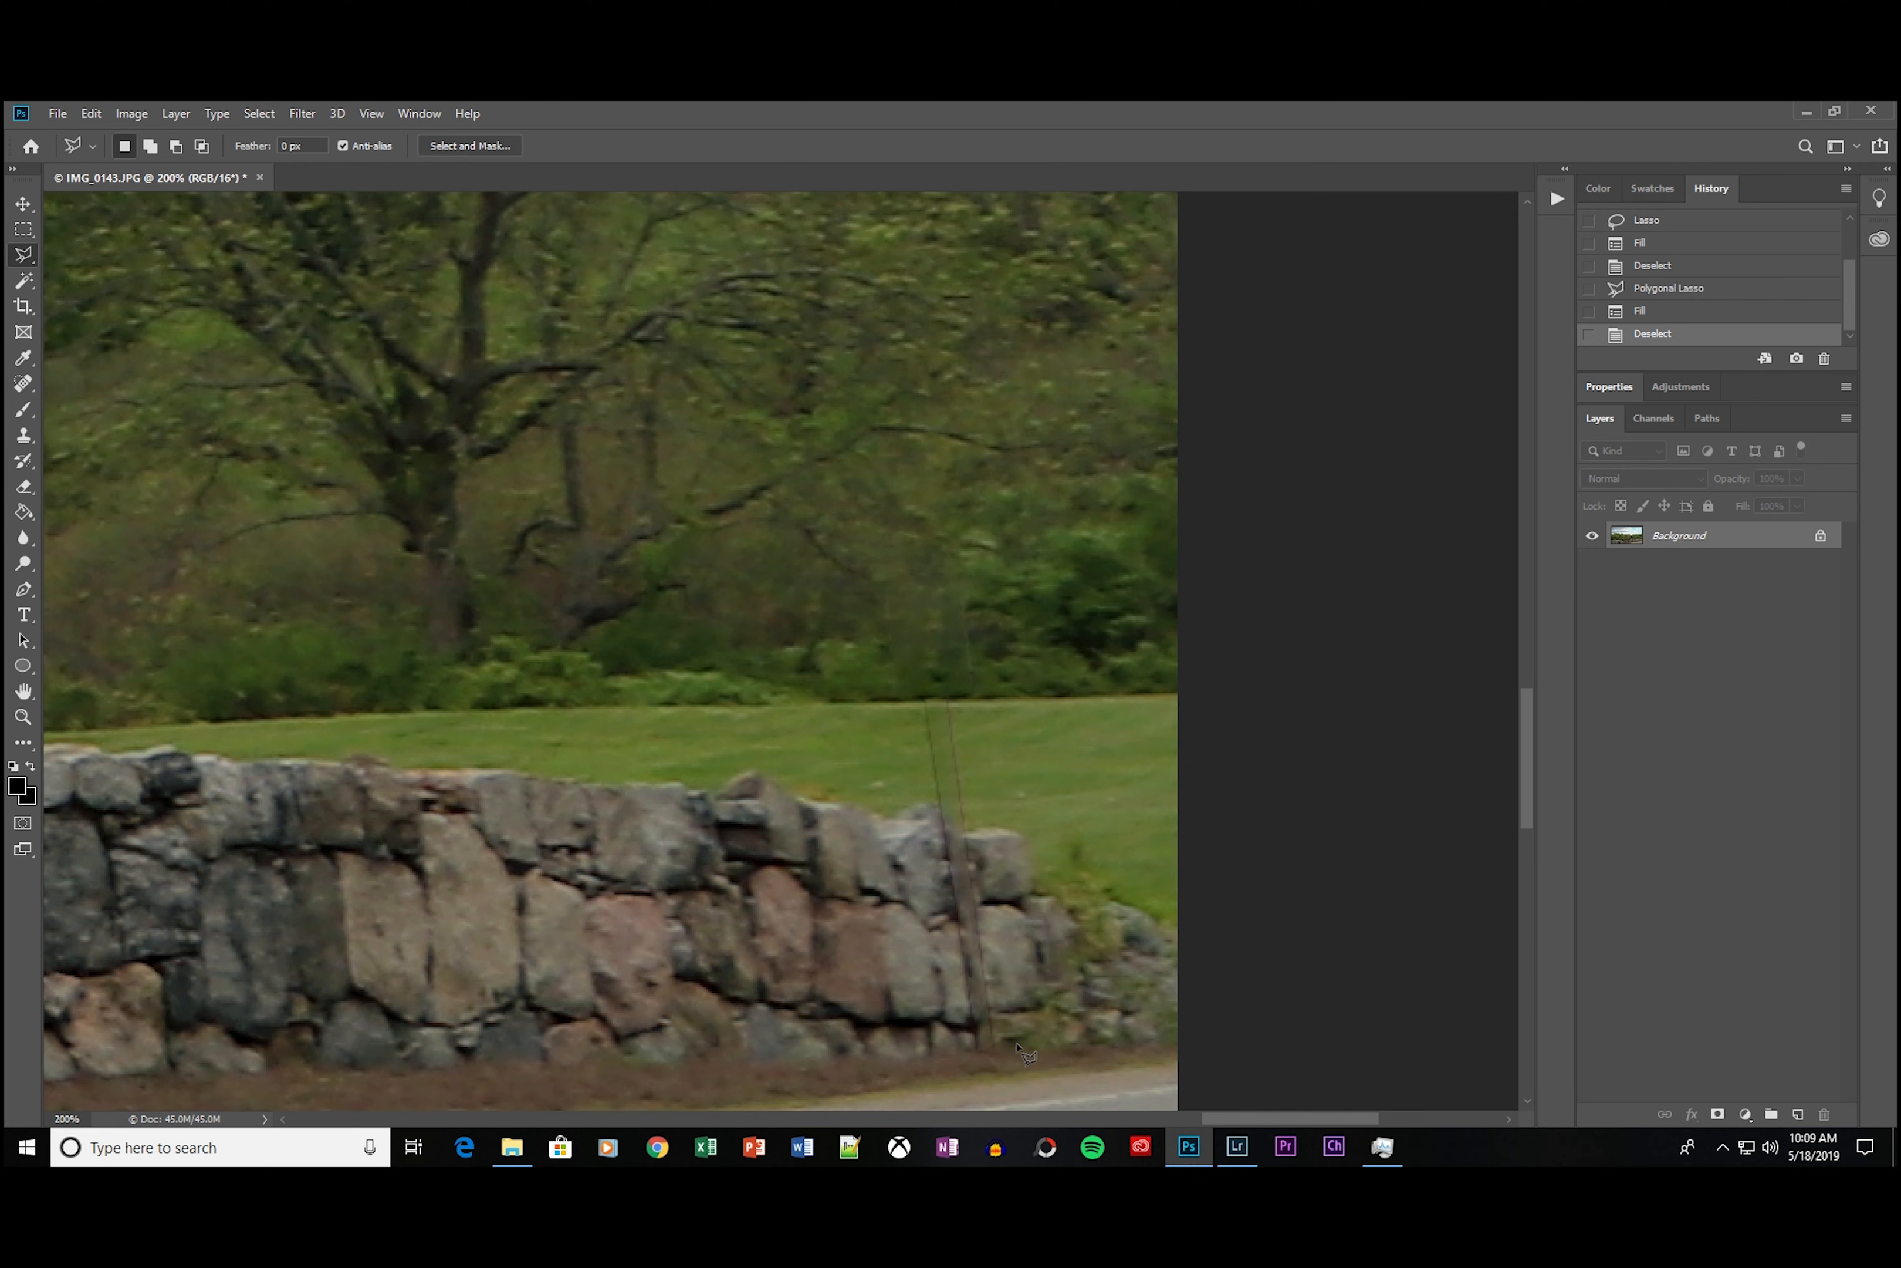
{"action": "key", "text": "ctrl+z"}
{"action": "key", "text": "ctrl+z"}
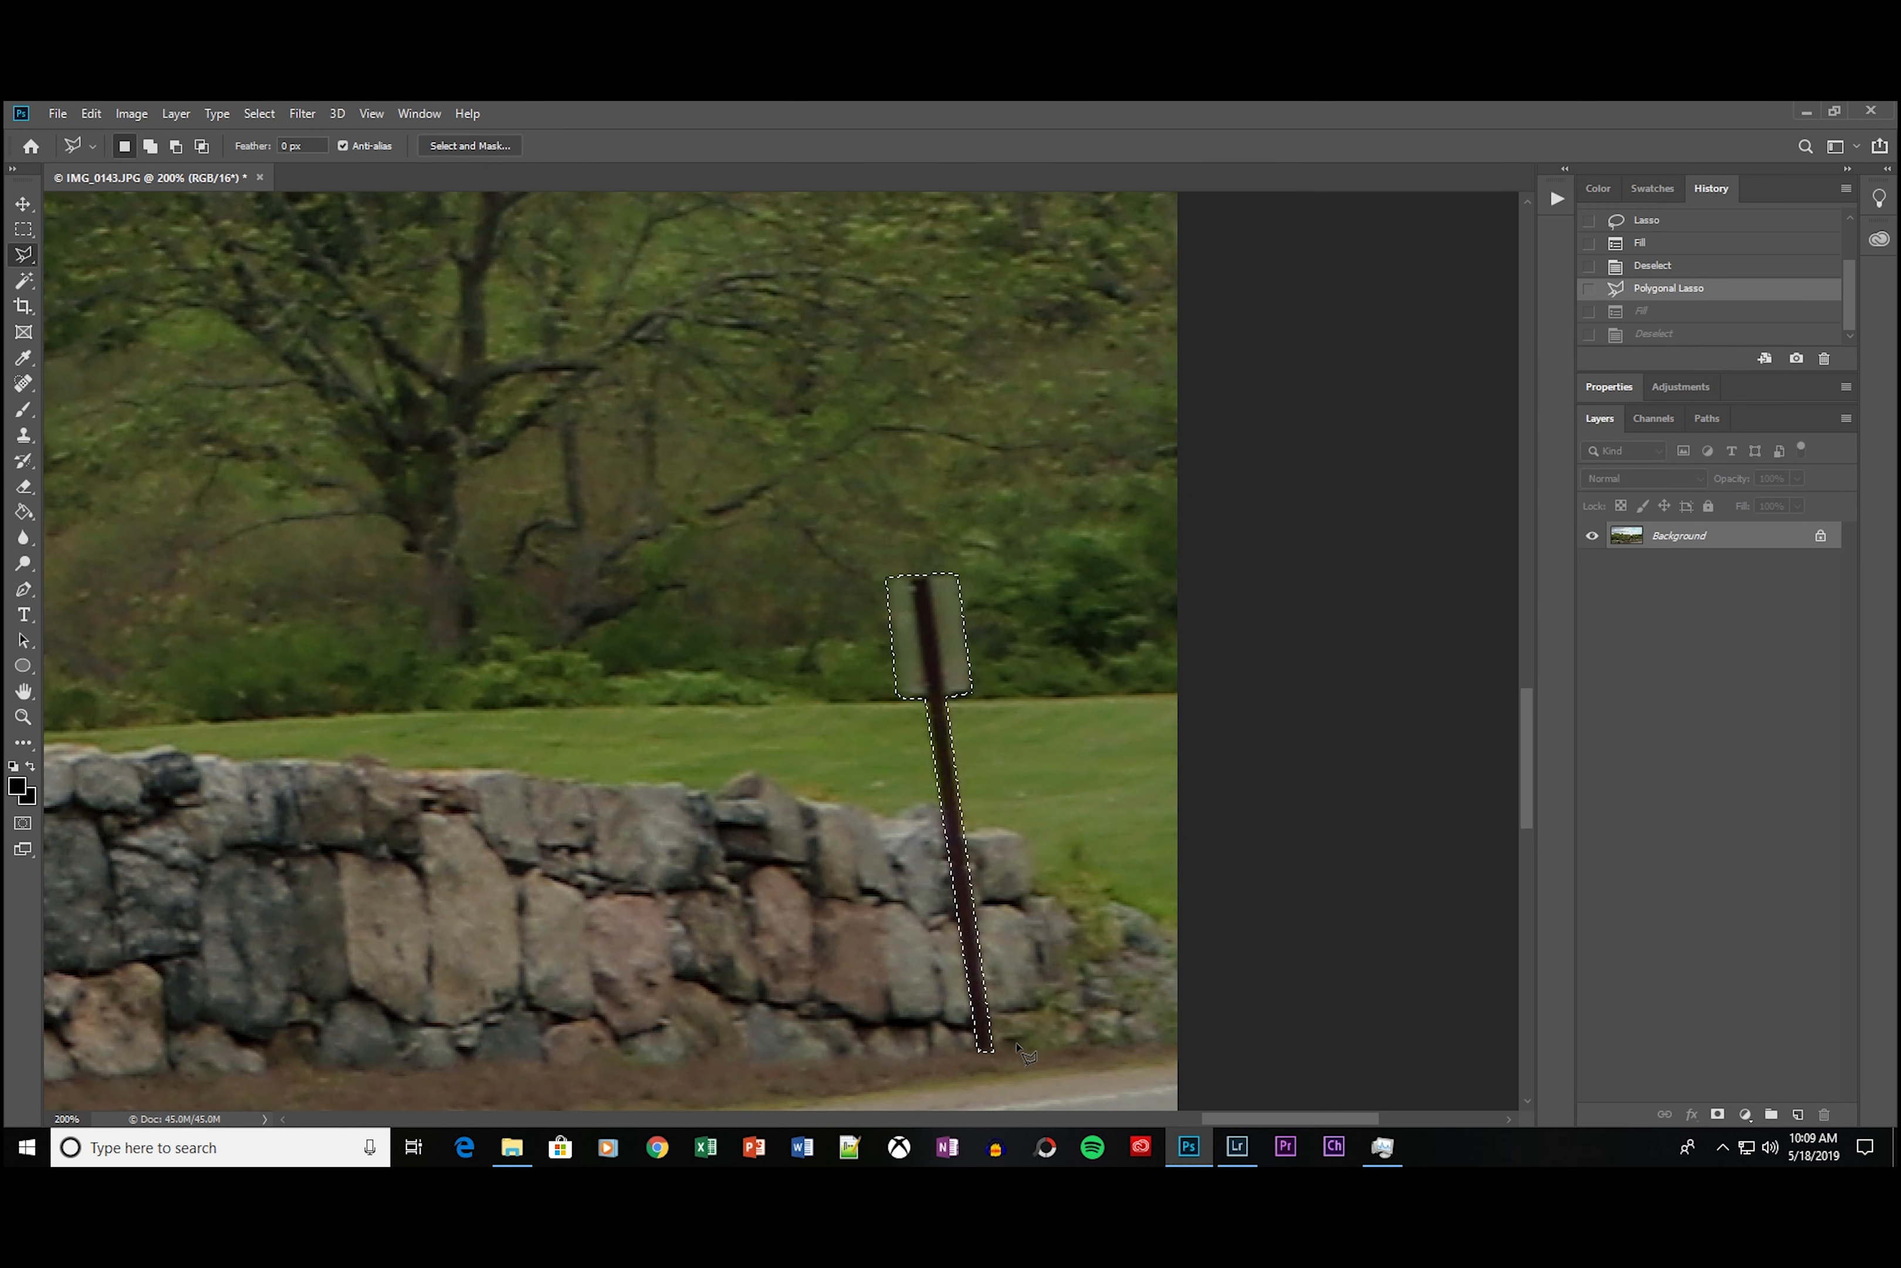
{"action": "key", "text": "ctrl+z"}
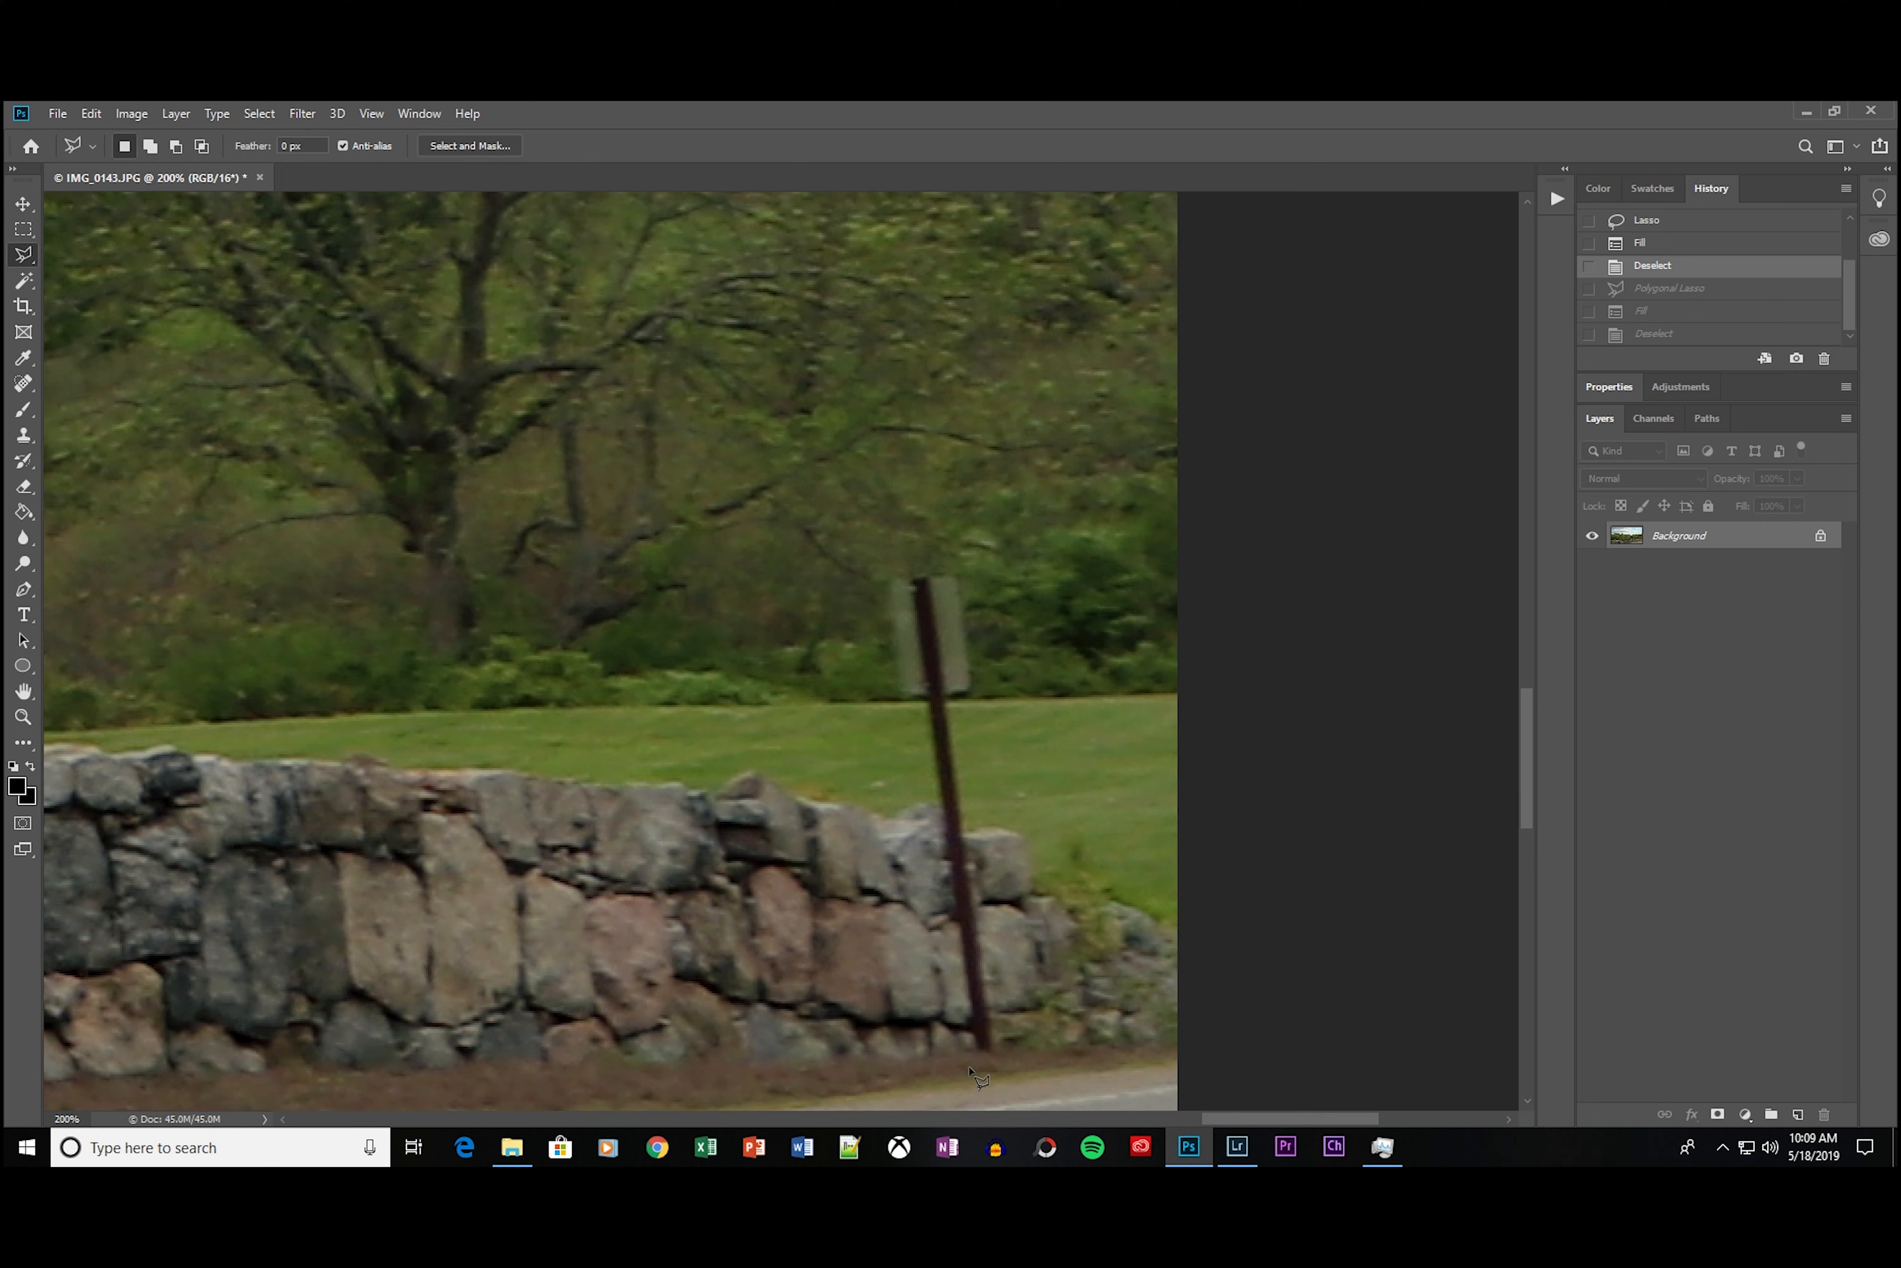
Step: Outline the whole signpost with the Polygonal Lasso, leaving a slightly wider margin around the sign and post
{"action": "left_click", "coordinate": [965, 1049]}
{"action": "left_click", "coordinate": [997, 1057]}
{"action": "left_click", "coordinate": [963, 568]}
{"action": "left_click", "coordinate": [880, 576]}
{"action": "left_click", "coordinate": [926, 701]}
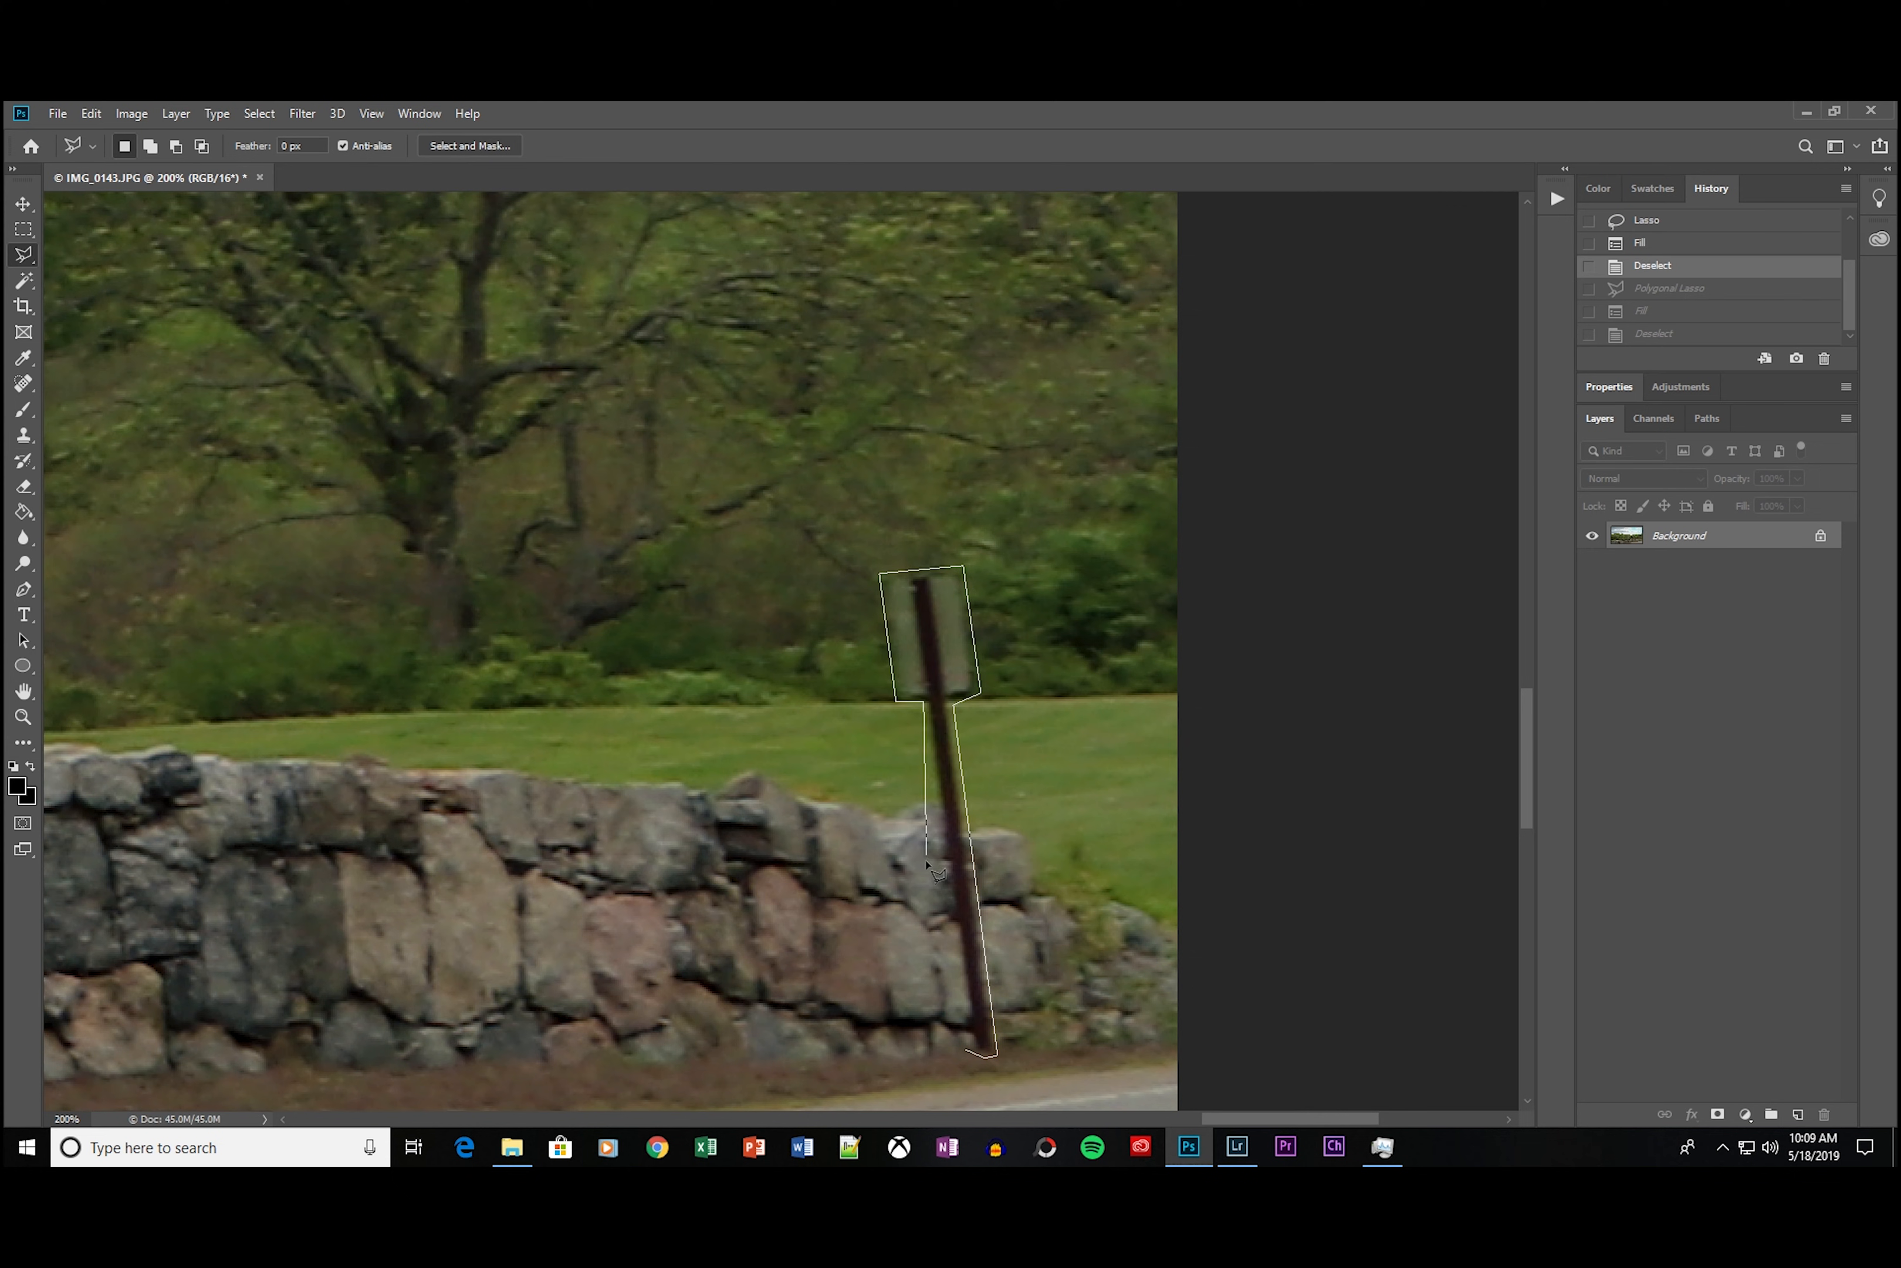
{"action": "double_click", "coordinate": [974, 1059]}
Step: Remove the selected signpost with a Content-Aware fill at 100% opacity, Normal mode and color adaptation, and clear the selection
{"action": "key", "text": "i"}
{"action": "key", "text": "shift+BackSpace"}
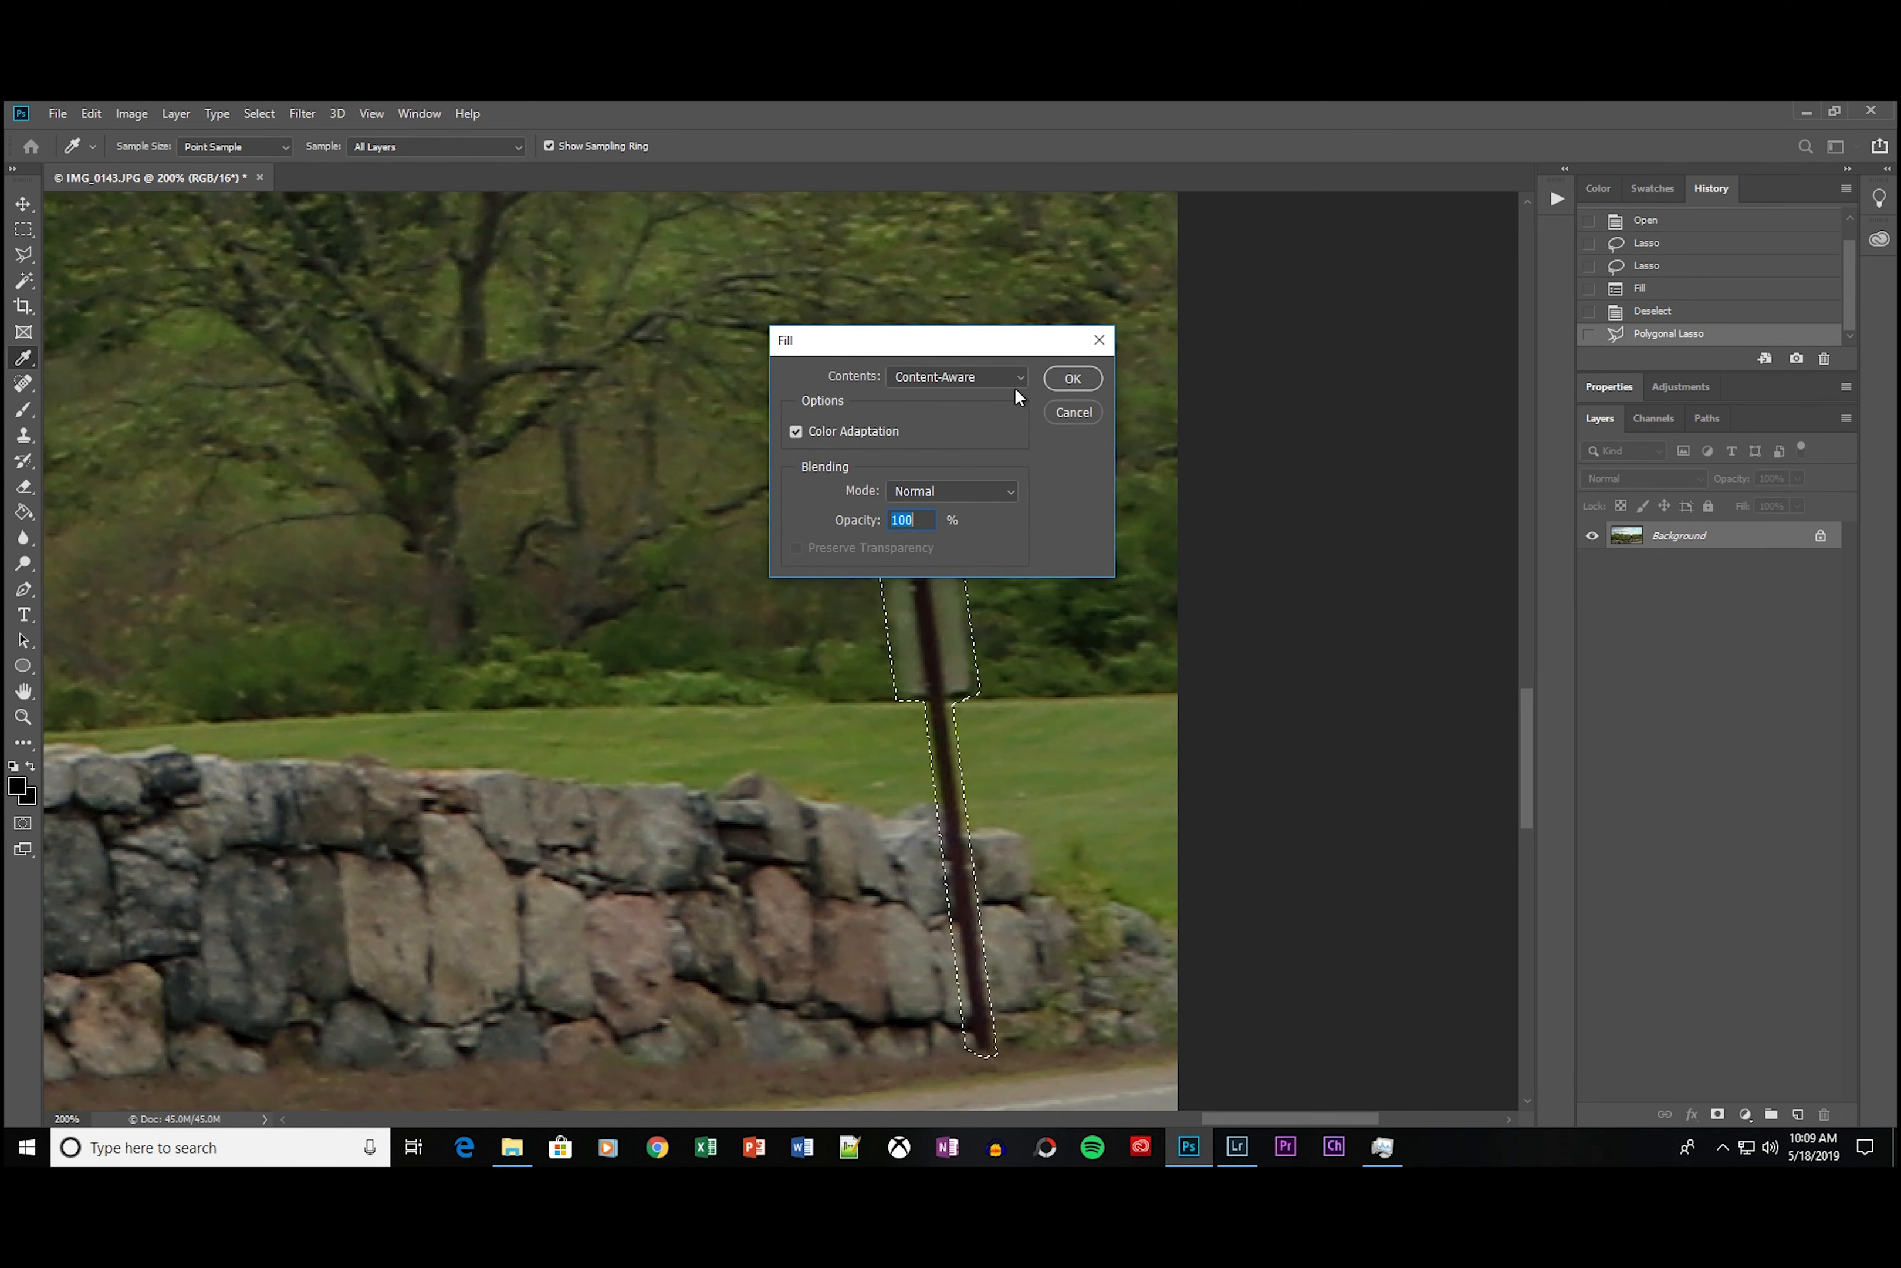
{"action": "left_click", "coordinate": [1071, 380]}
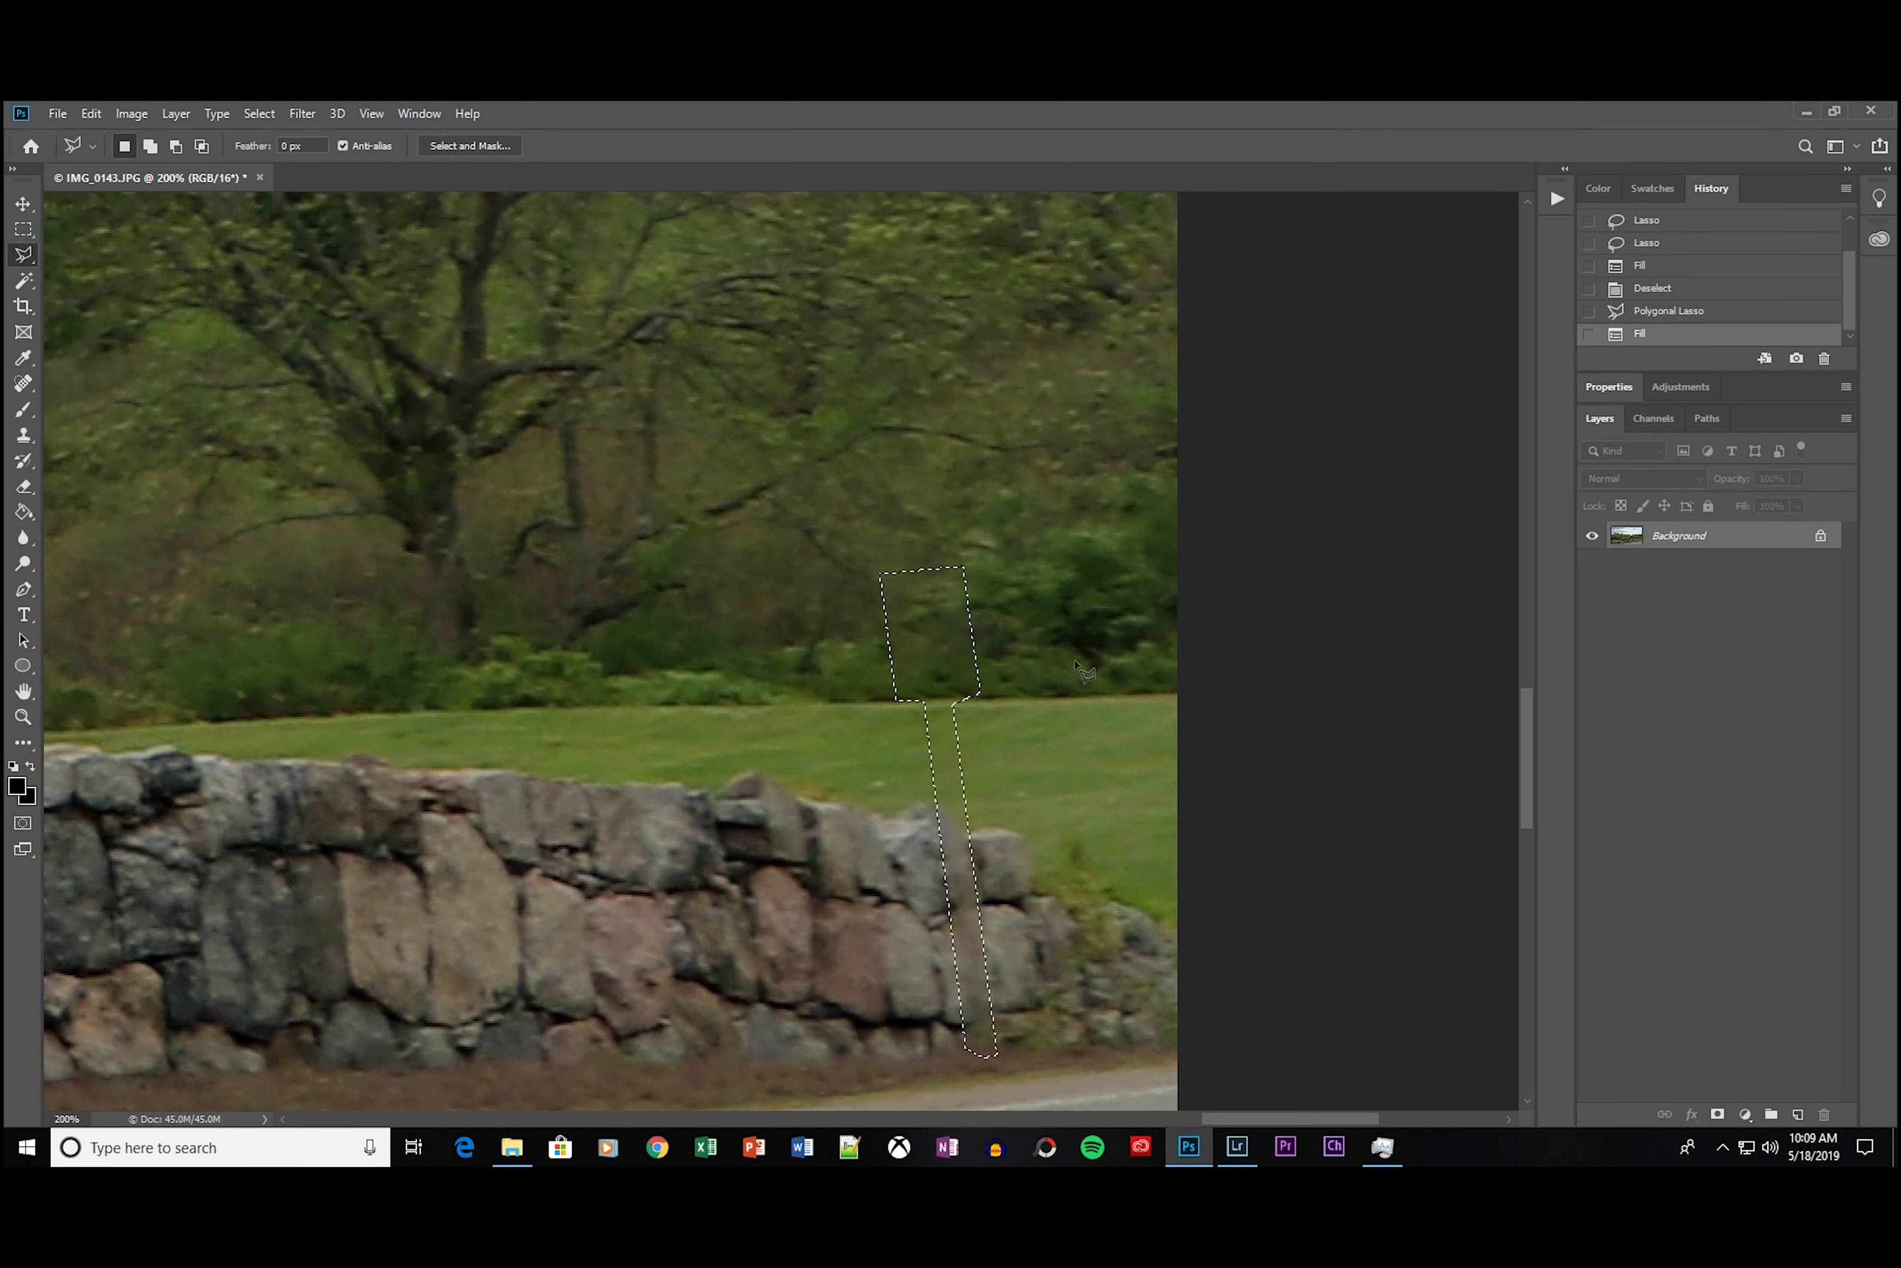
{"action": "key", "text": "ctrl+d"}
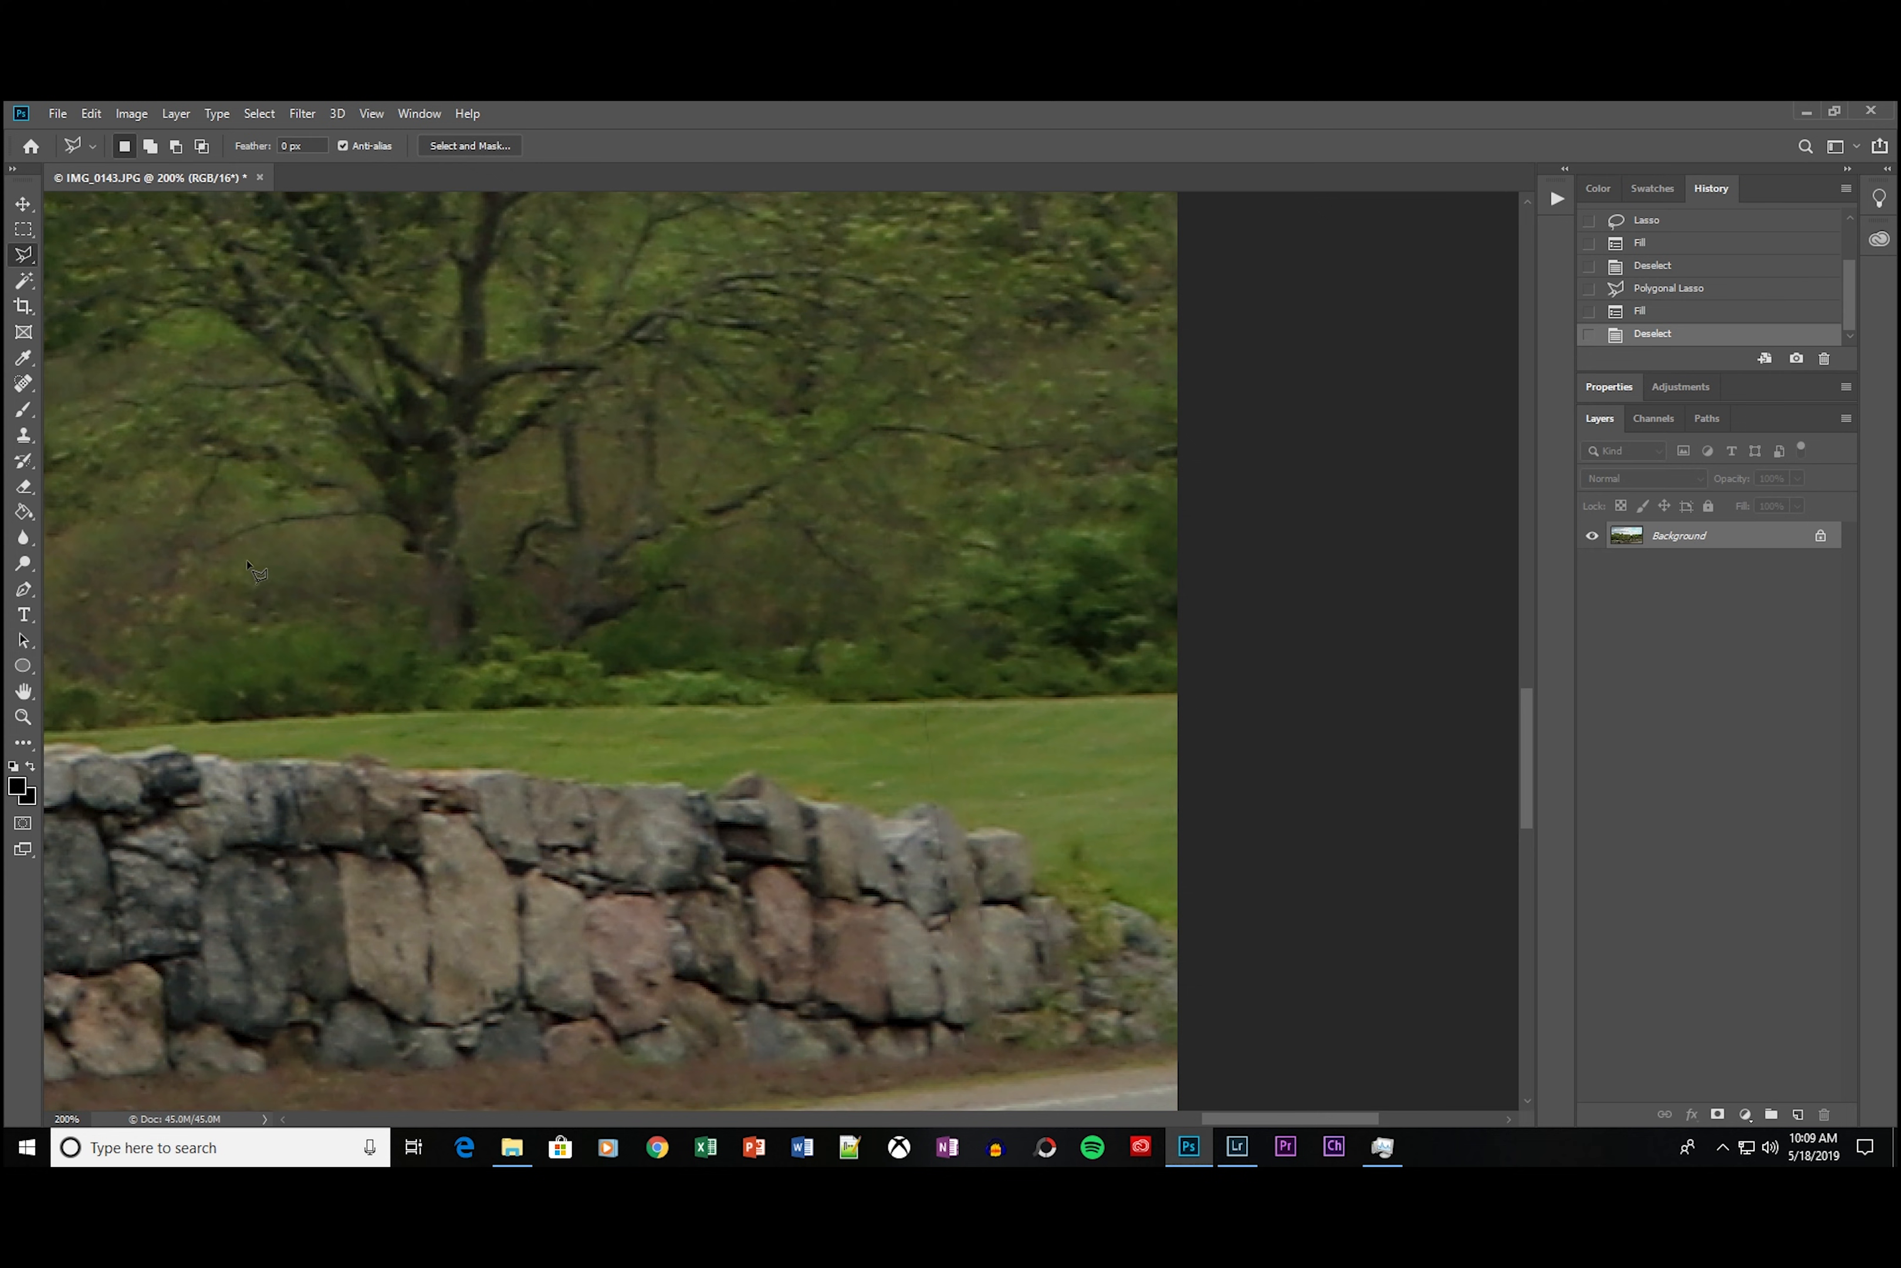
Step: Clone nearby grass over the faint leftover post line on the lawn, using a 12 px Clone Stamp brush
{"action": "left_click", "coordinate": [23, 435]}
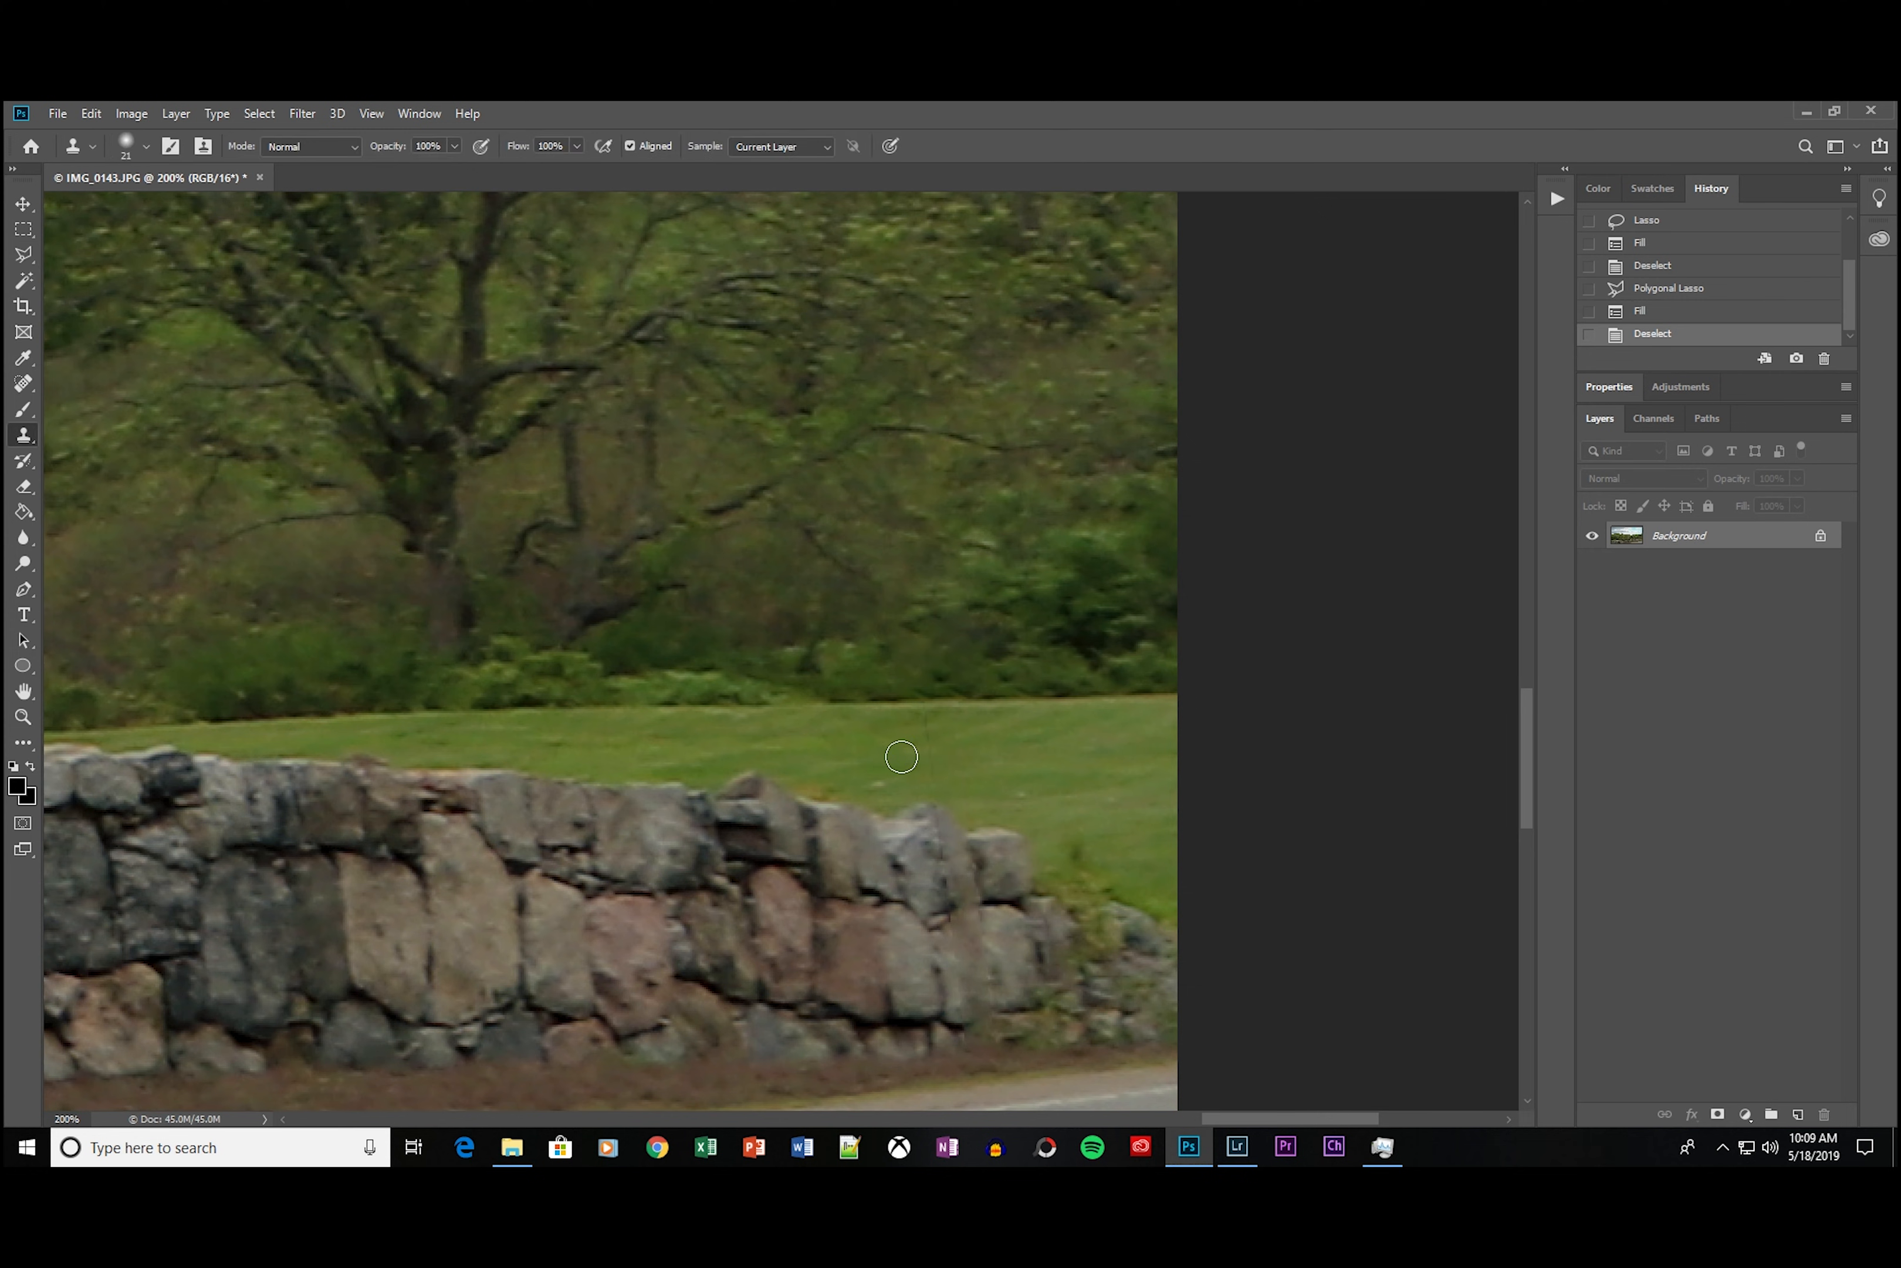
{"action": "key", "text": "ctrl+plus"}
{"action": "key", "text": "ctrl+plus"}
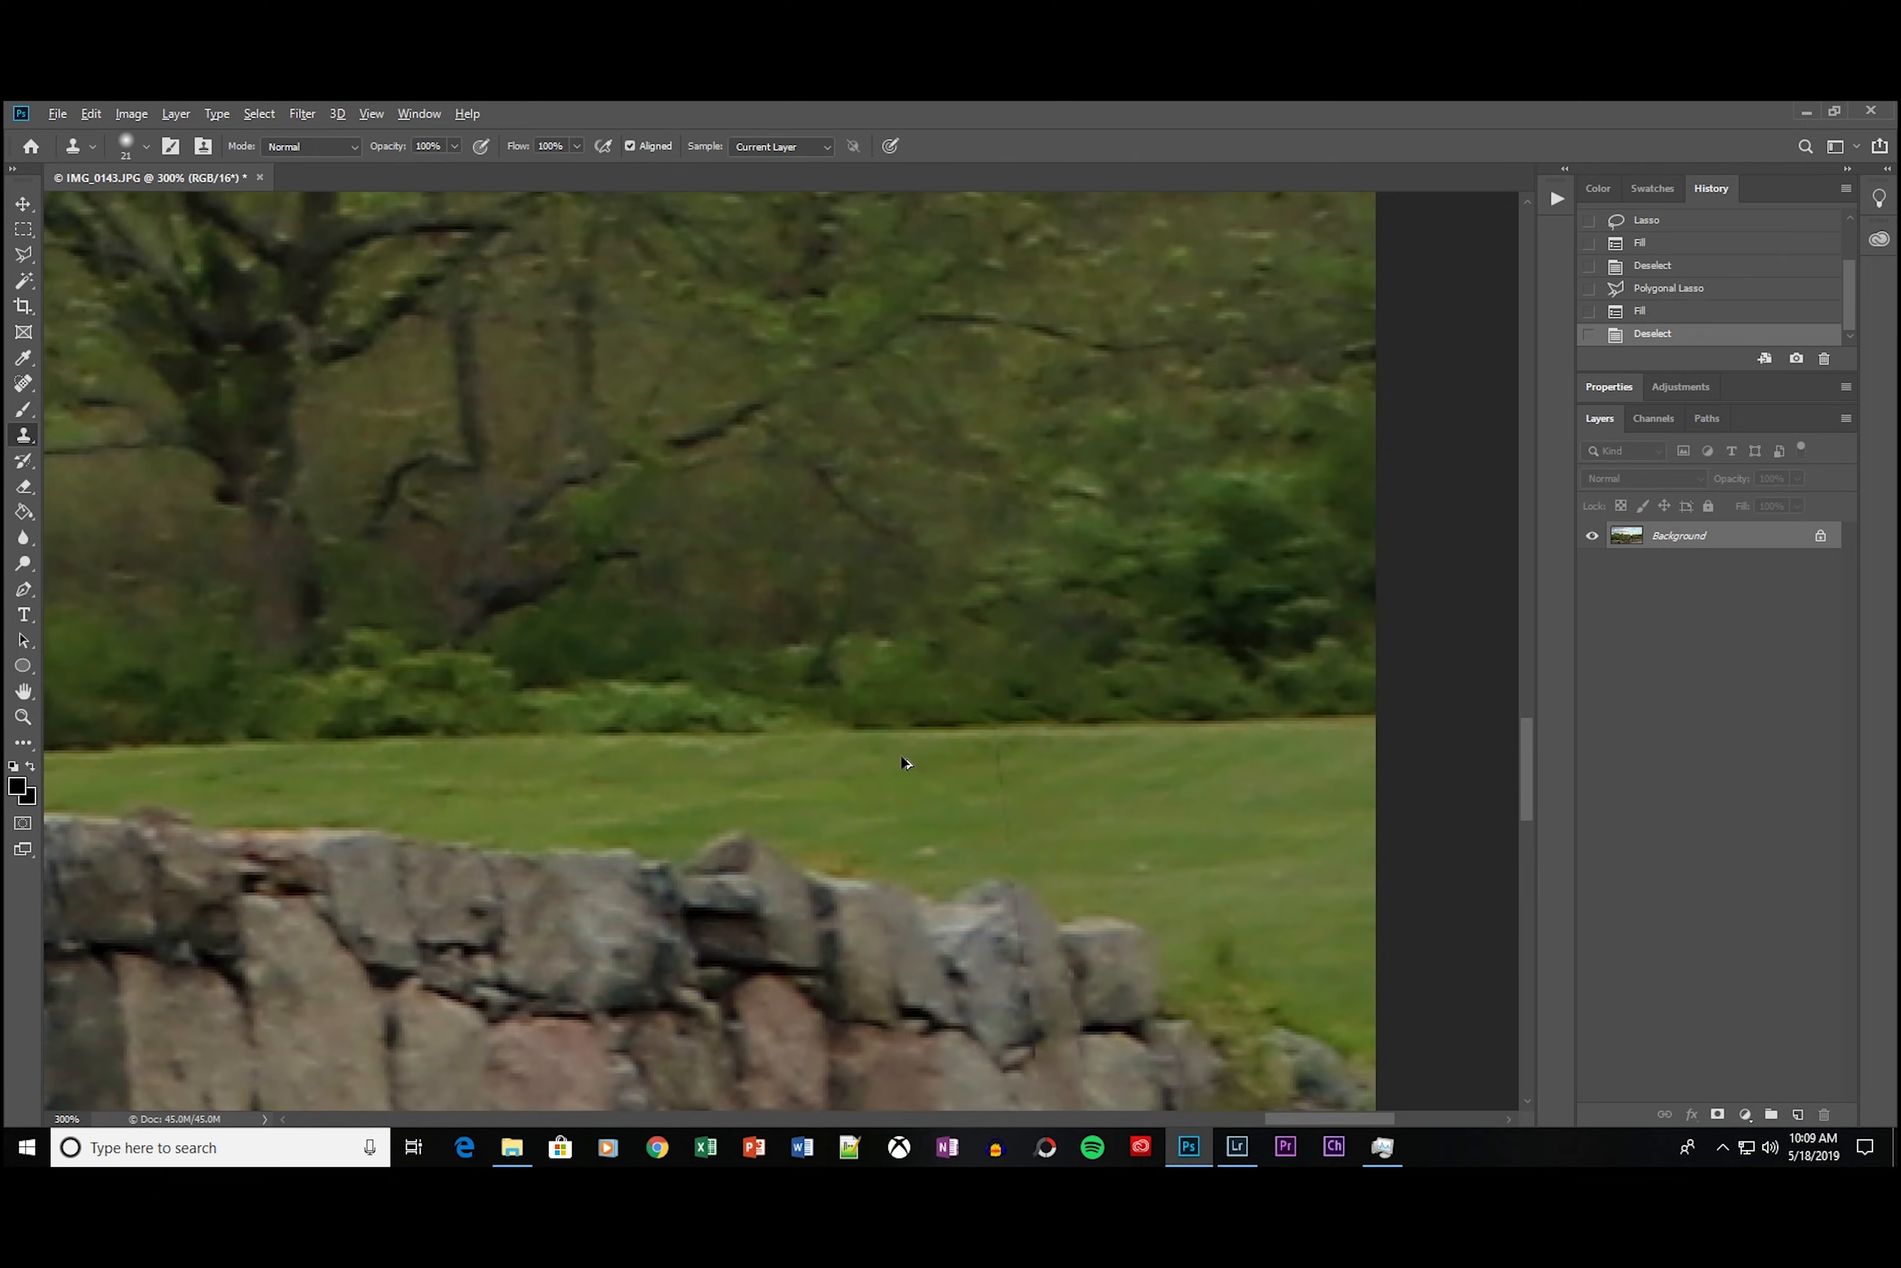
{"action": "left_click_drag", "start_coordinate": [992, 854], "coordinate": [692, 768]}
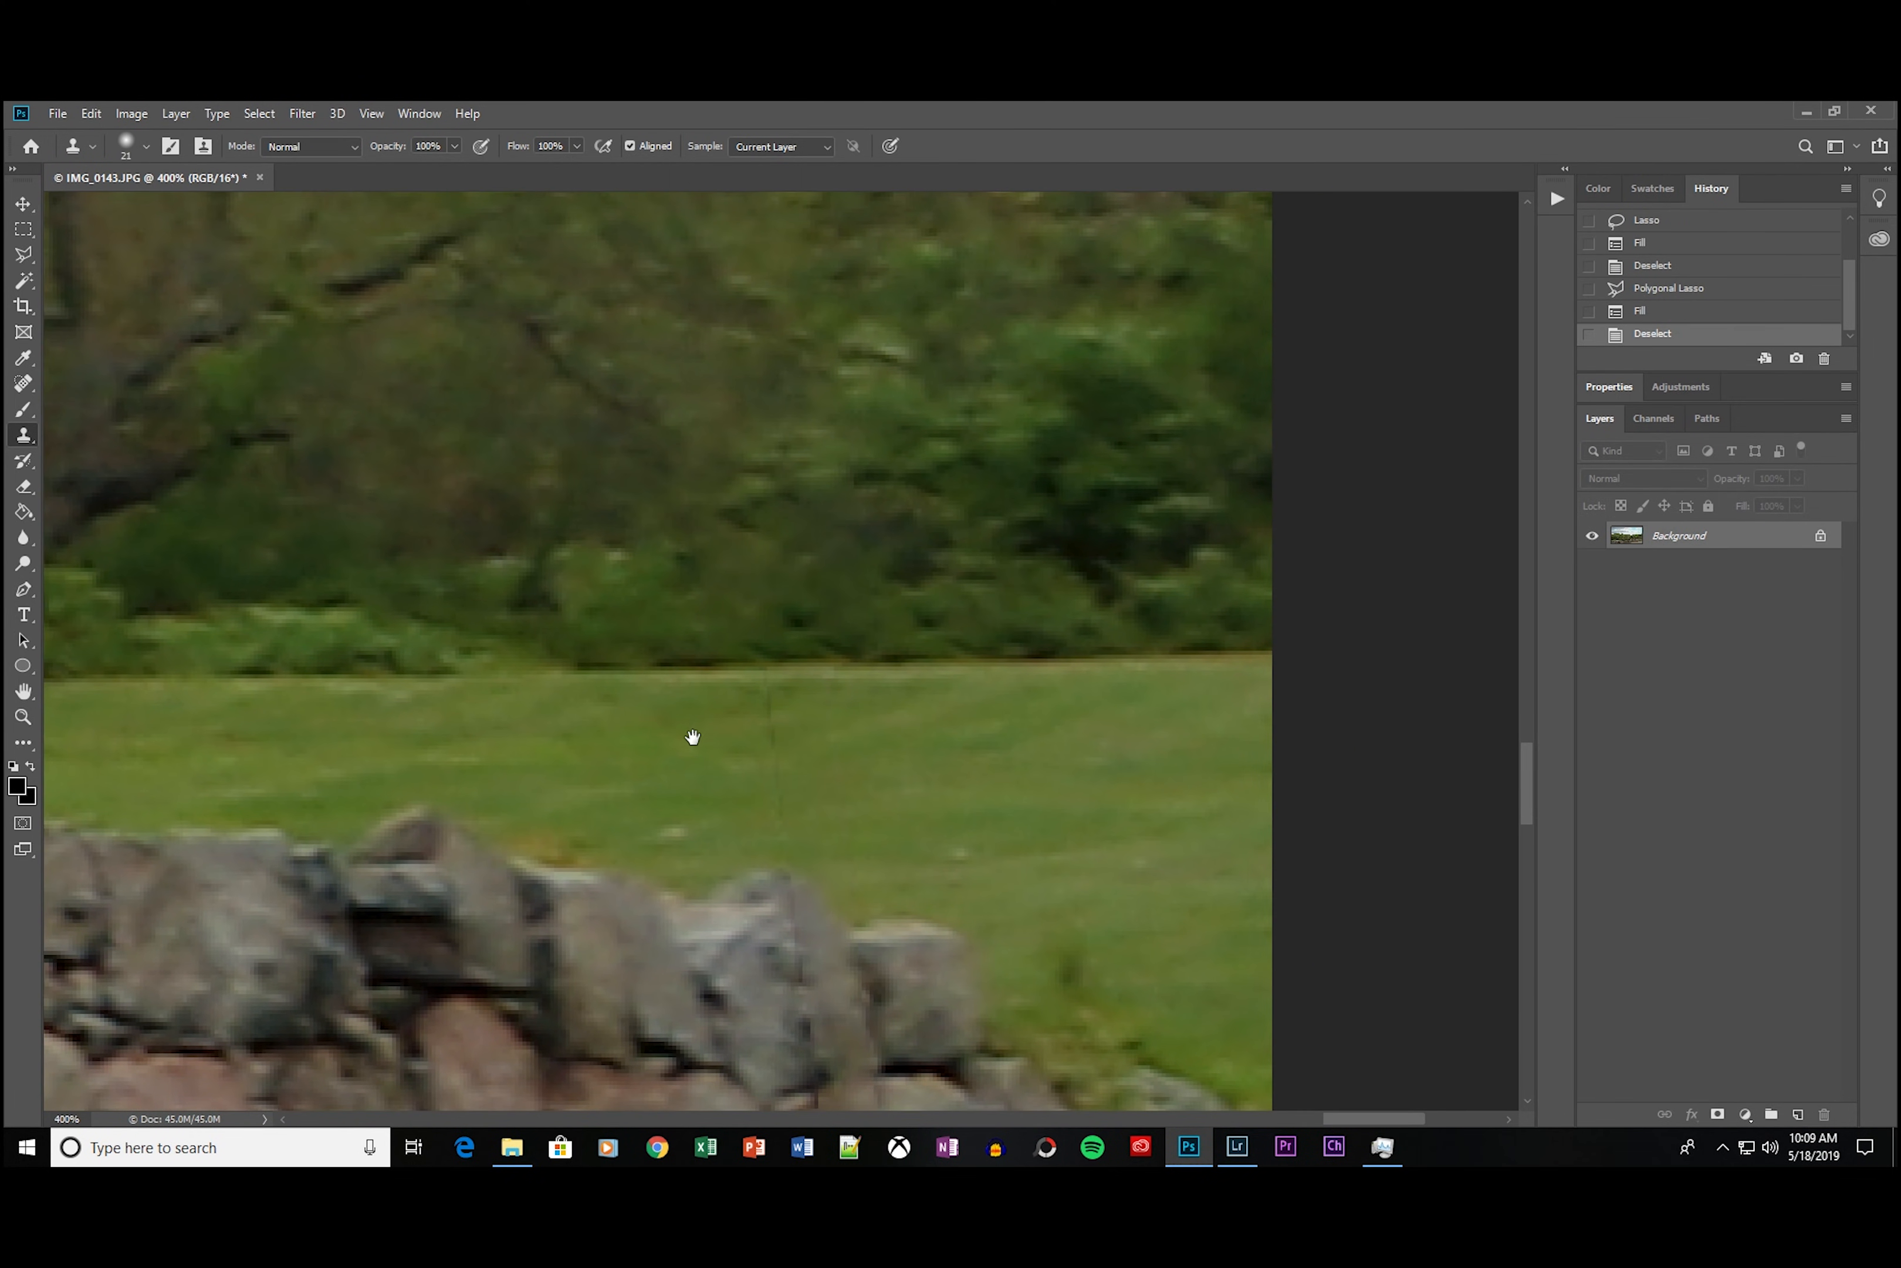
{"action": "left_click", "coordinate": [146, 147]}
{"action": "left_click_drag", "start_coordinate": [130, 211], "coordinate": [122, 211]}
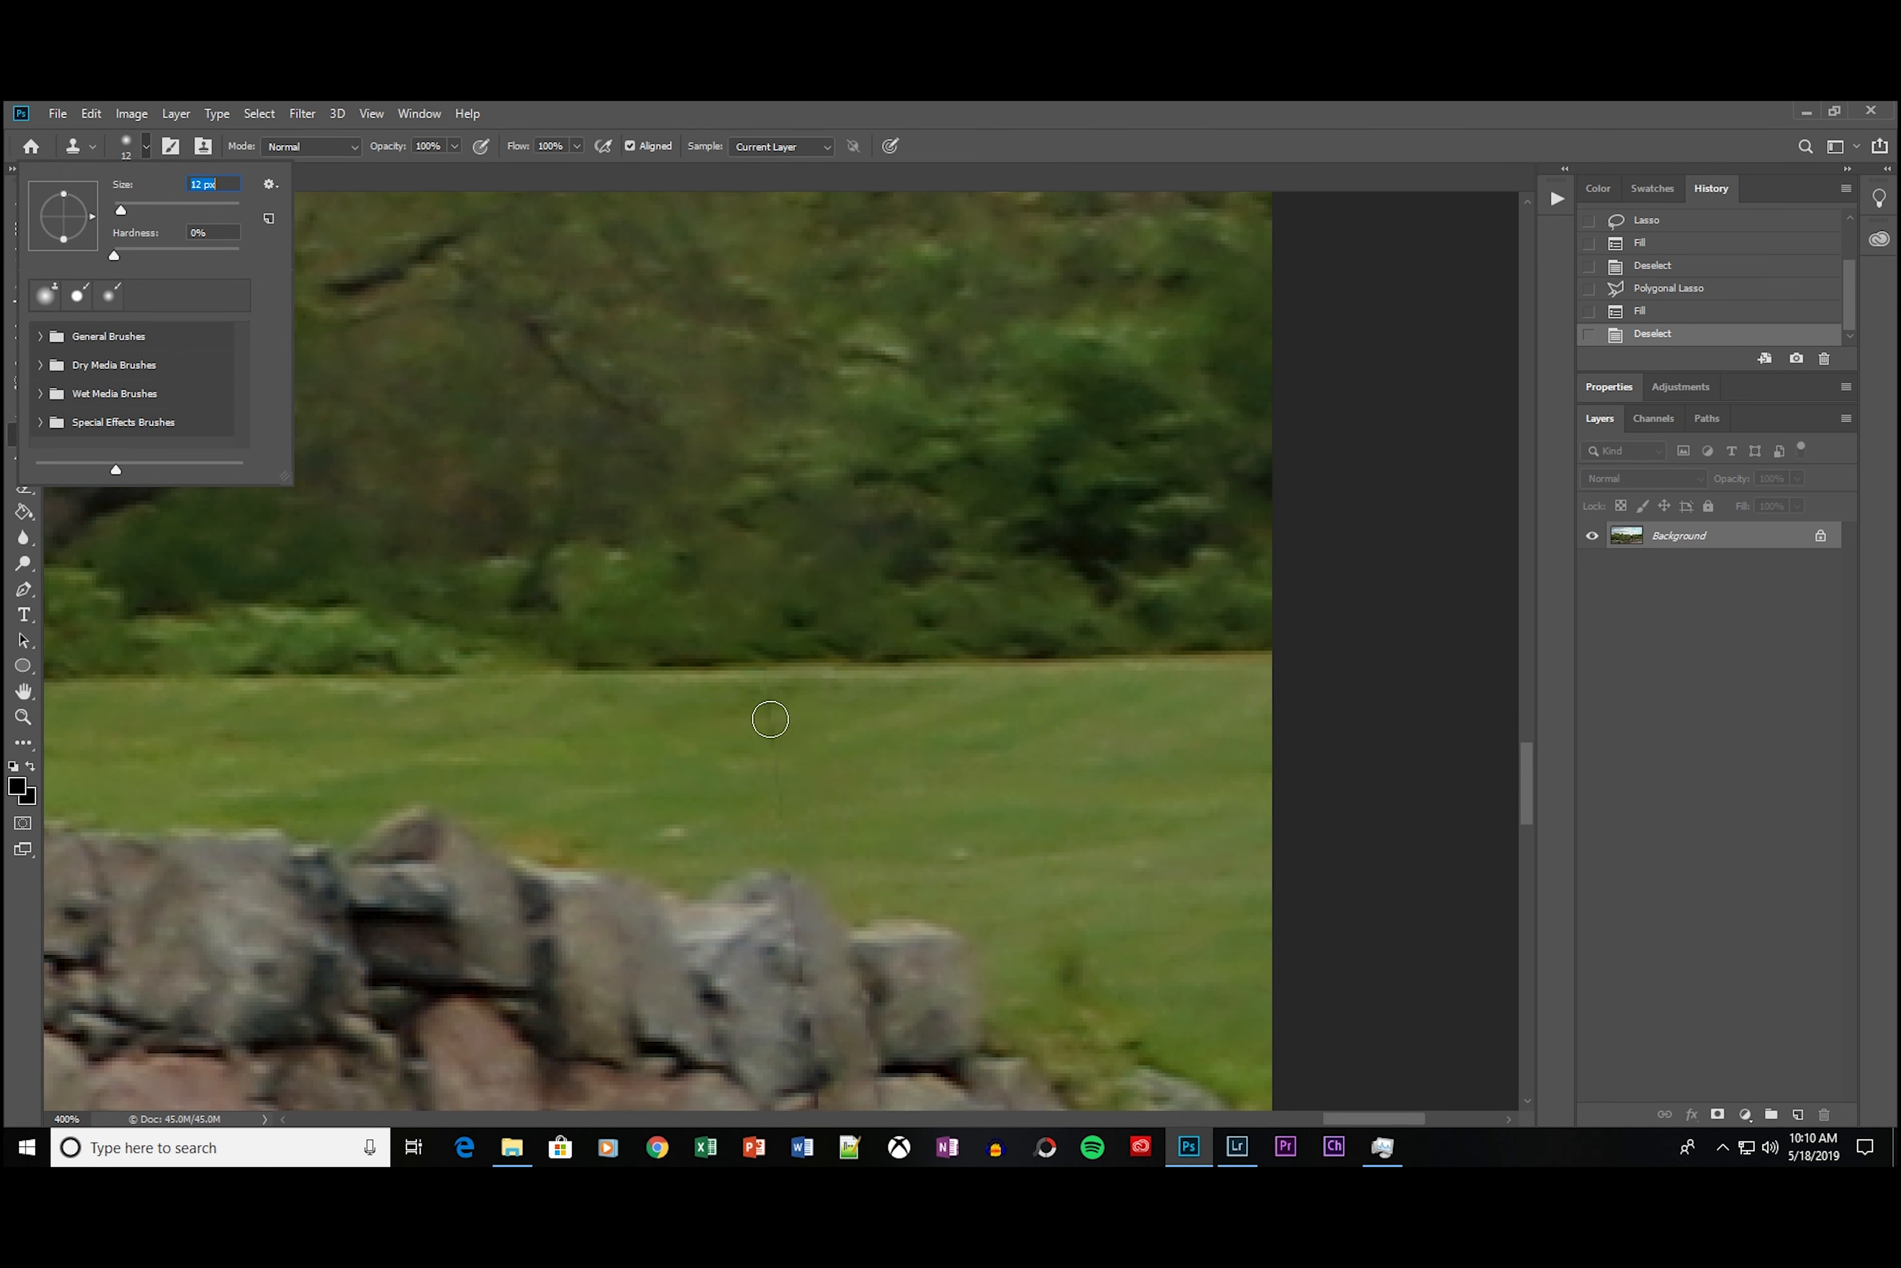
{"action": "left_click", "coordinate": [742, 823], "text": "alt"}
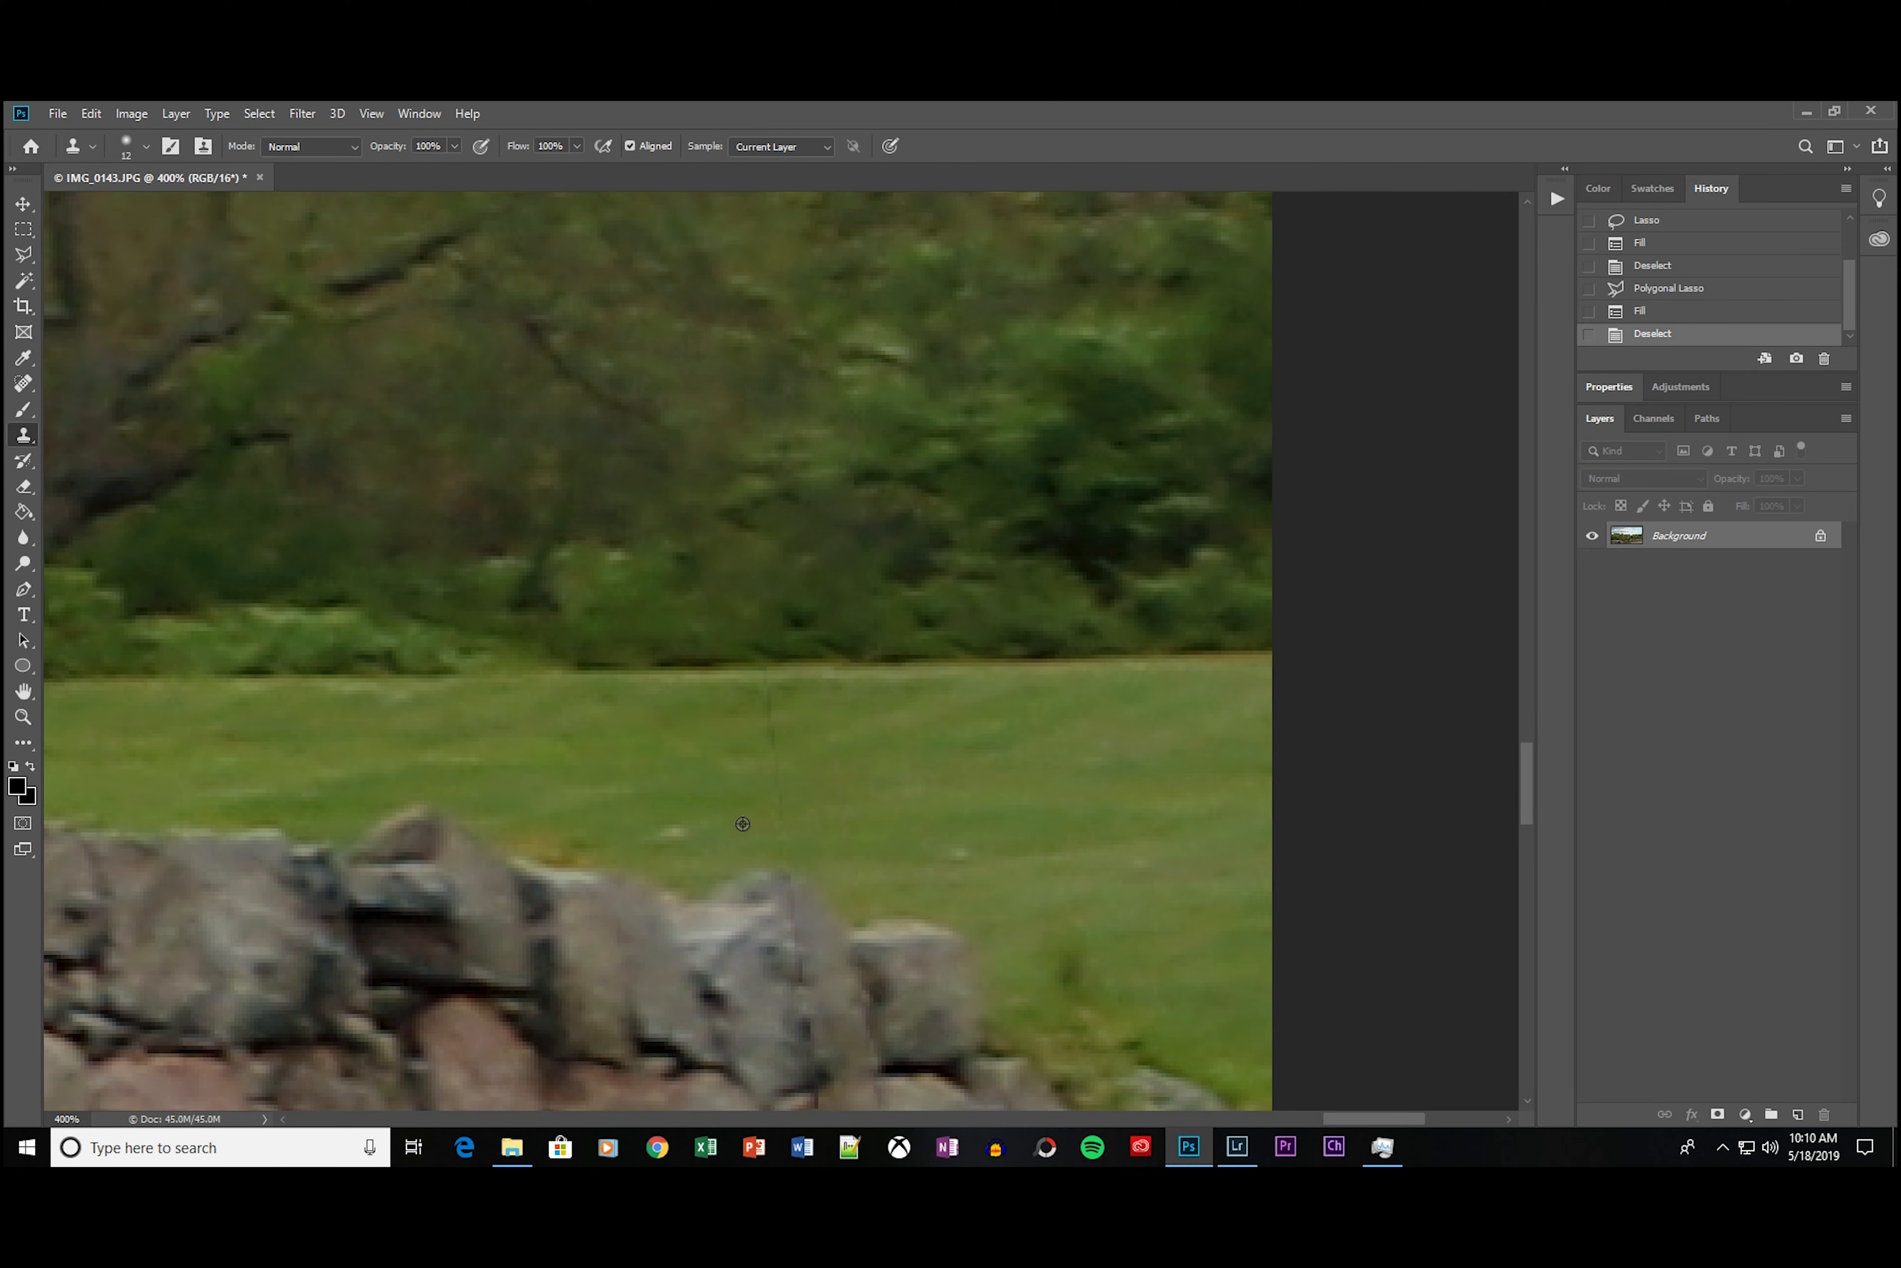
{"action": "left_click", "coordinate": [769, 711]}
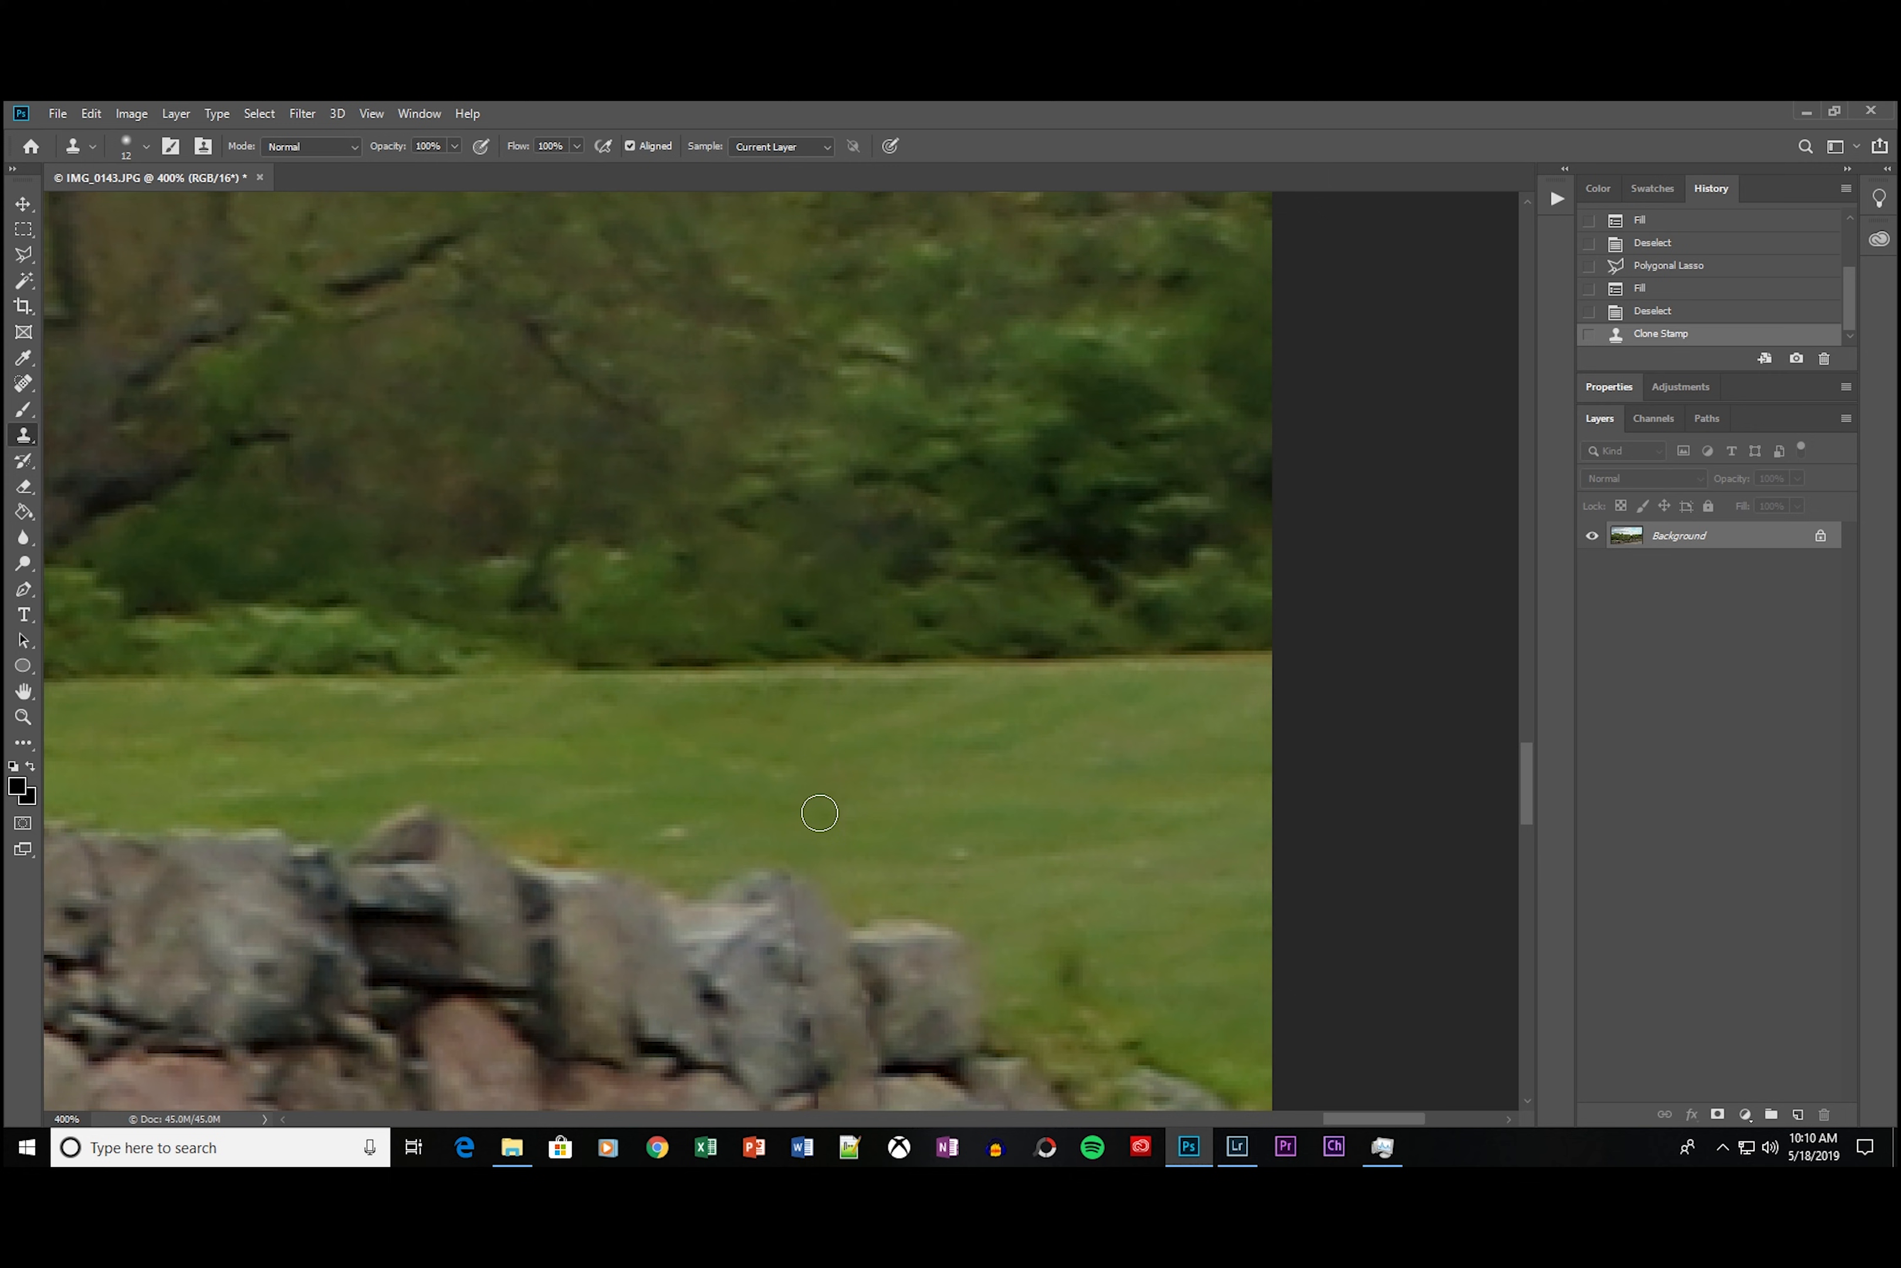
Step: Retouch the post's remaining traces in the stone wall with the Clone Stamp, using adjacent stone and joint texture
{"action": "left_click_drag", "start_coordinate": [853, 832], "coordinate": [726, 297]}
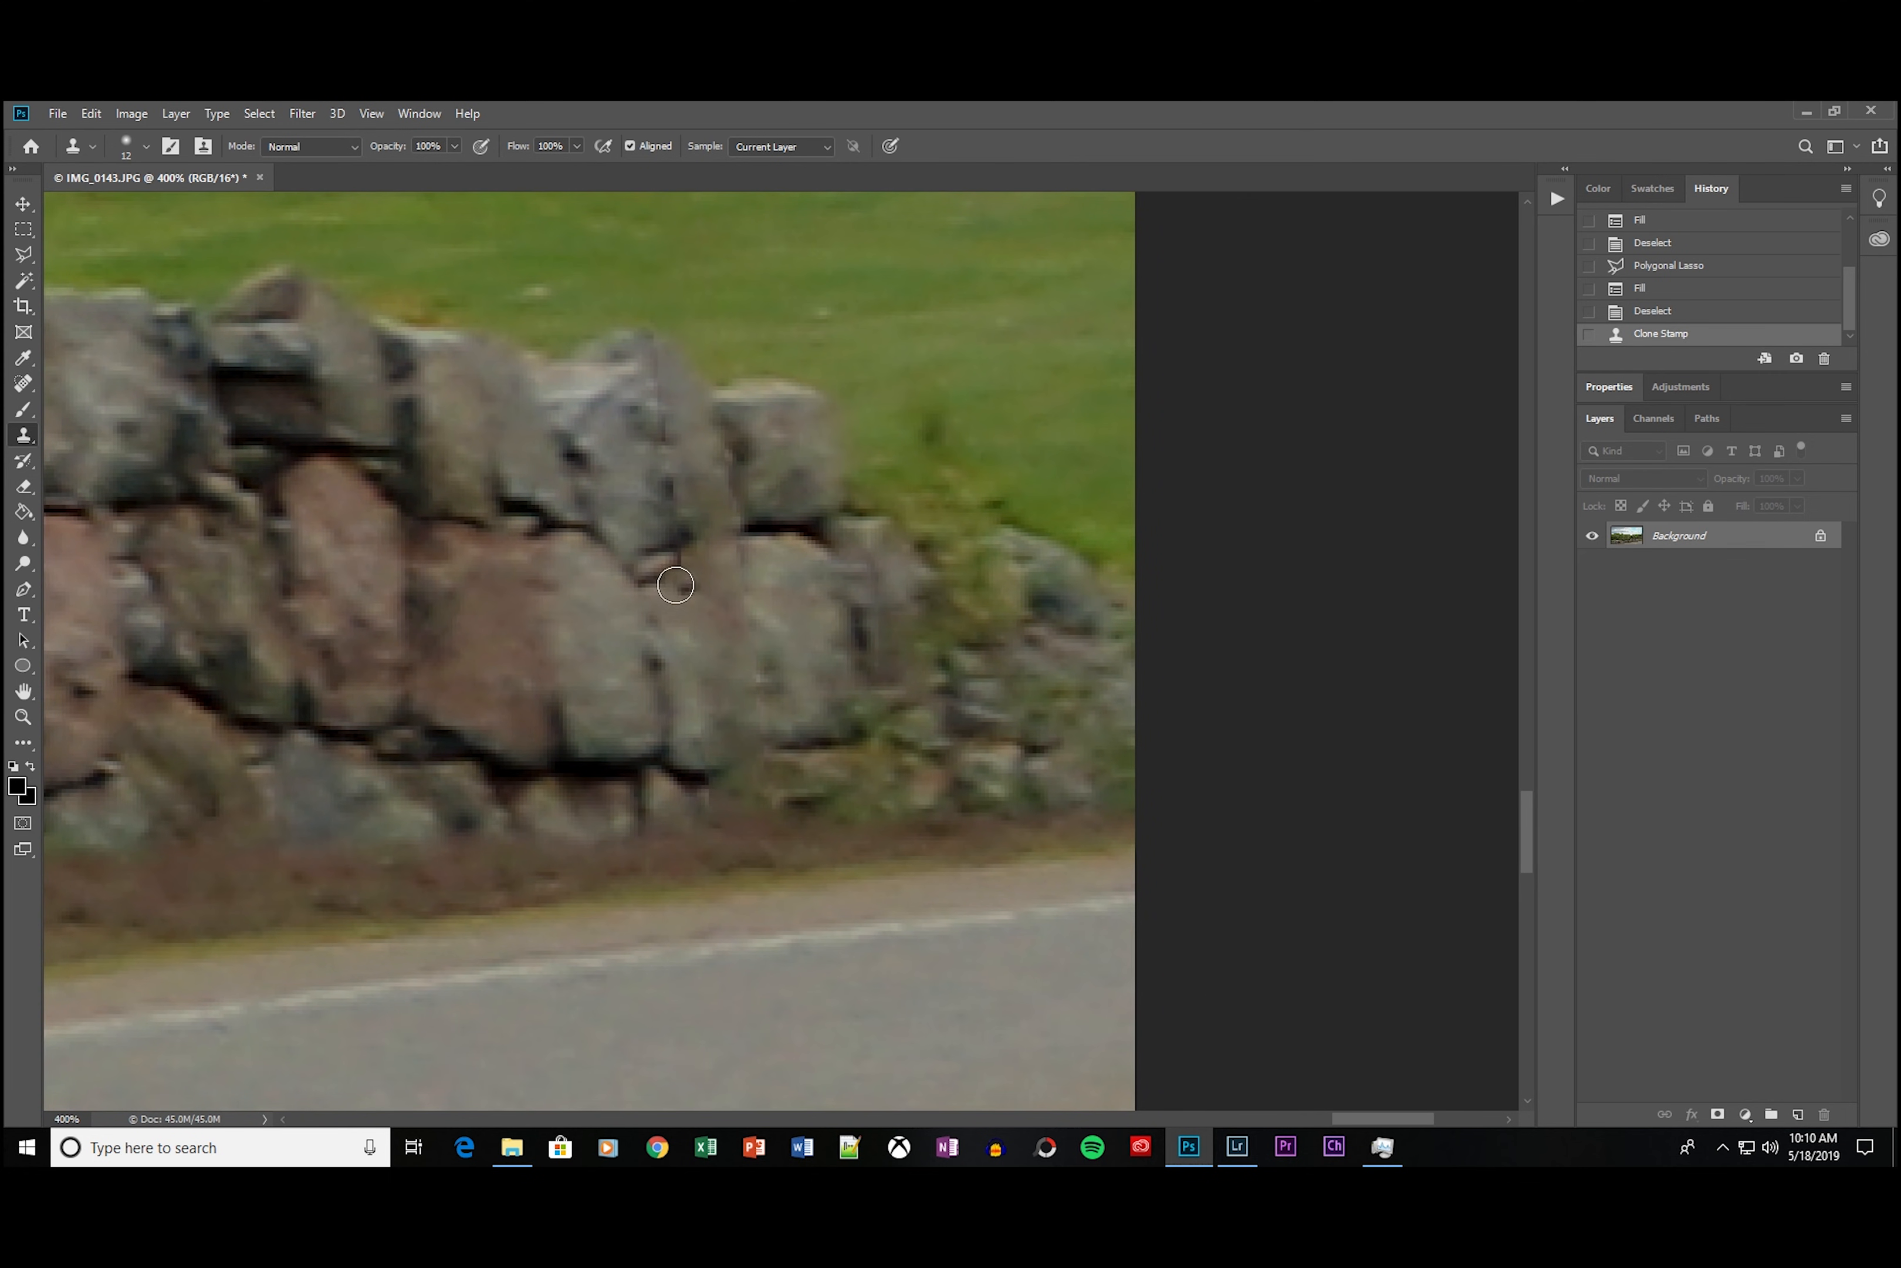
{"action": "left_click_drag", "start_coordinate": [638, 568], "coordinate": [623, 574]}
{"action": "left_click", "coordinate": [768, 530], "text": "alt"}
{"action": "left_click", "coordinate": [739, 534]}
{"action": "left_click", "coordinate": [702, 542]}
{"action": "left_click_drag", "start_coordinate": [702, 542], "coordinate": [692, 543]}
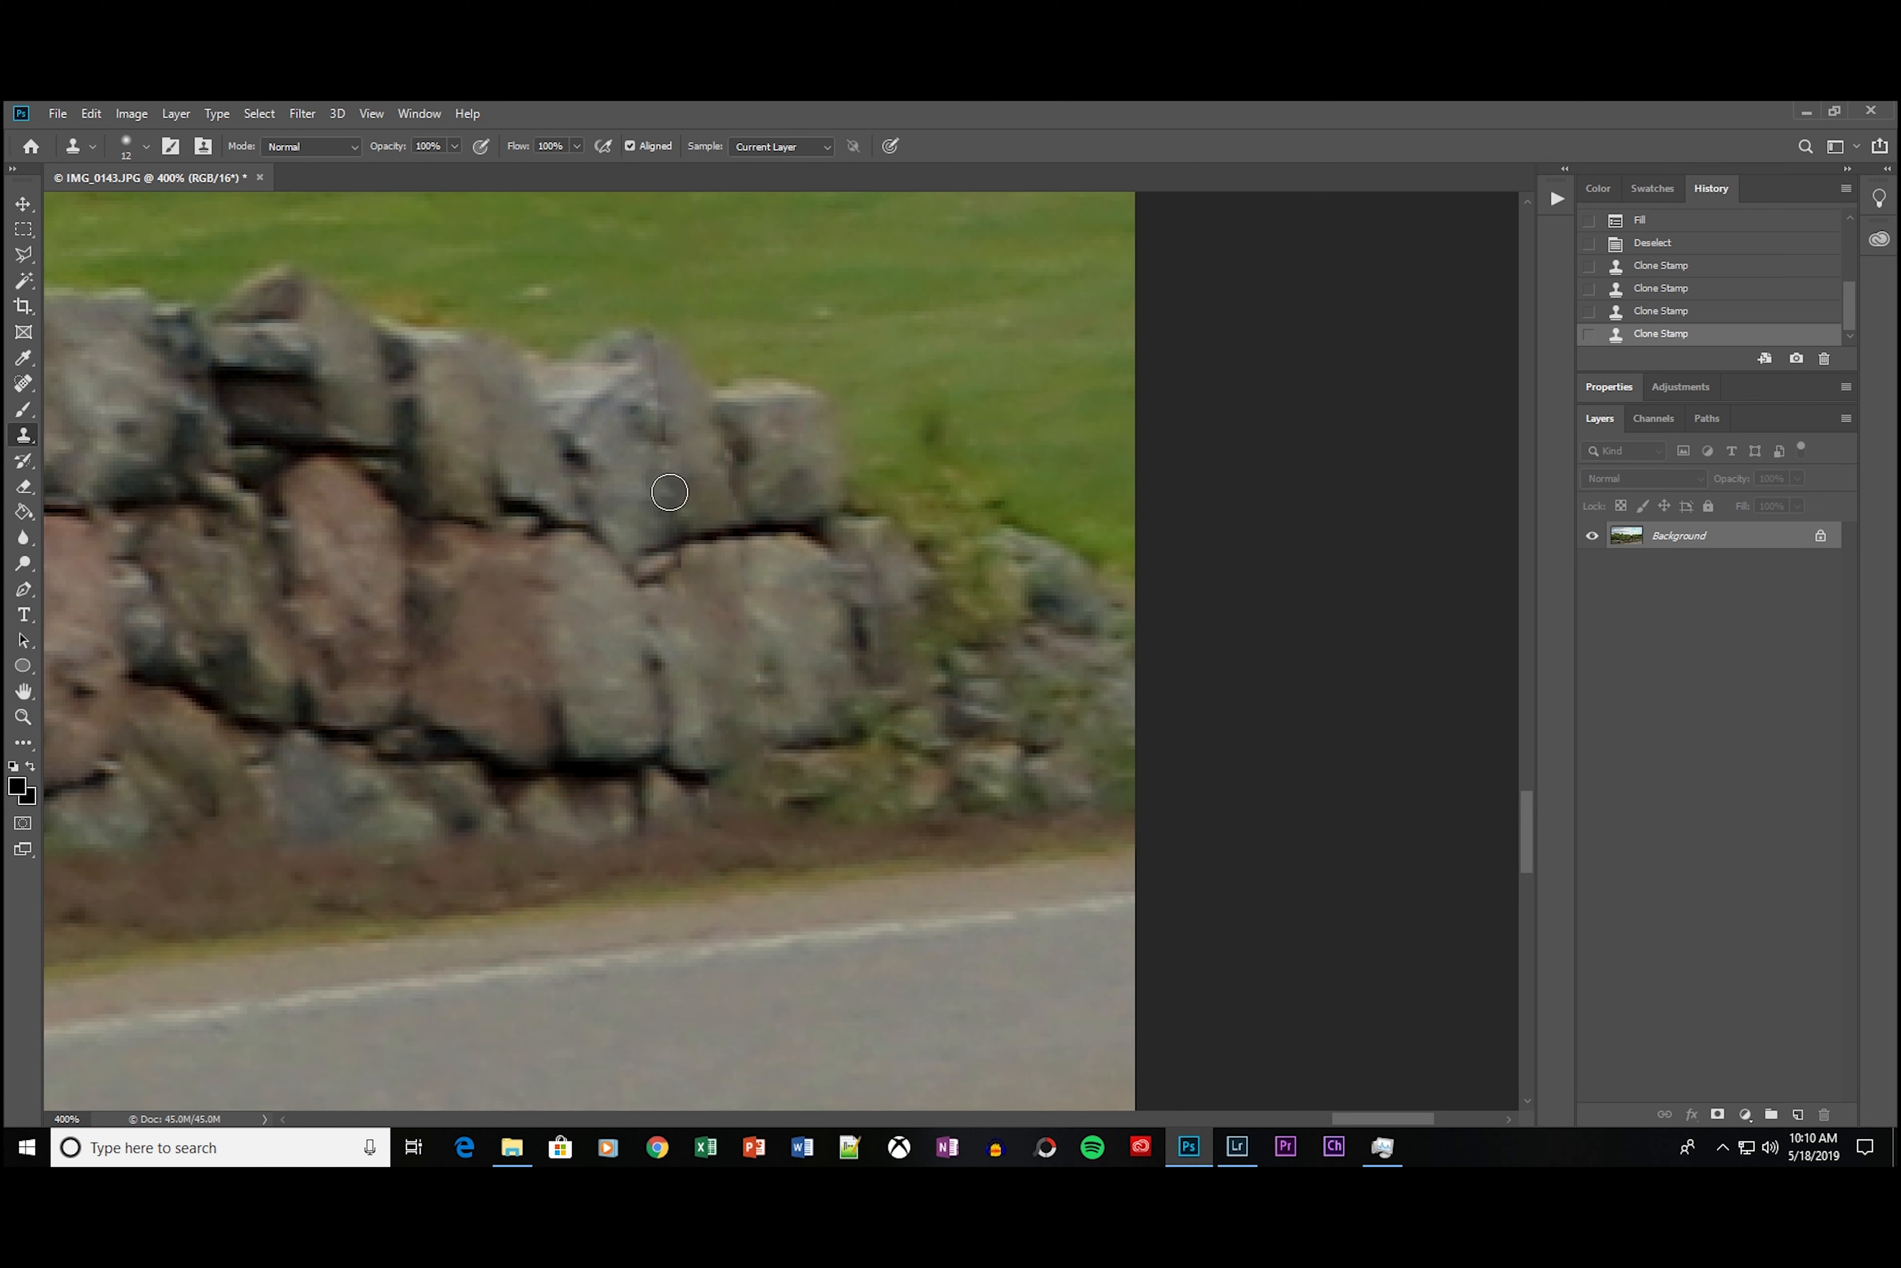
{"action": "left_click_drag", "start_coordinate": [669, 492], "coordinate": [664, 491]}
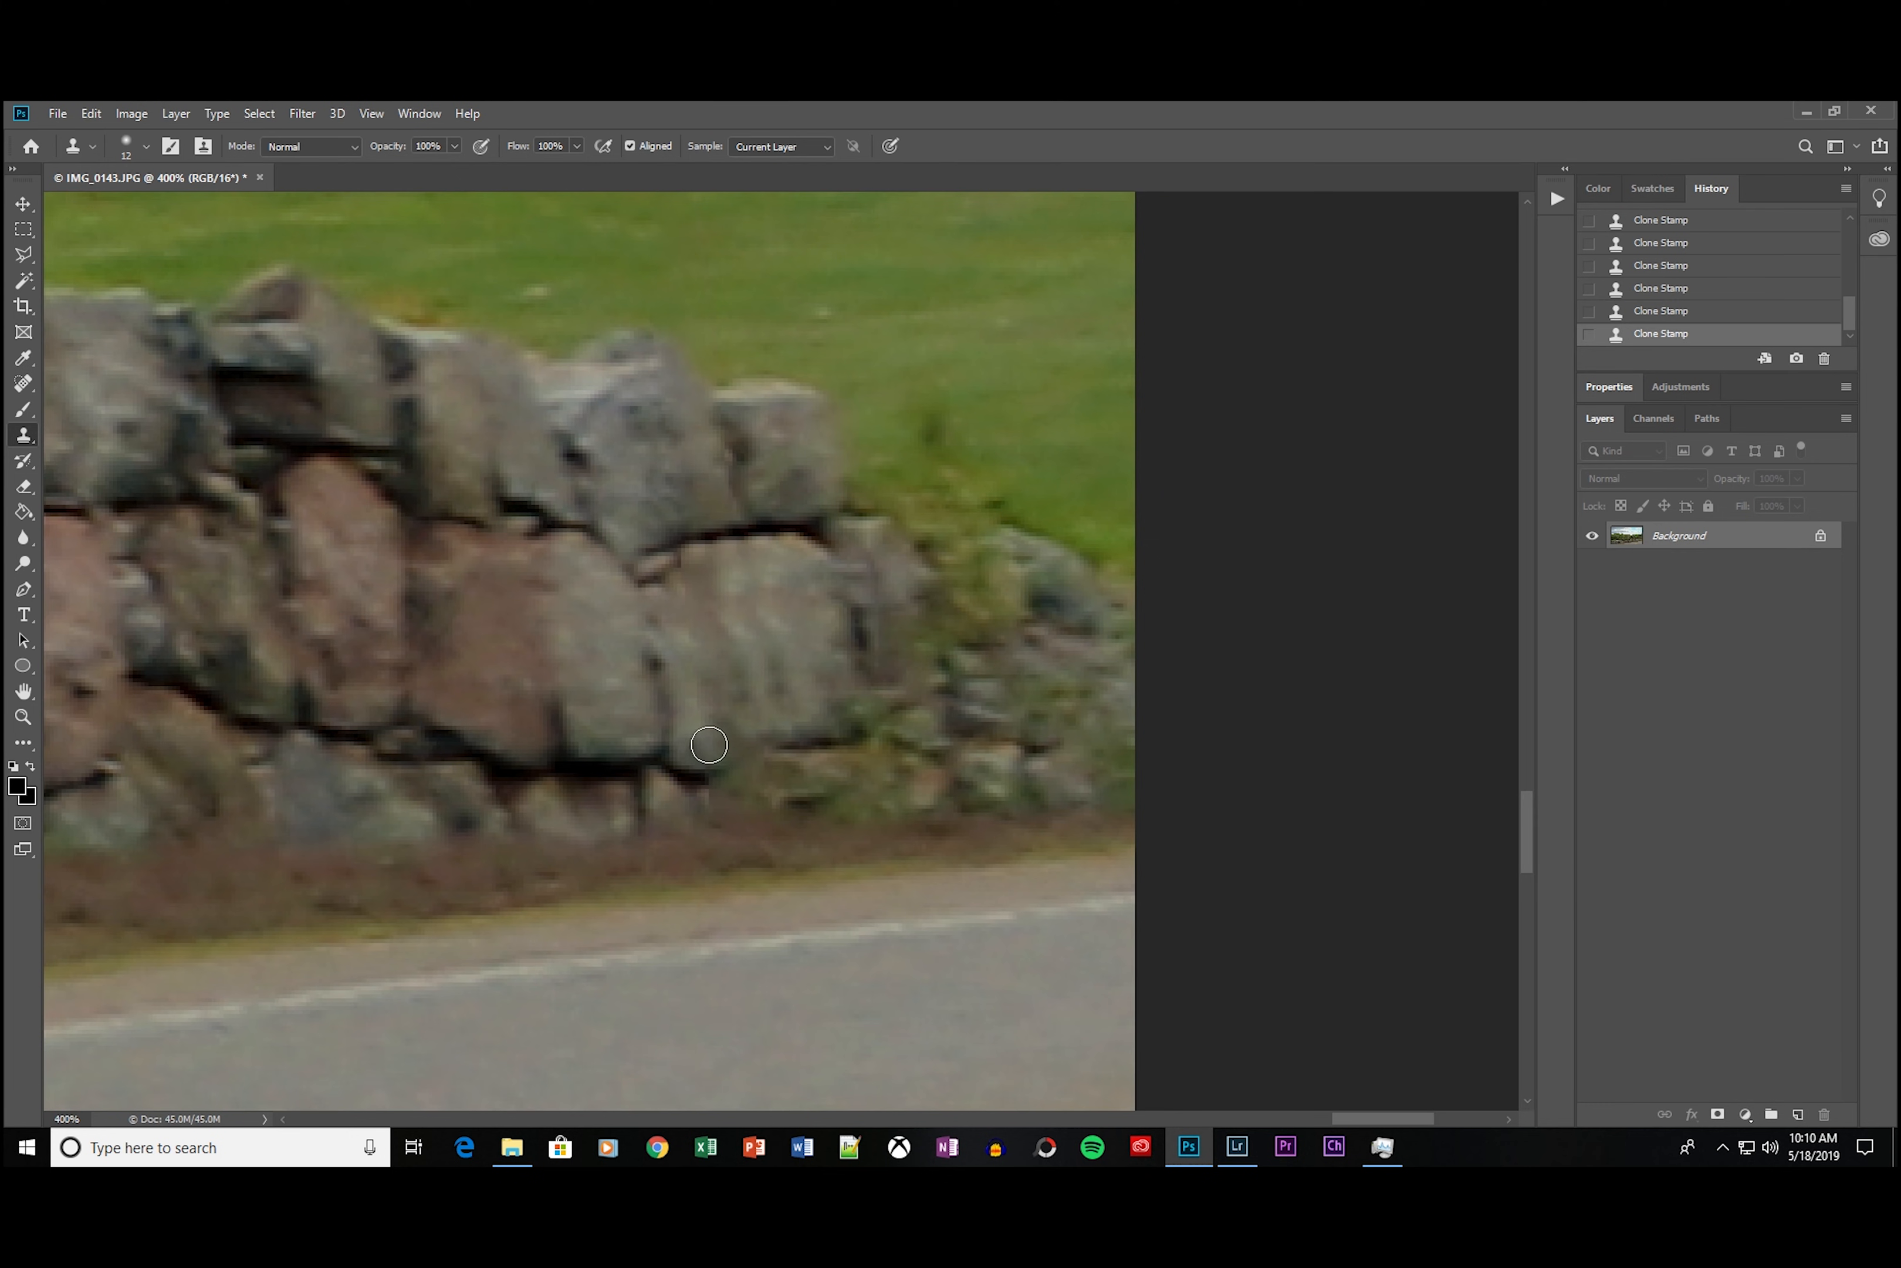
{"action": "left_click_drag", "start_coordinate": [709, 744], "coordinate": [683, 574]}
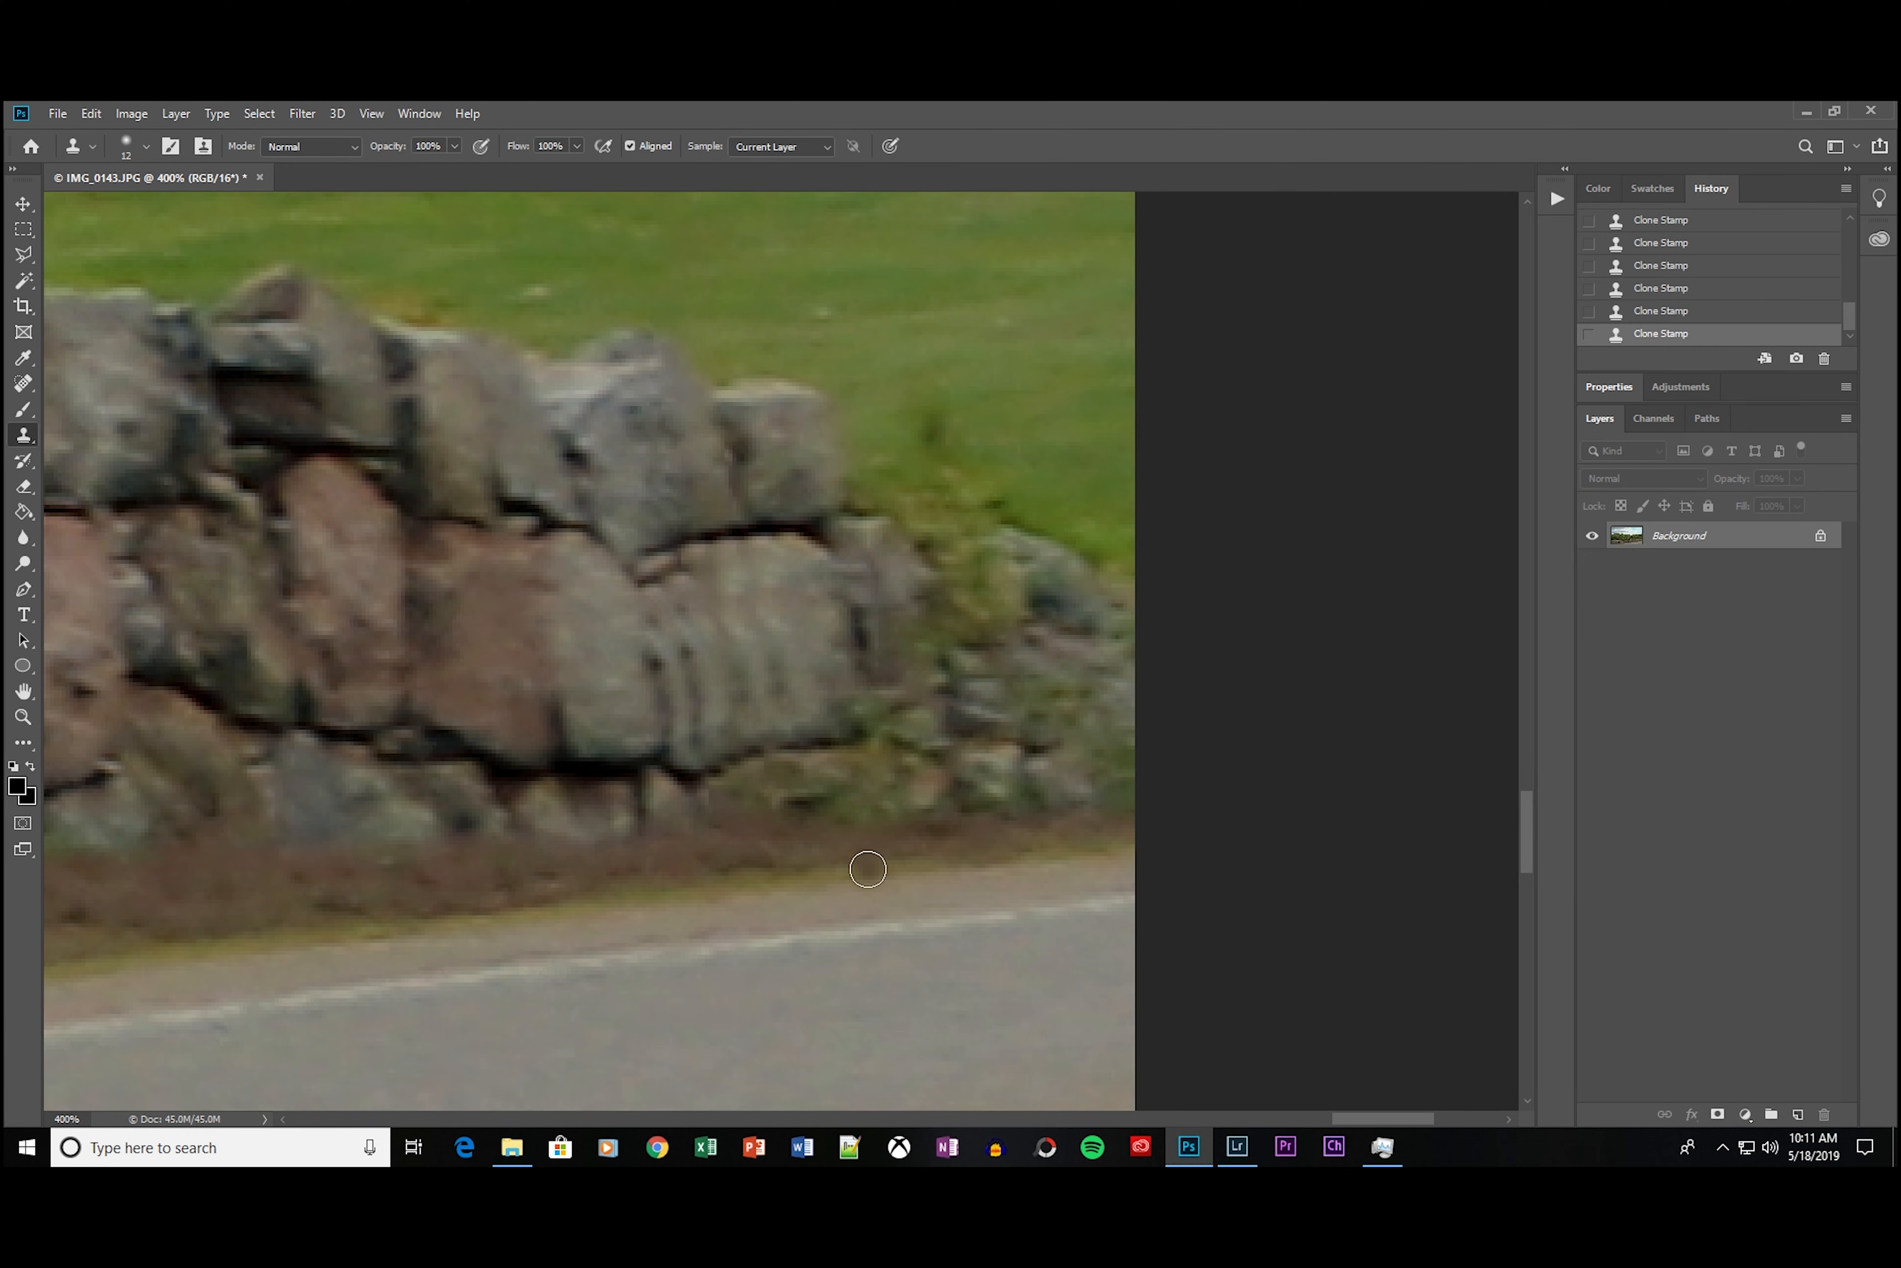
Step: Check the whole retouched photo and save it
{"action": "key", "text": "ctrl+minus"}
{"action": "key", "text": "ctrl+minus"}
{"action": "key", "text": "ctrl+minus"}
{"action": "key", "text": "ctrl+minus"}
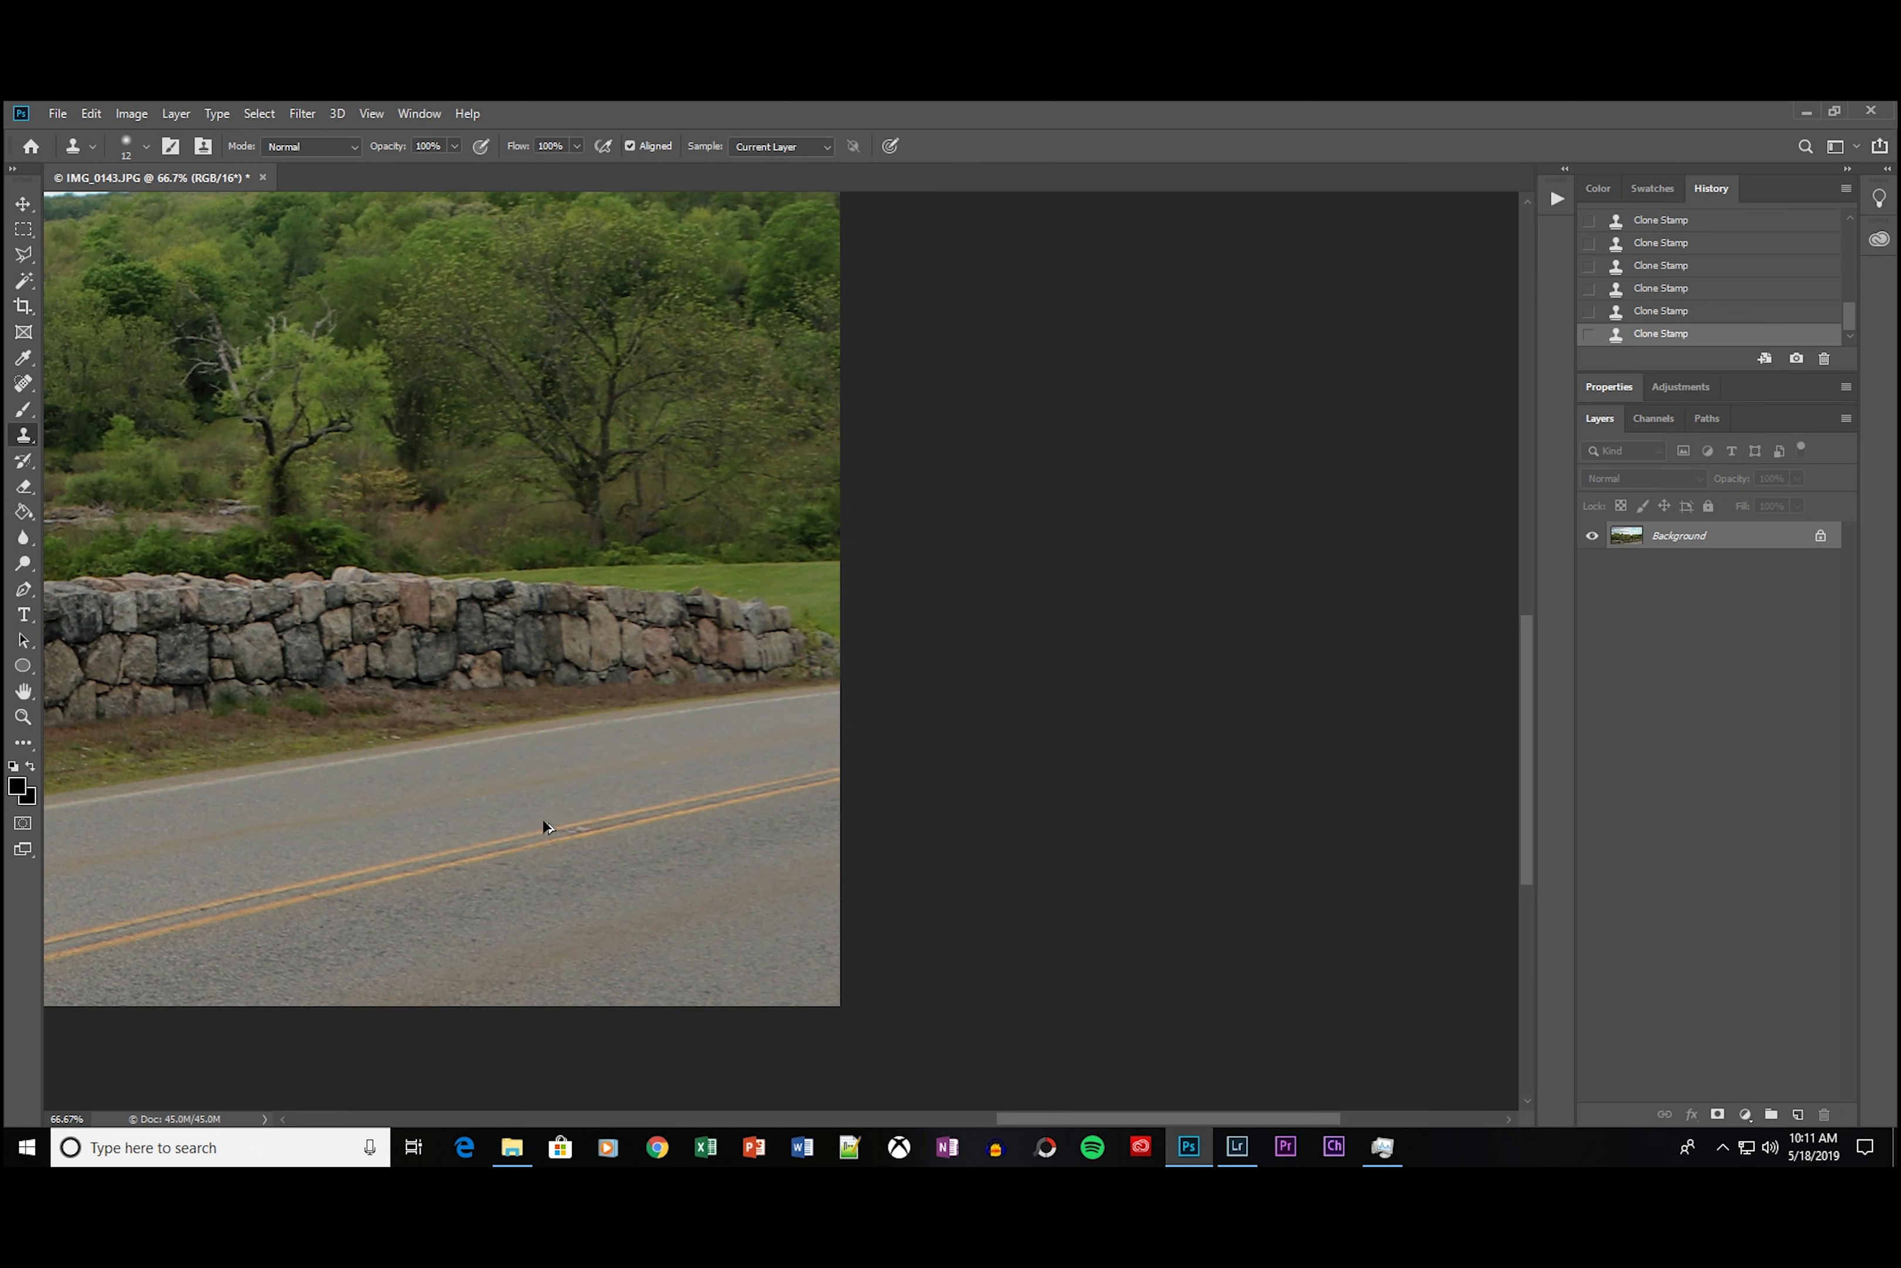
{"action": "key", "text": "ctrl+minus"}
{"action": "left_click_drag", "start_coordinate": [311, 564], "coordinate": [1114, 671]}
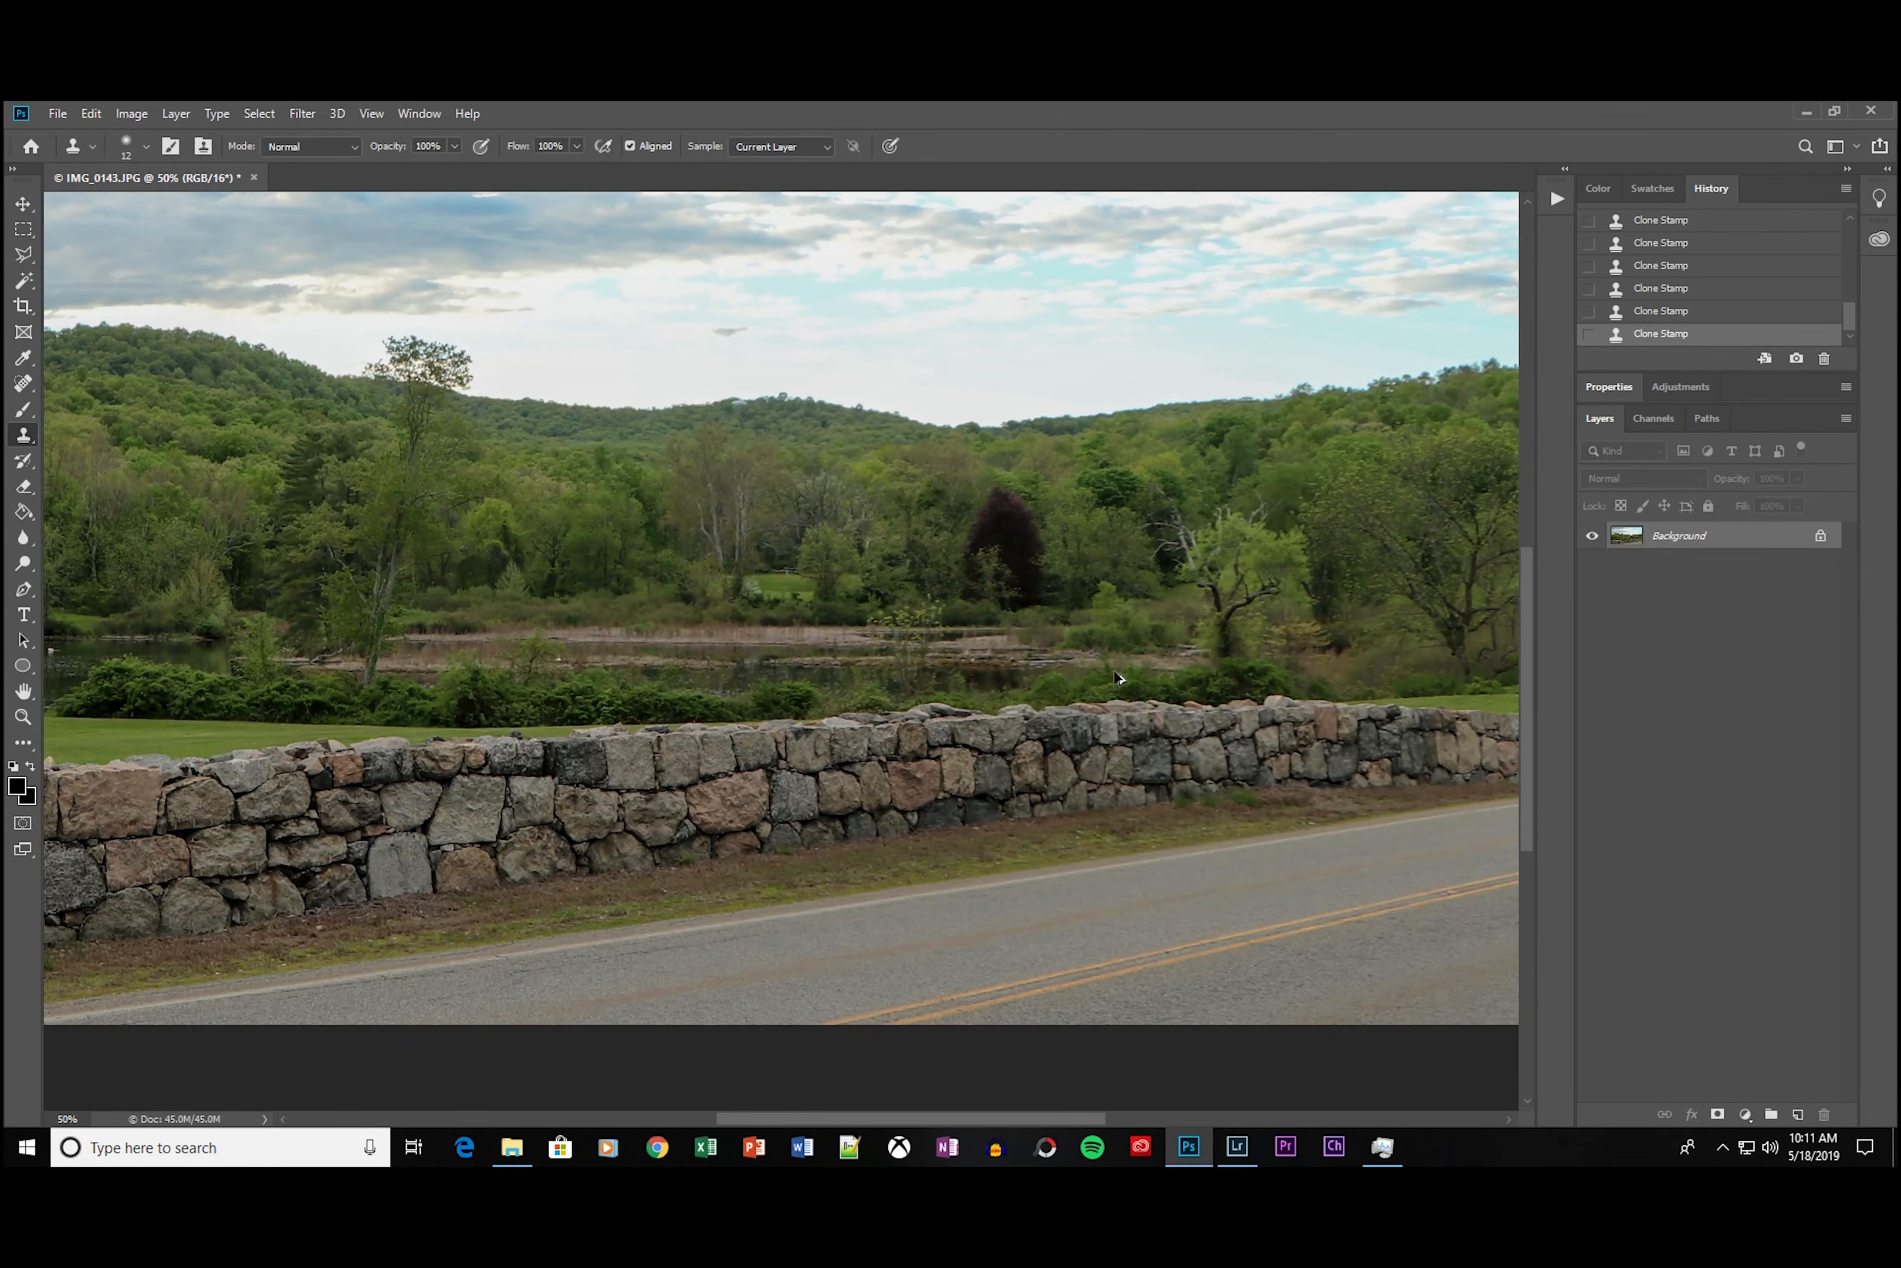
{"action": "key", "text": "ctrl+minus"}
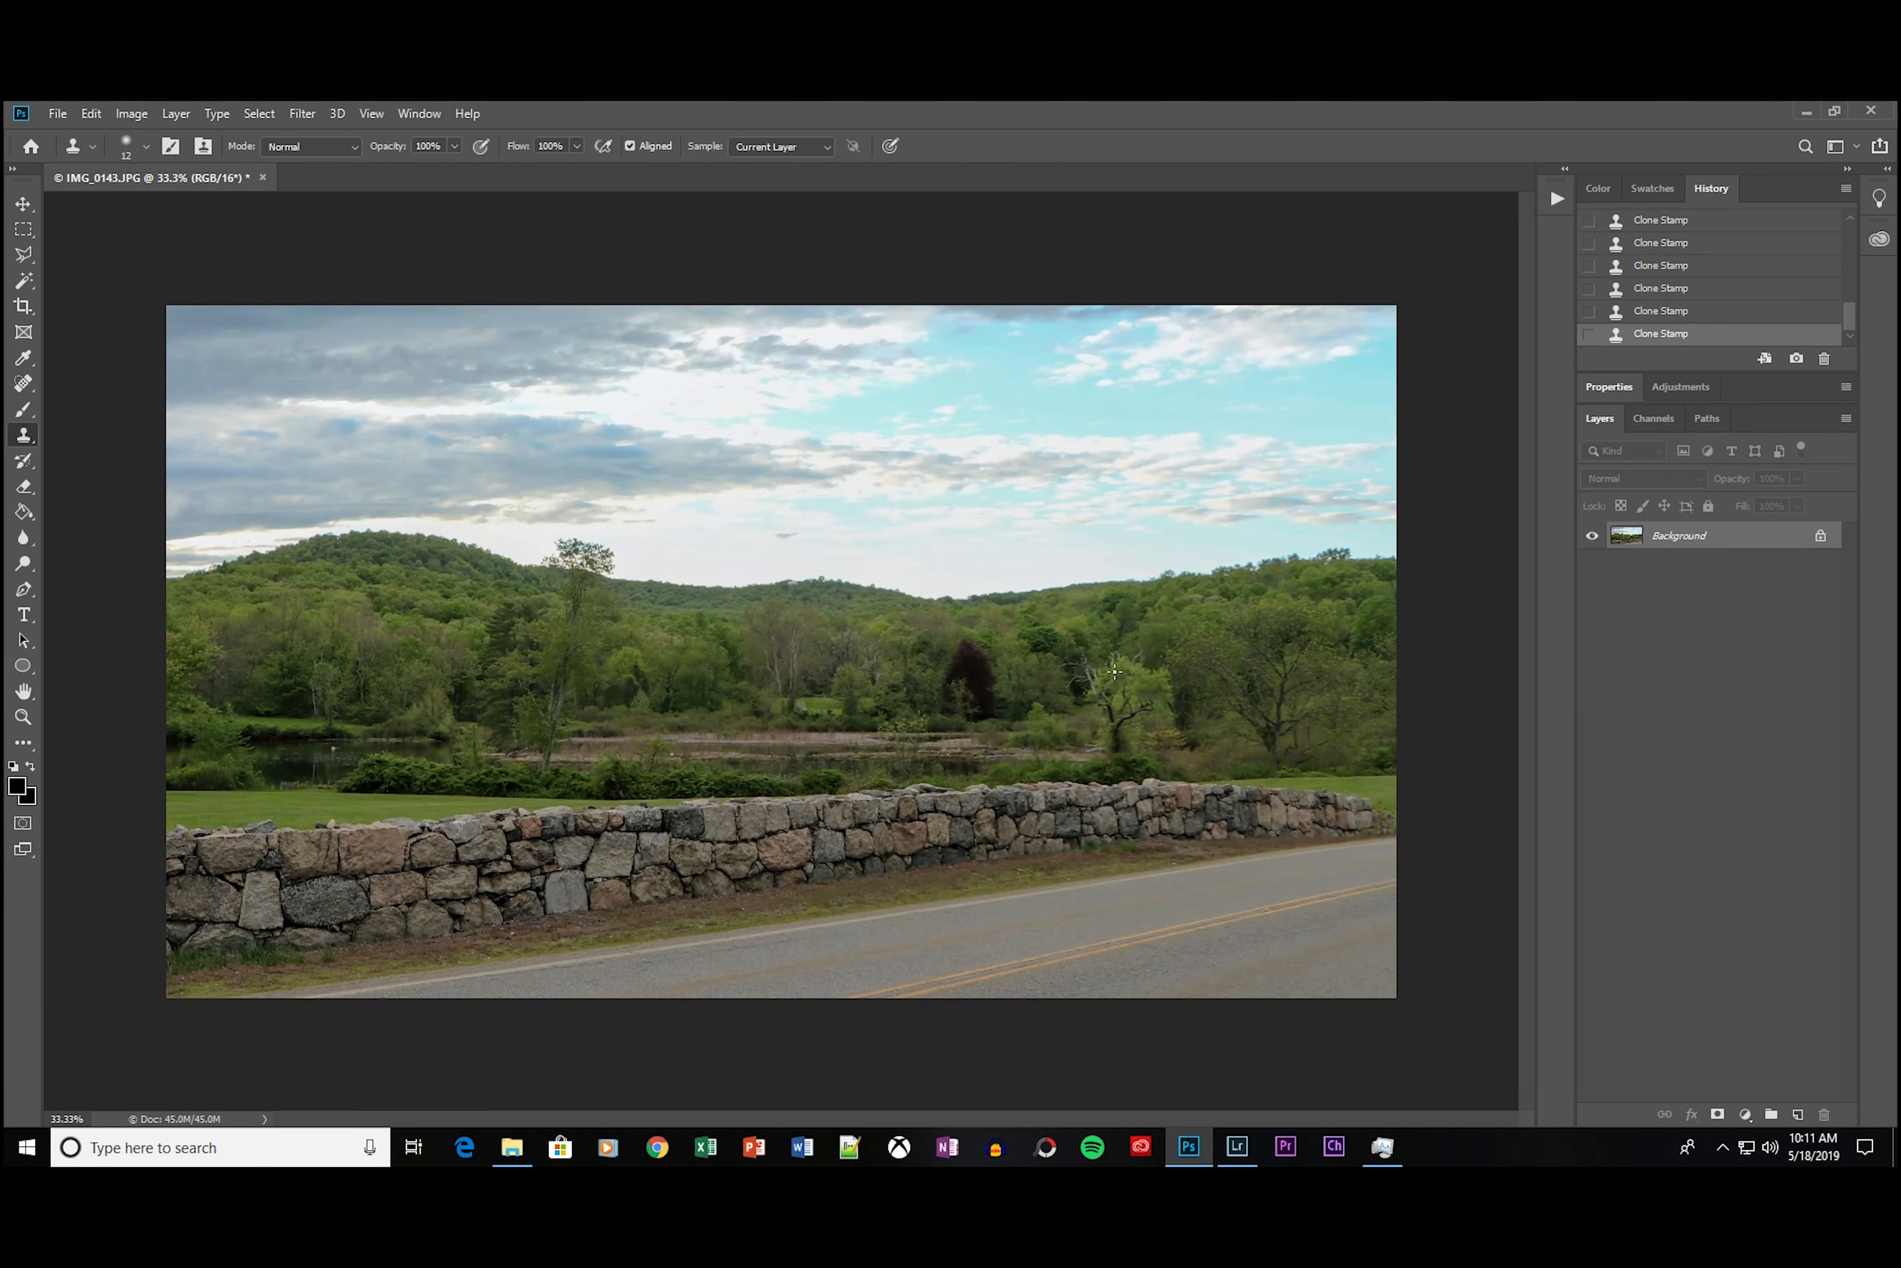
{"action": "key", "text": "ctrl+s"}
Step: Switch to Lightroom Classic, review IMG_0143-Edit.tif in full-screen view, and return to the Develop view
{"action": "mouse_move", "coordinate": [1242, 1149]}
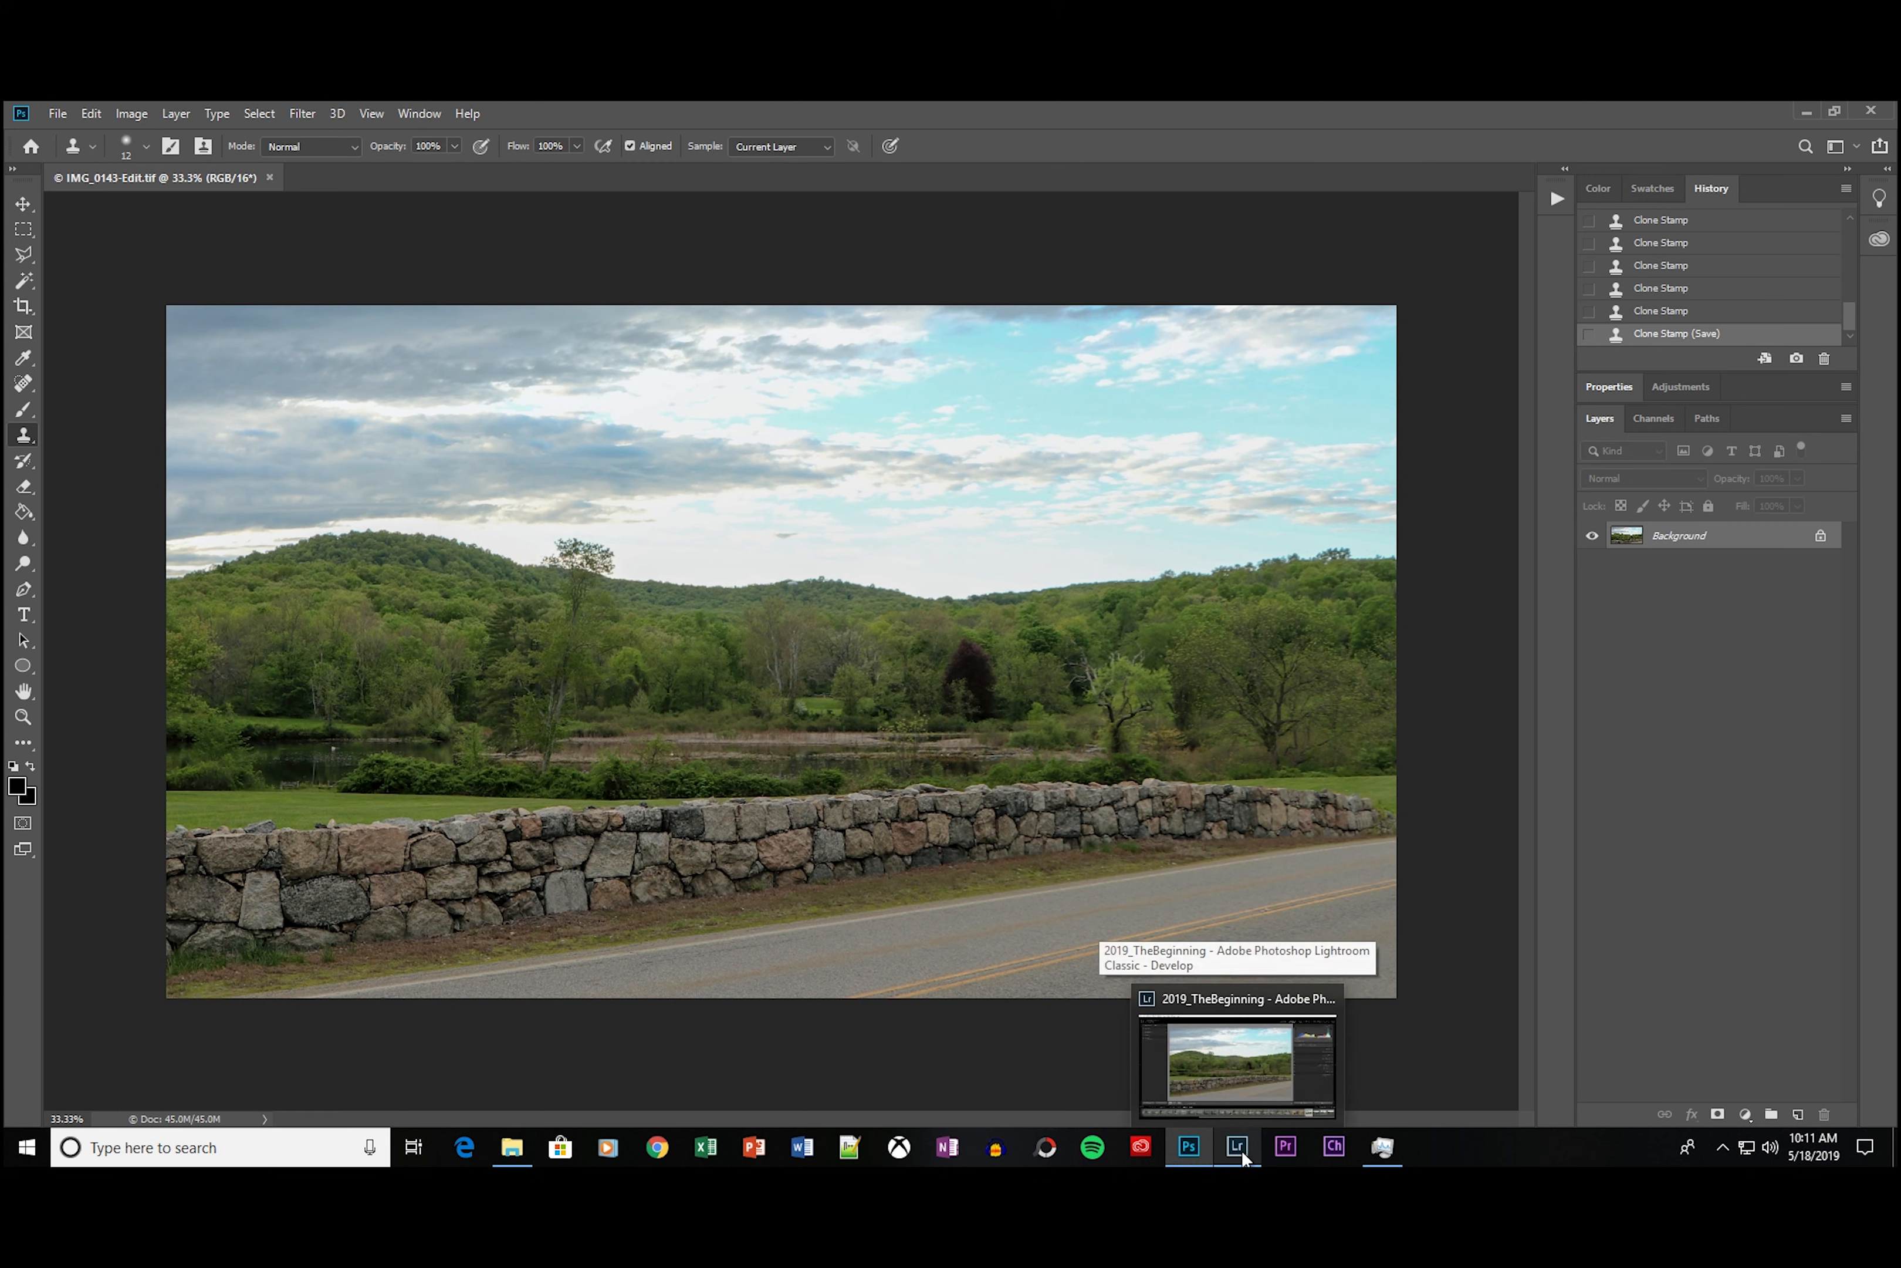
{"action": "left_click", "coordinate": [1242, 1149]}
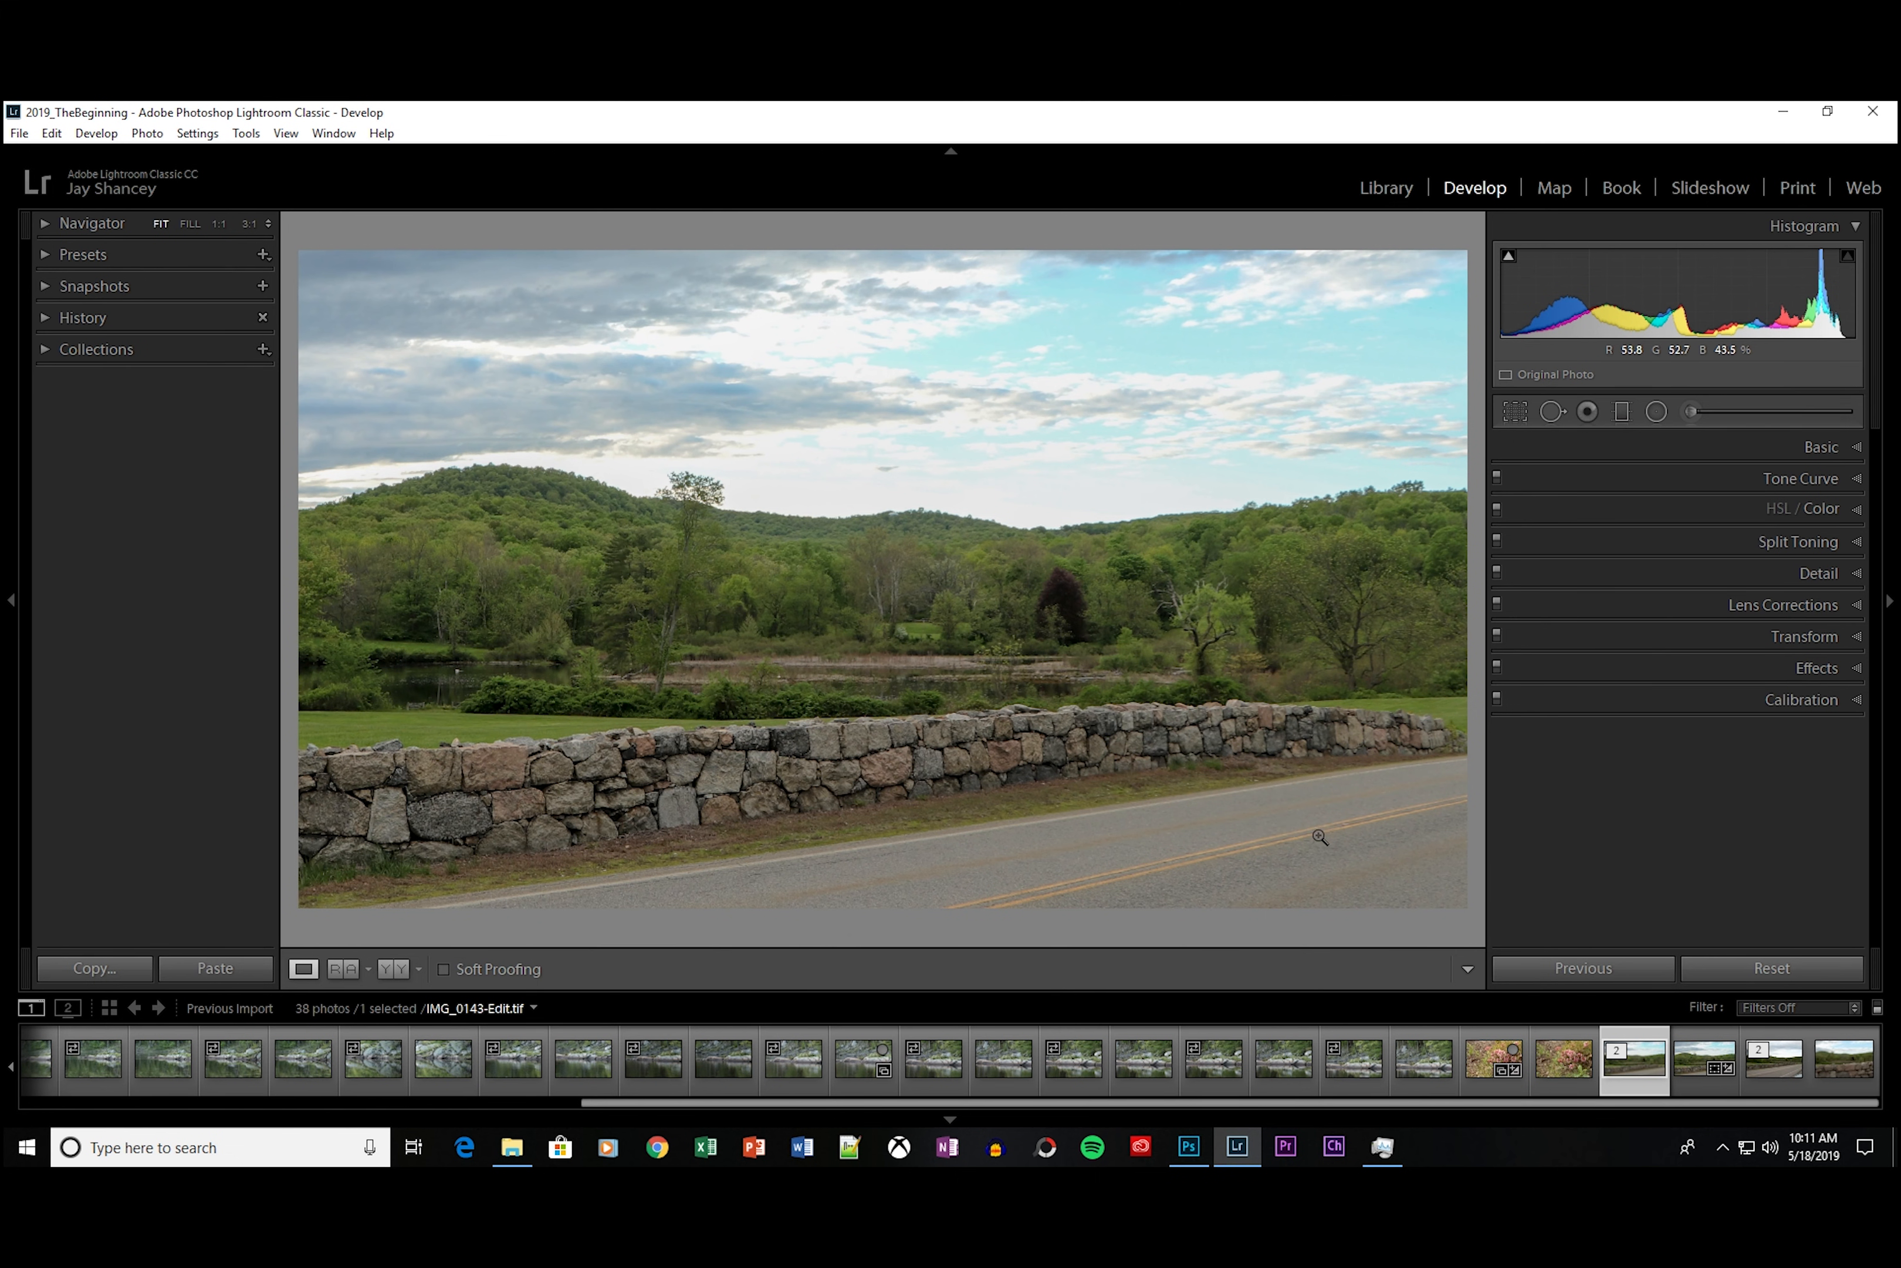
{"action": "key", "text": "f"}
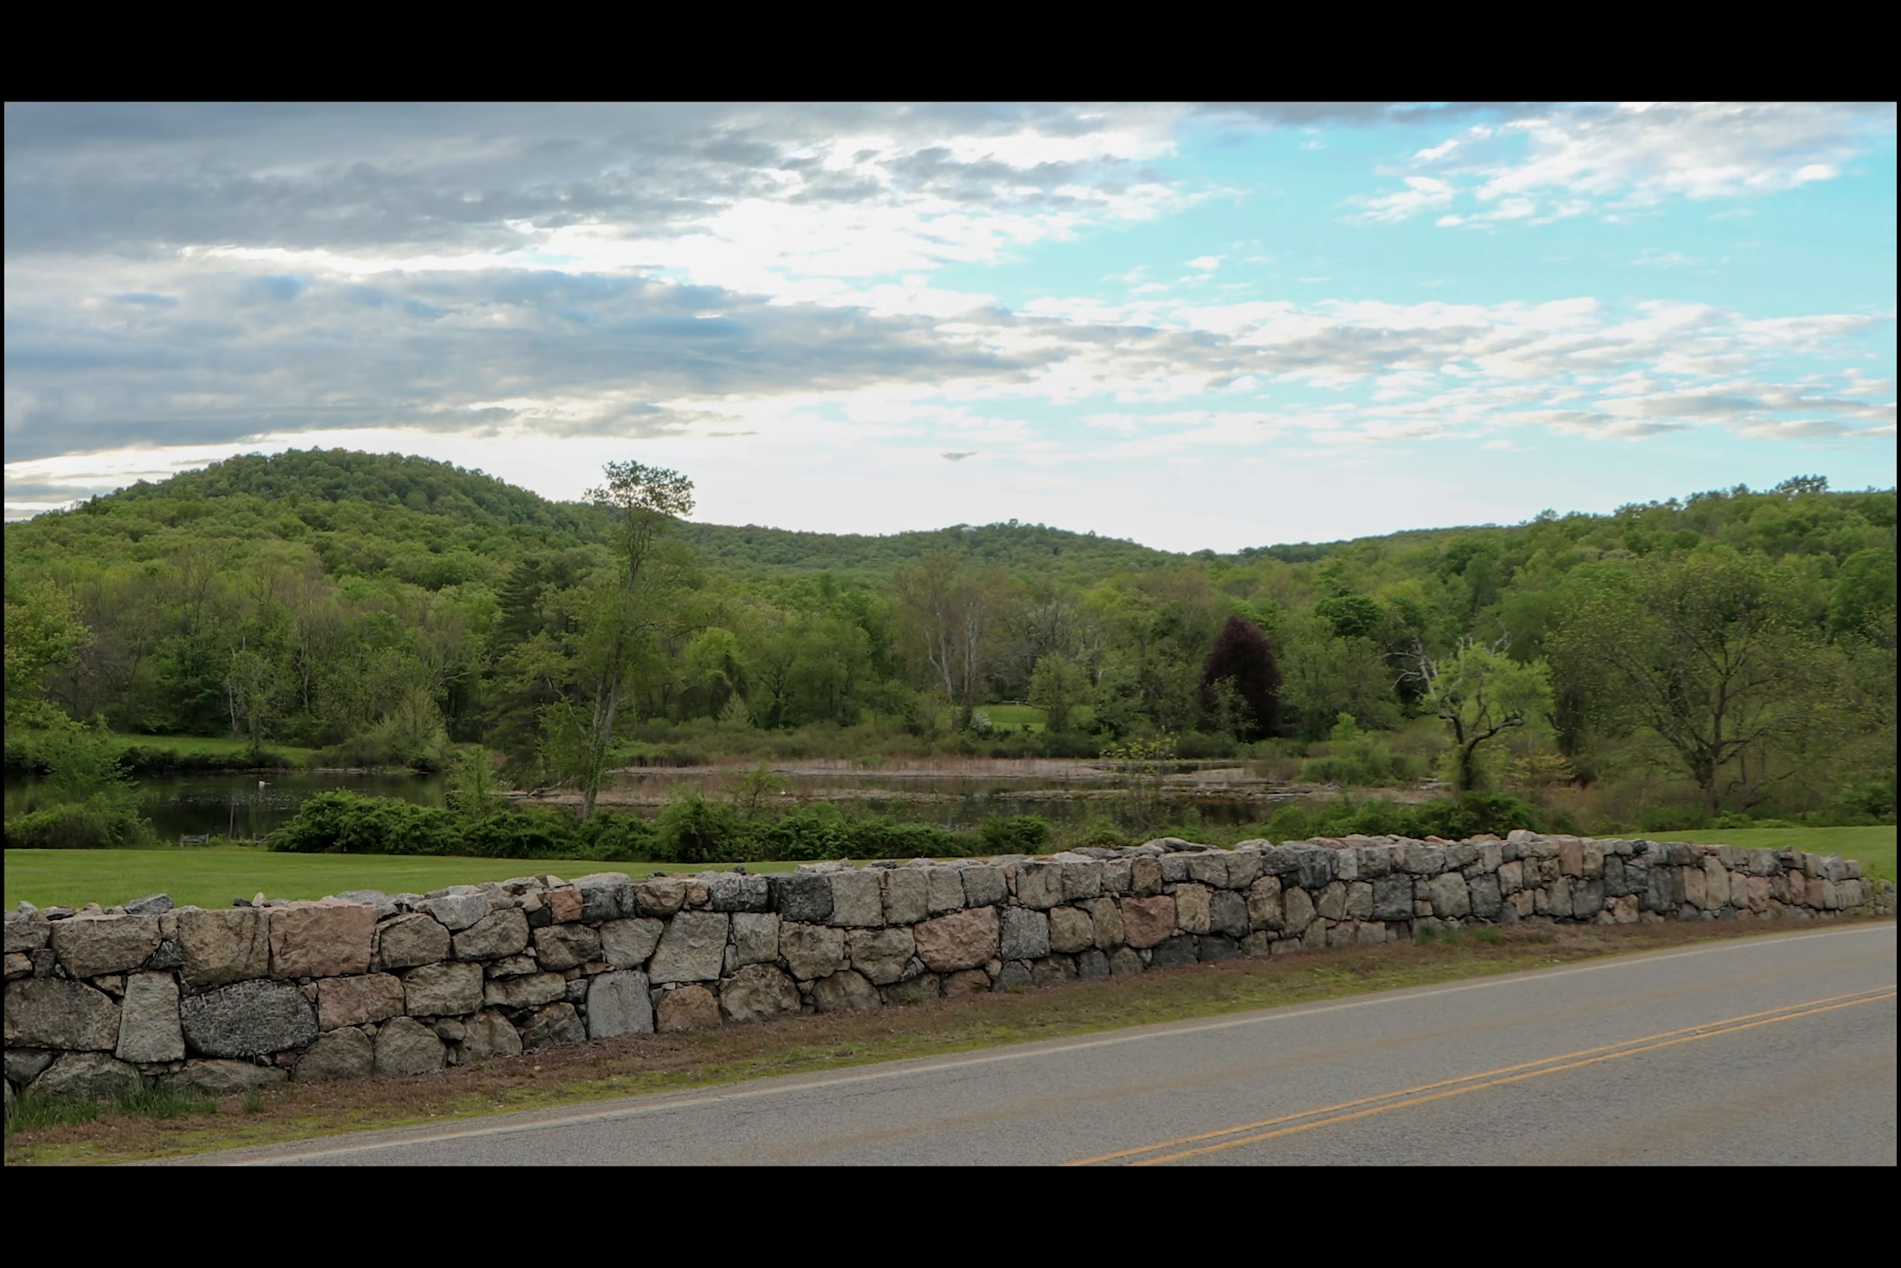
{"action": "key", "text": "f"}
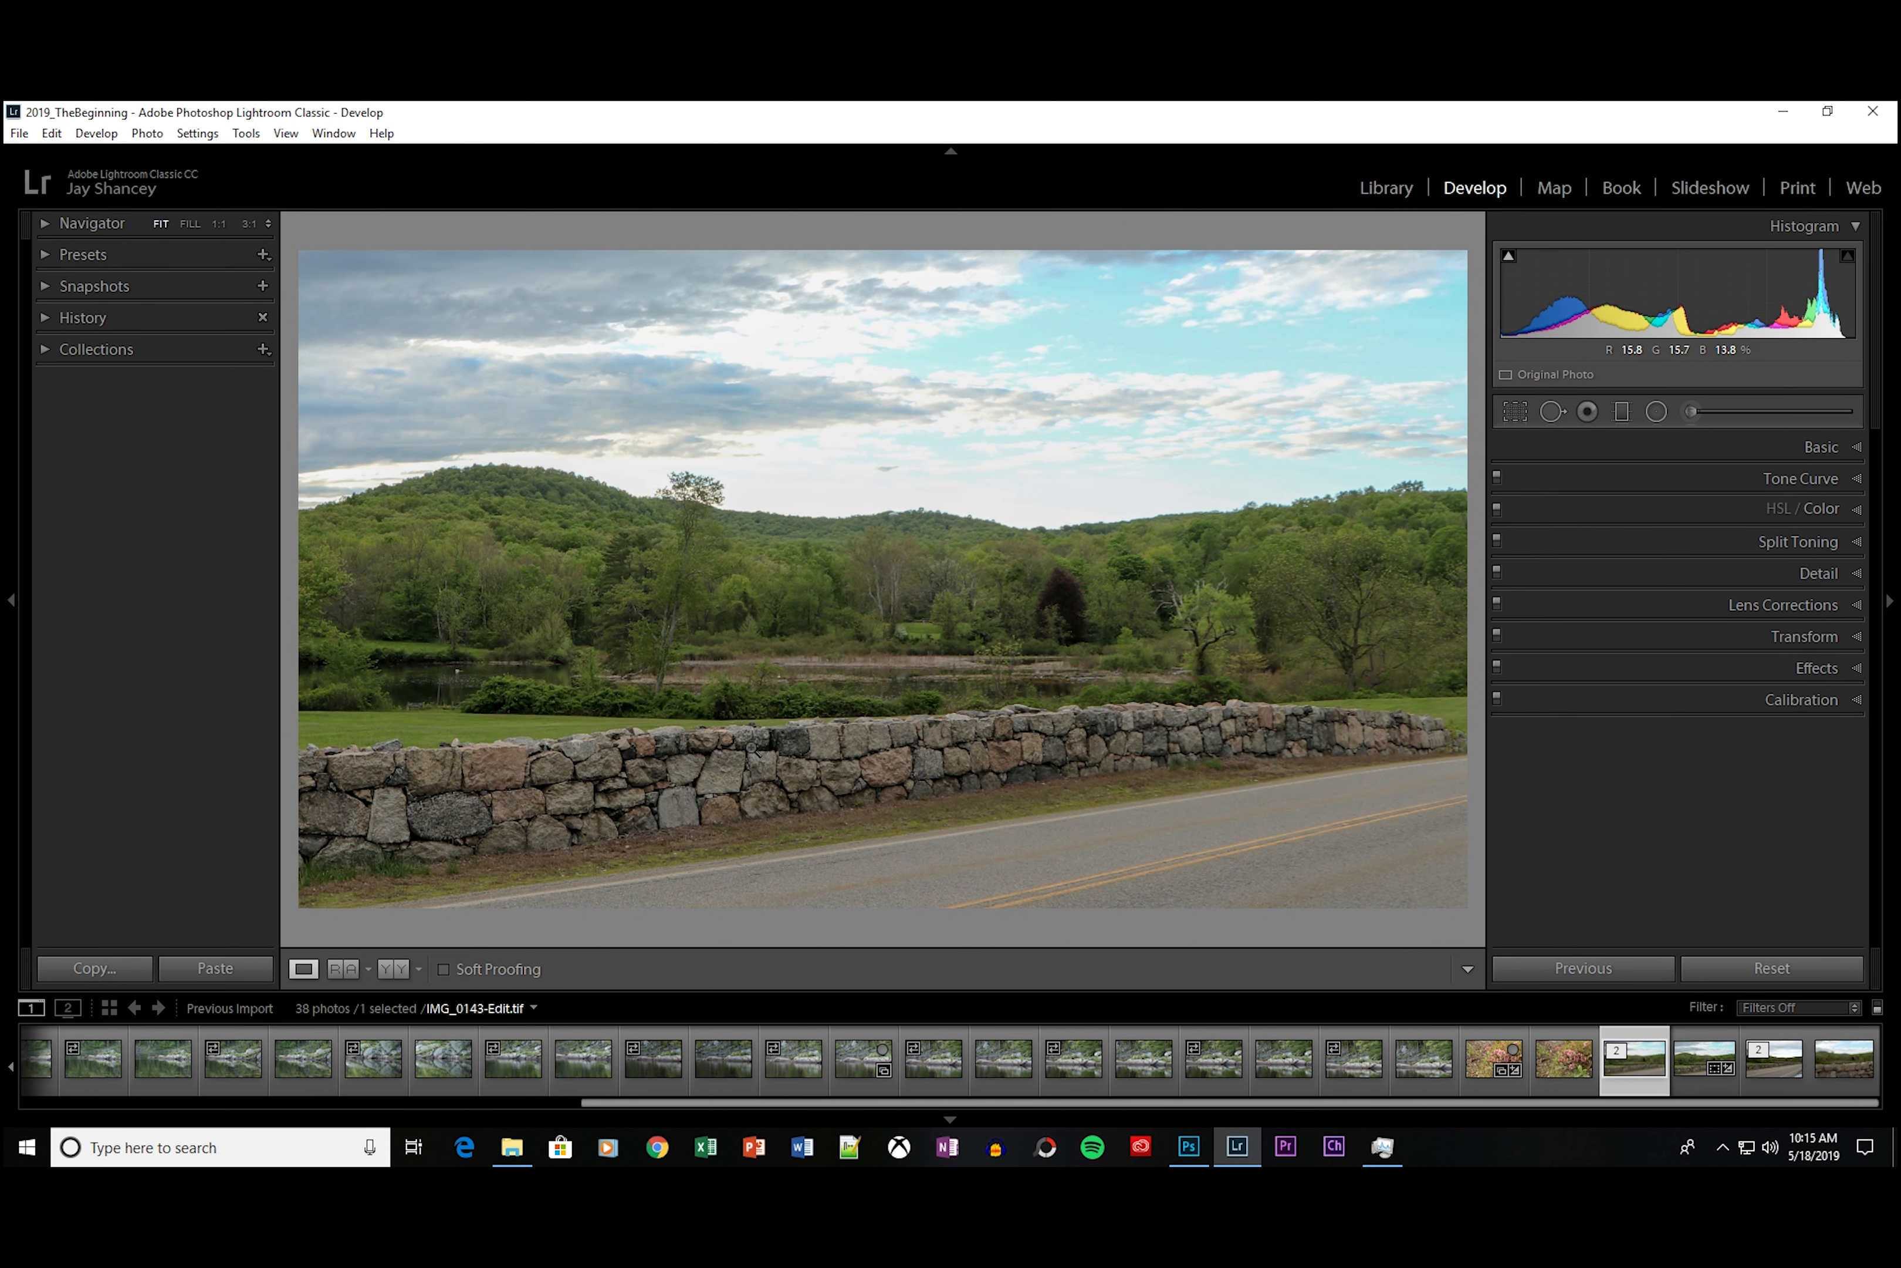
Step: Inspect the retouched pond, shoreline and stone wall at 1:1 magnification, and return to the whole photo
{"action": "left_click", "coordinate": [454, 673]}
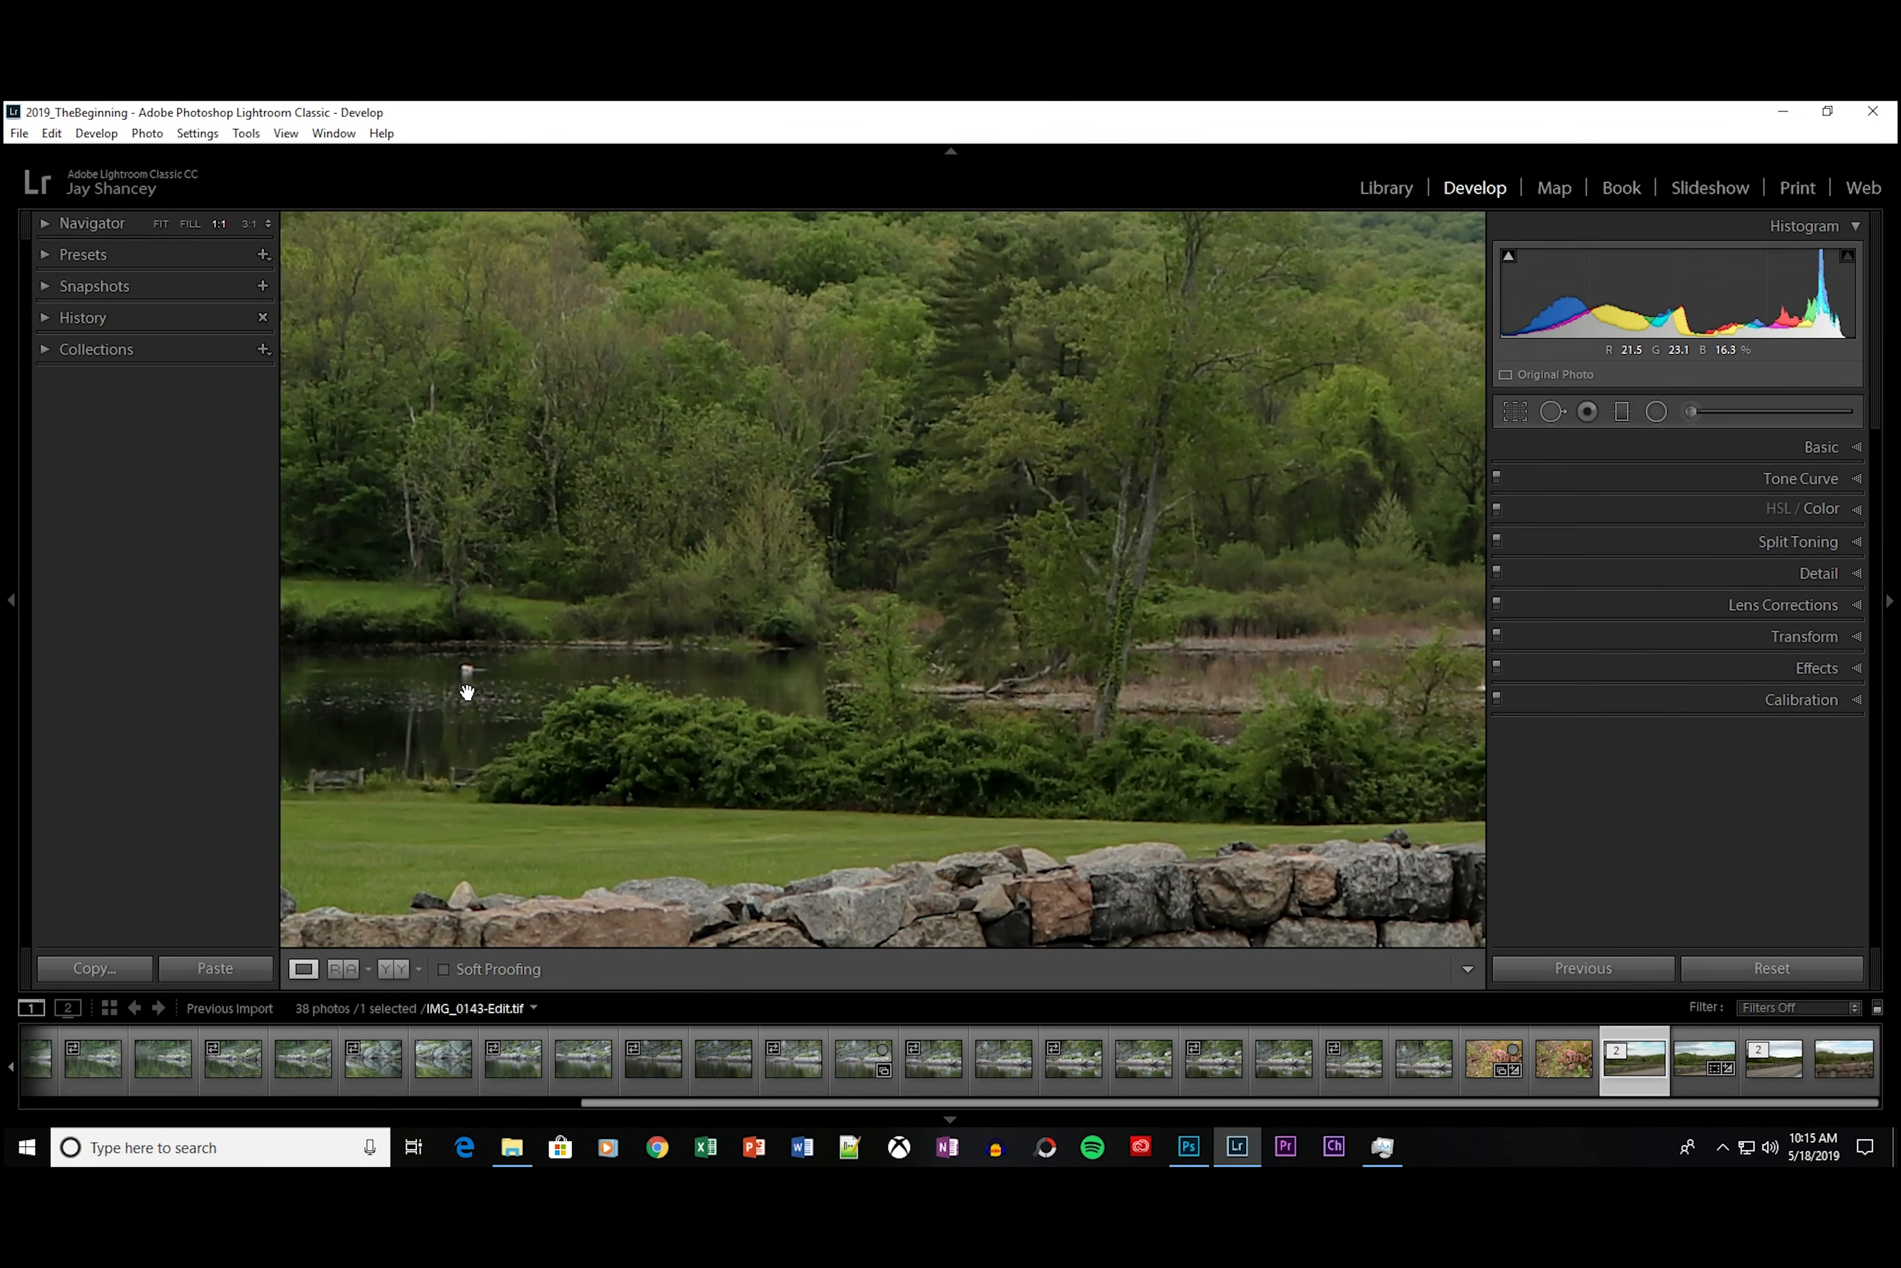
{"action": "left_click_drag", "start_coordinate": [1219, 704], "coordinate": [849, 717]}
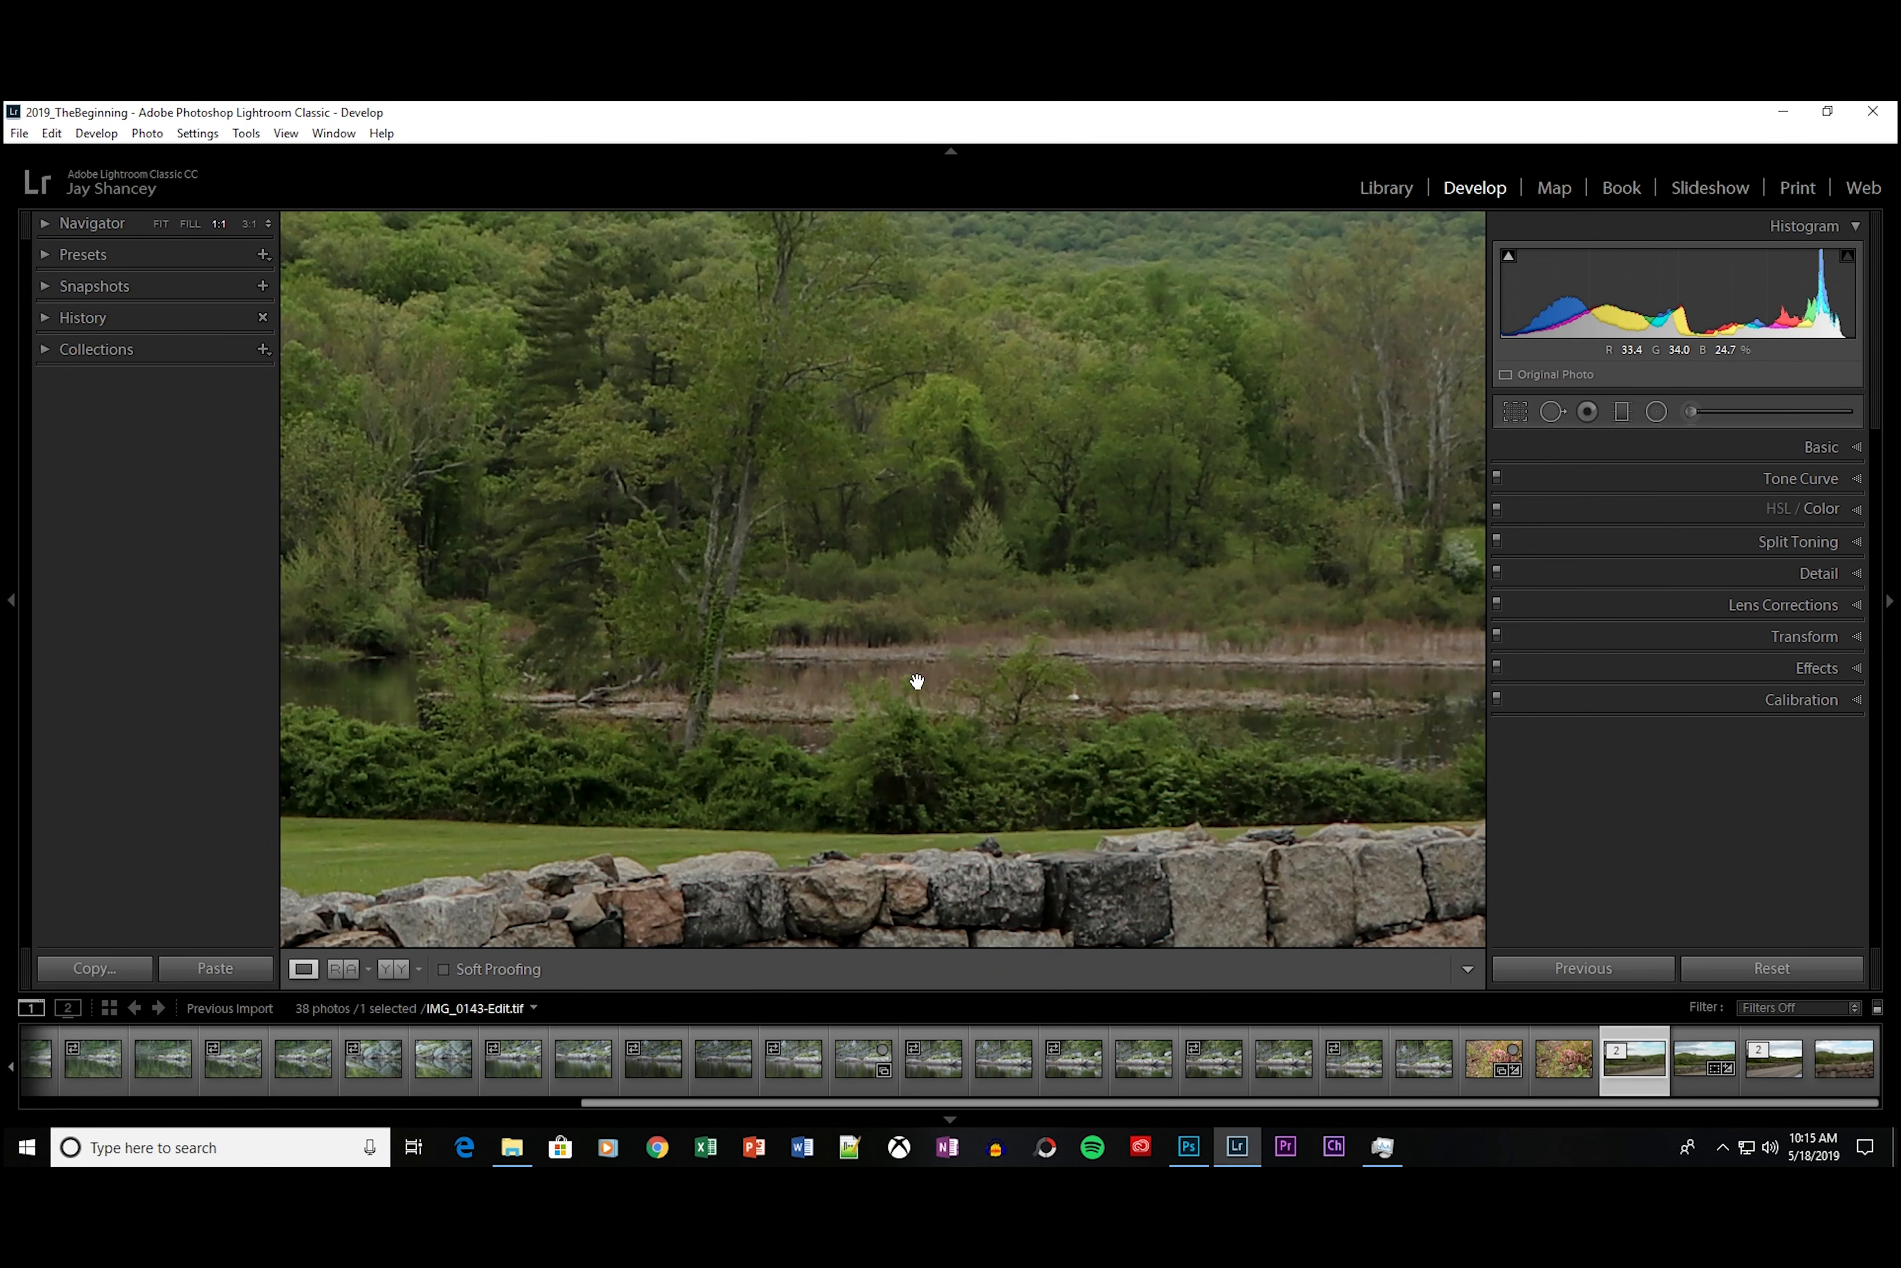
{"action": "left_click", "coordinate": [1095, 708]}
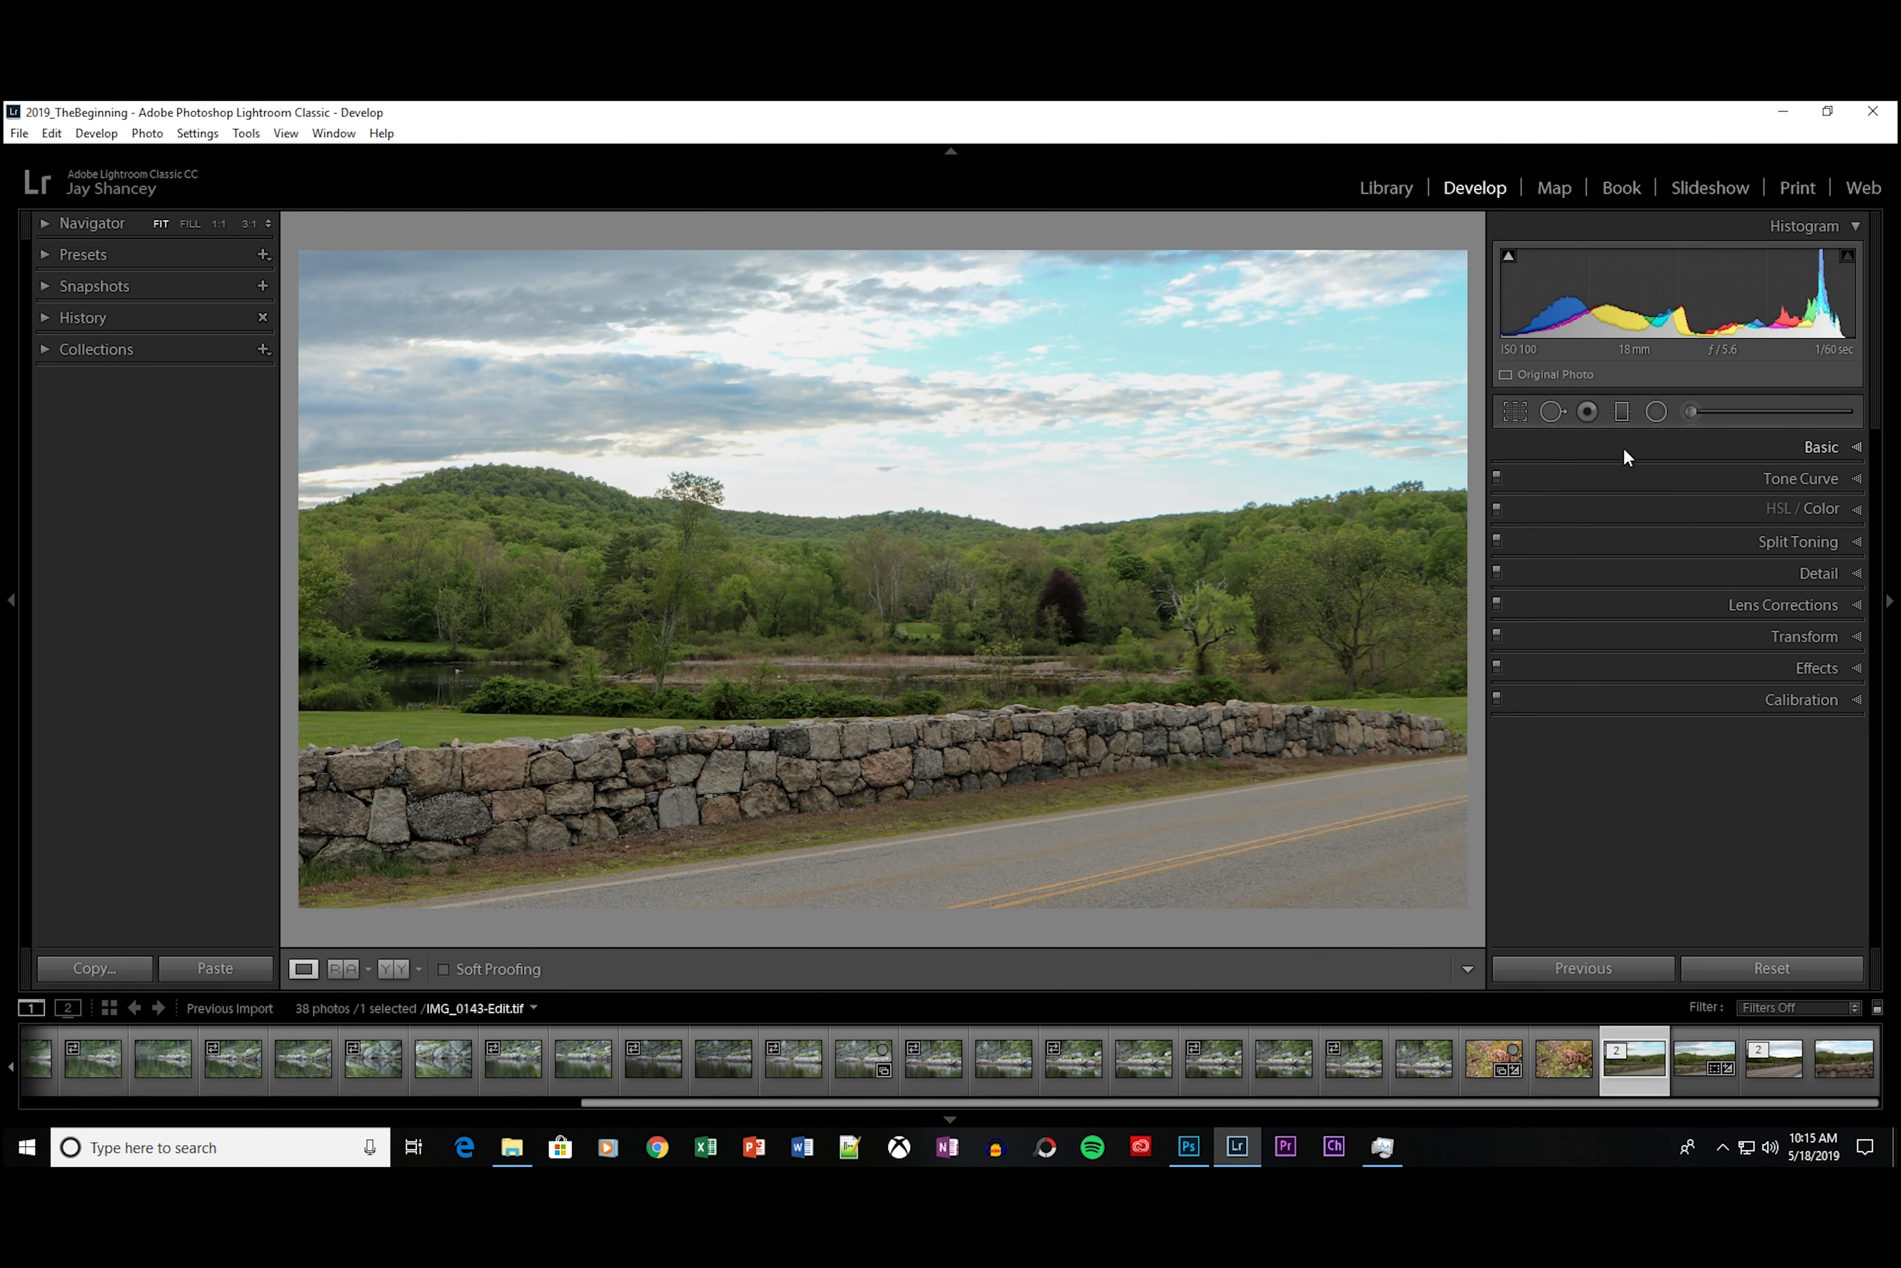
Step: Set the white balance to Temp -7 and Tint +6, and enable lens profile corrections for the photo
{"action": "left_click", "coordinate": [1855, 447]}
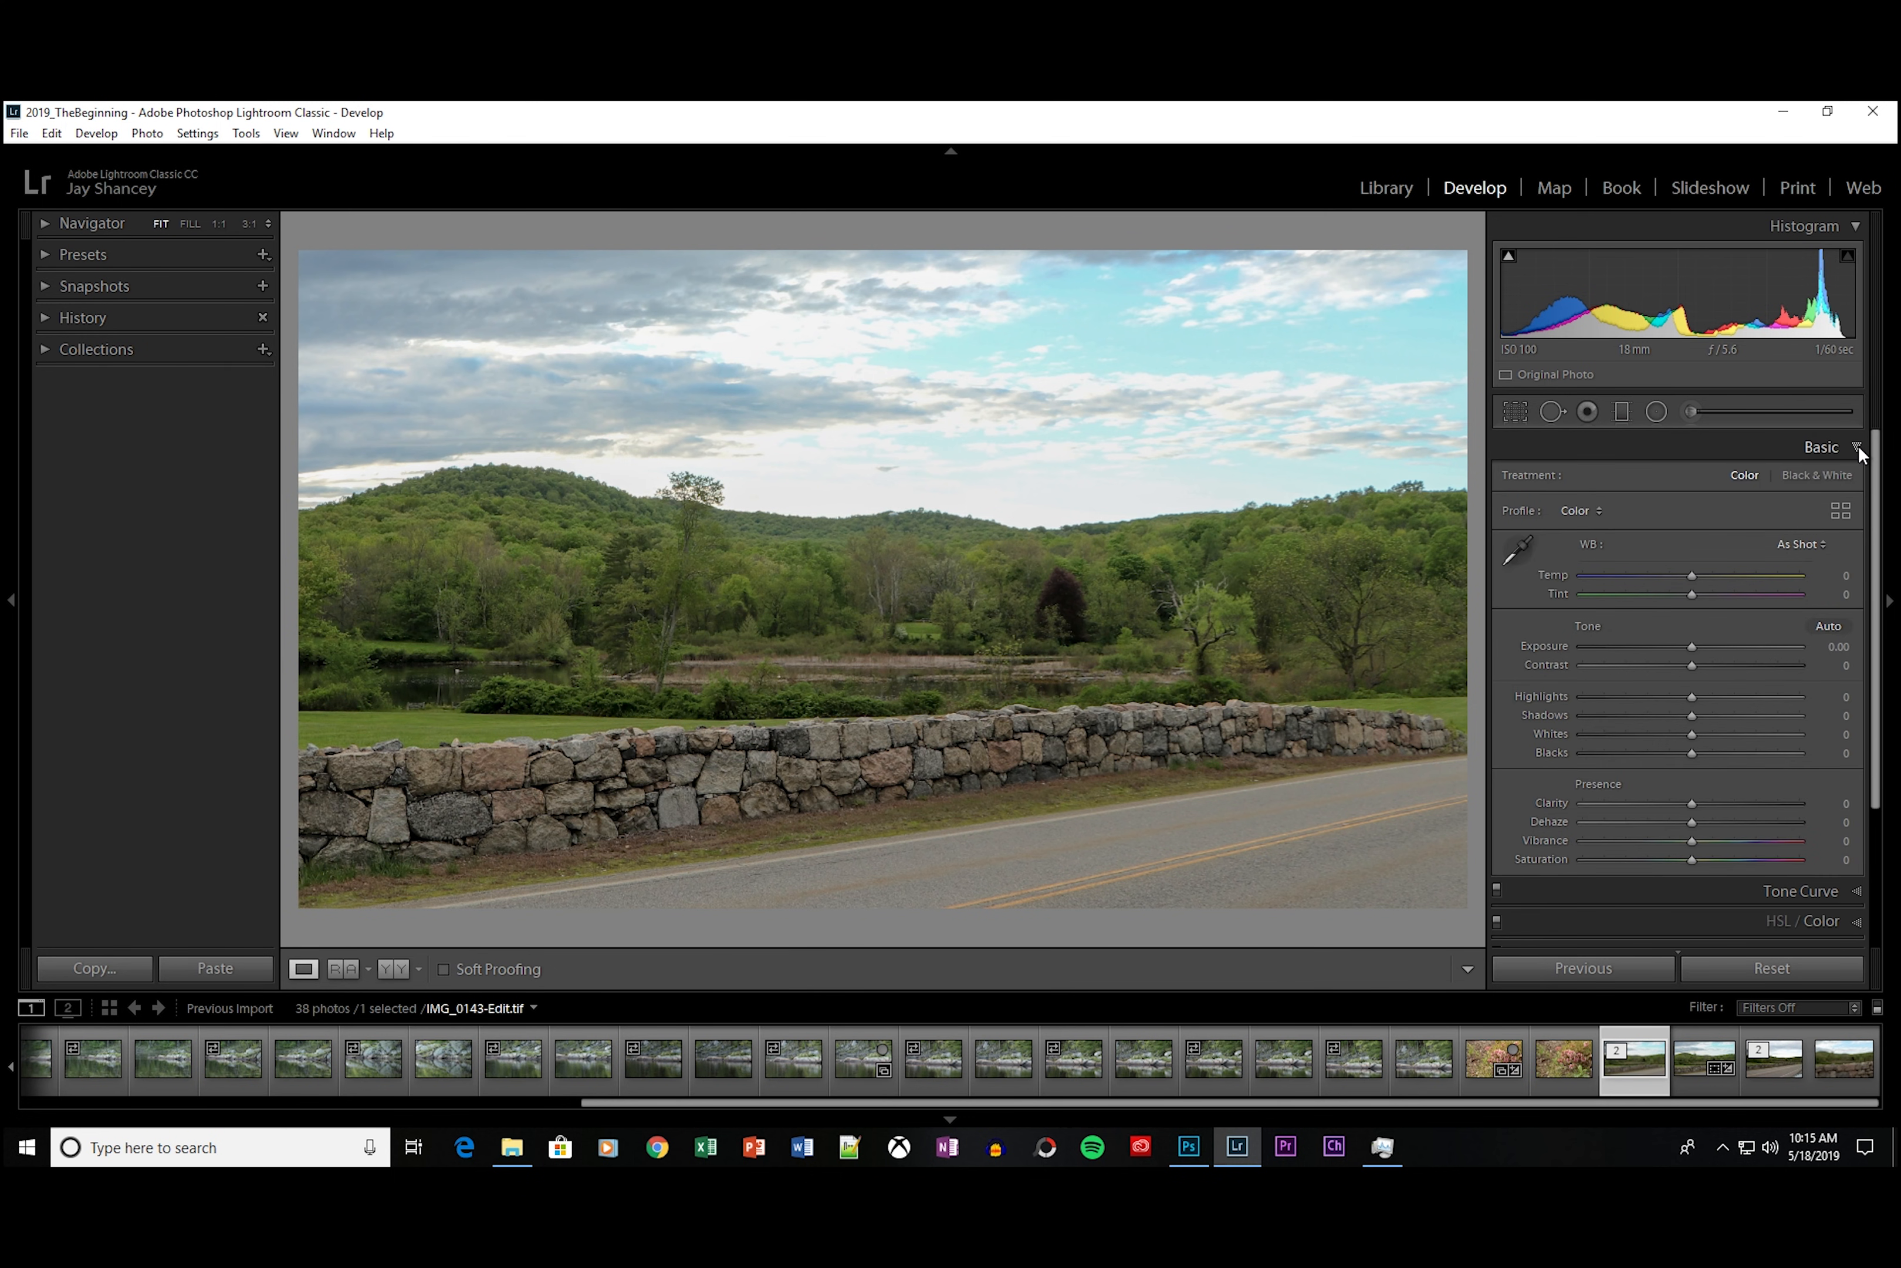
{"action": "mouse_move", "coordinate": [1689, 573]}
{"action": "left_mouse_down"}
{"action": "mouse_move", "coordinate": [1662, 574]}
{"action": "mouse_move", "coordinate": [1698, 595]}
{"action": "left_mouse_up"}
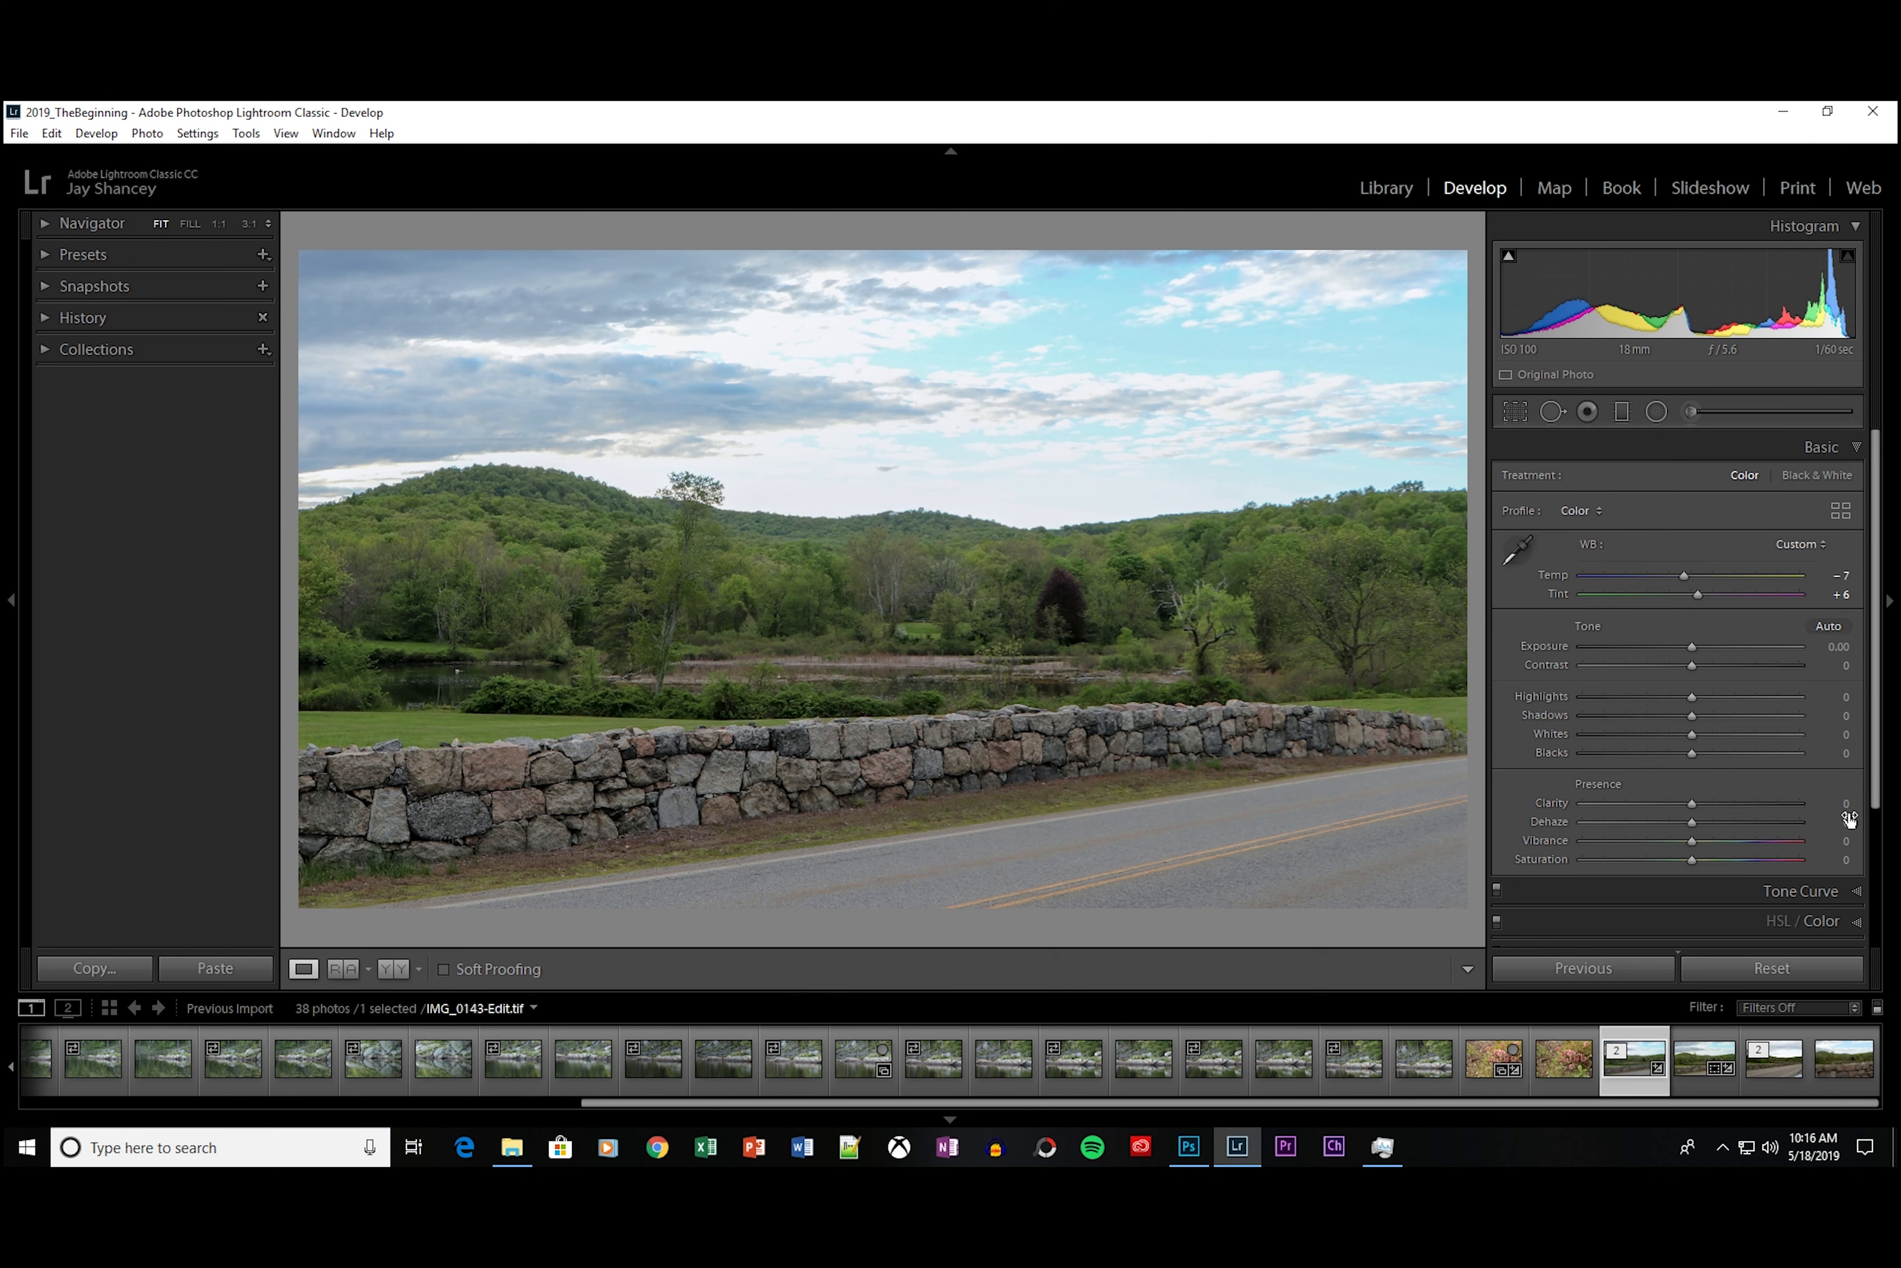
{"action": "left_click", "coordinate": [1857, 449]}
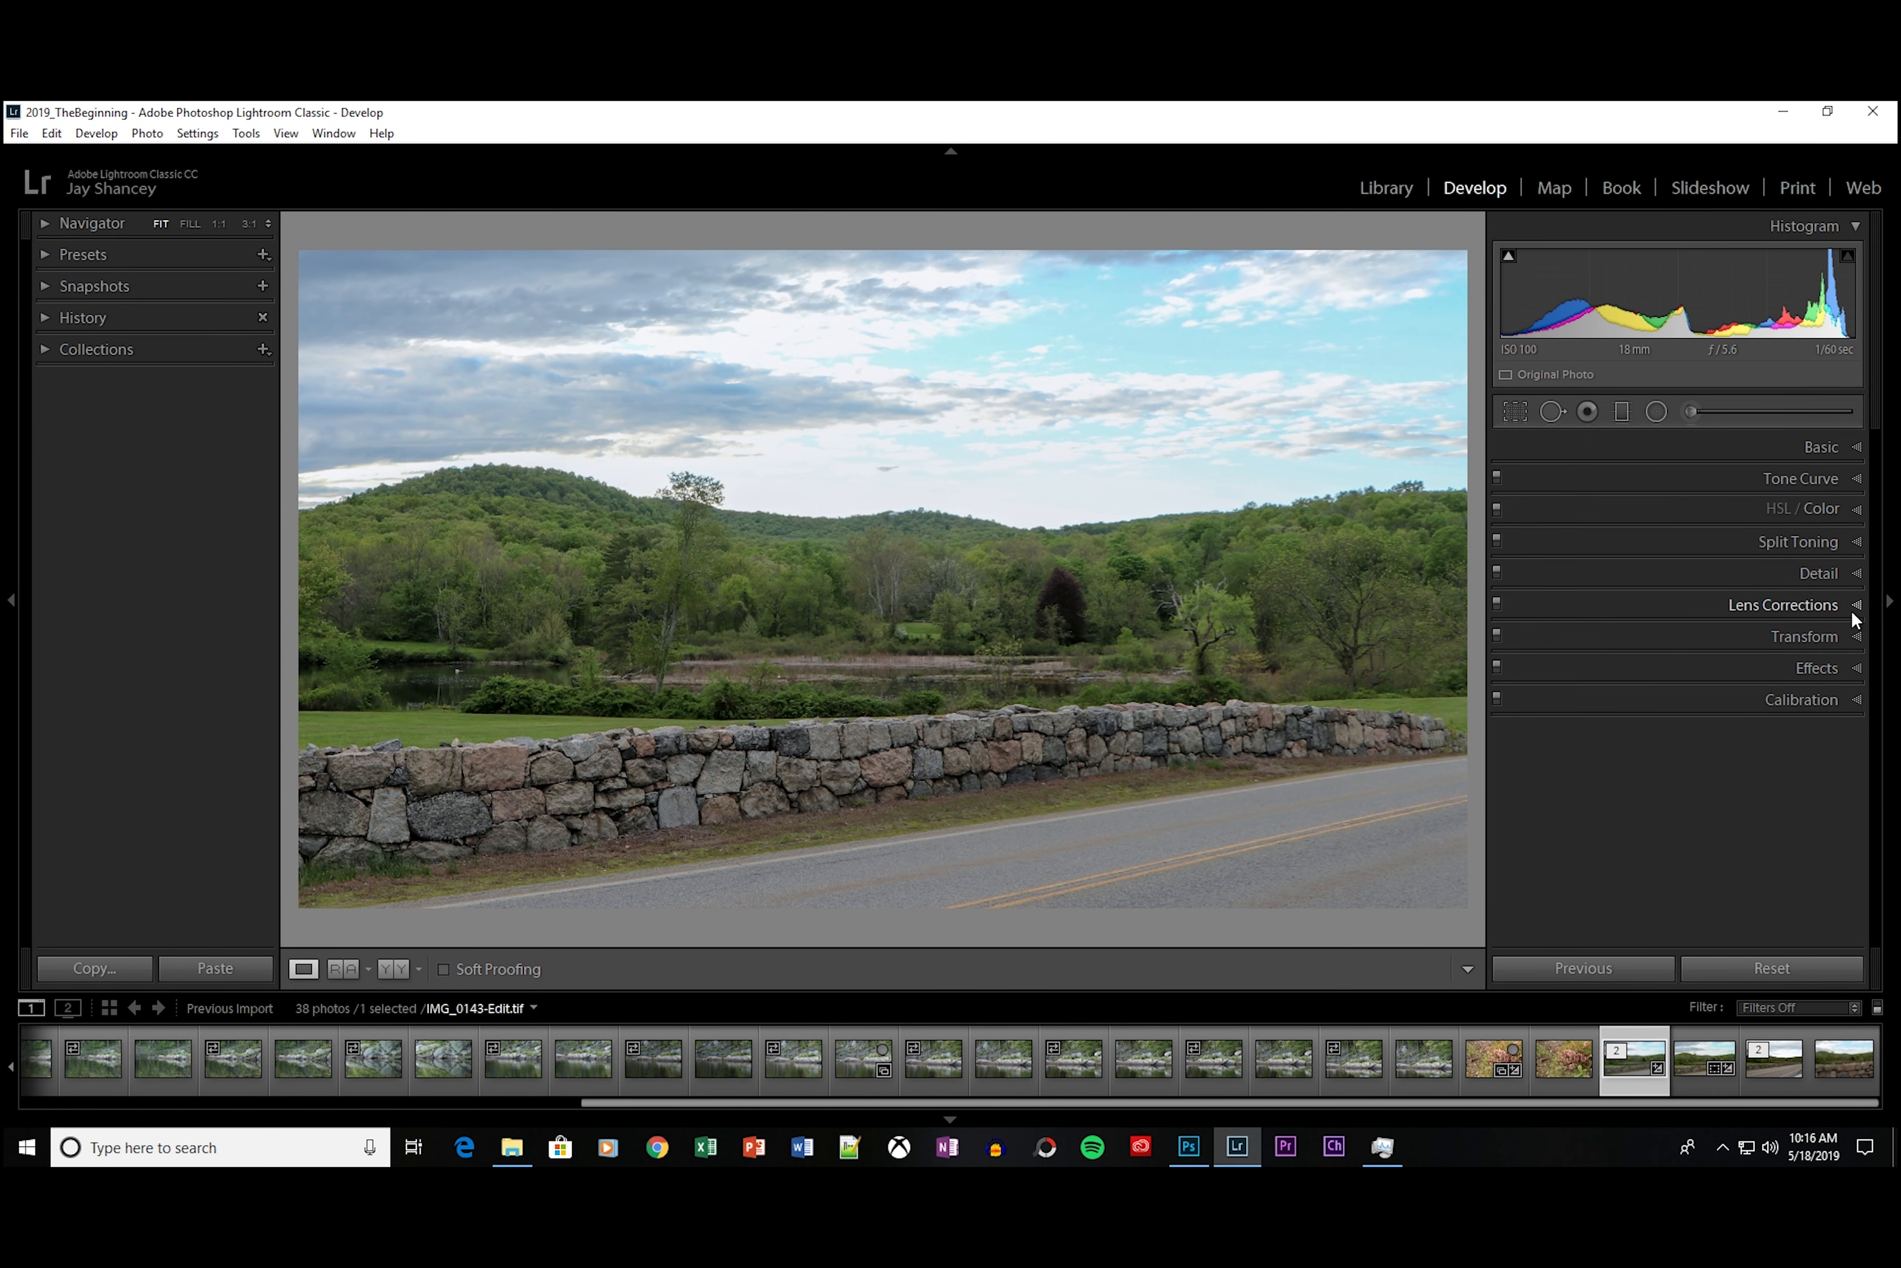
{"action": "left_click", "coordinate": [1851, 606]}
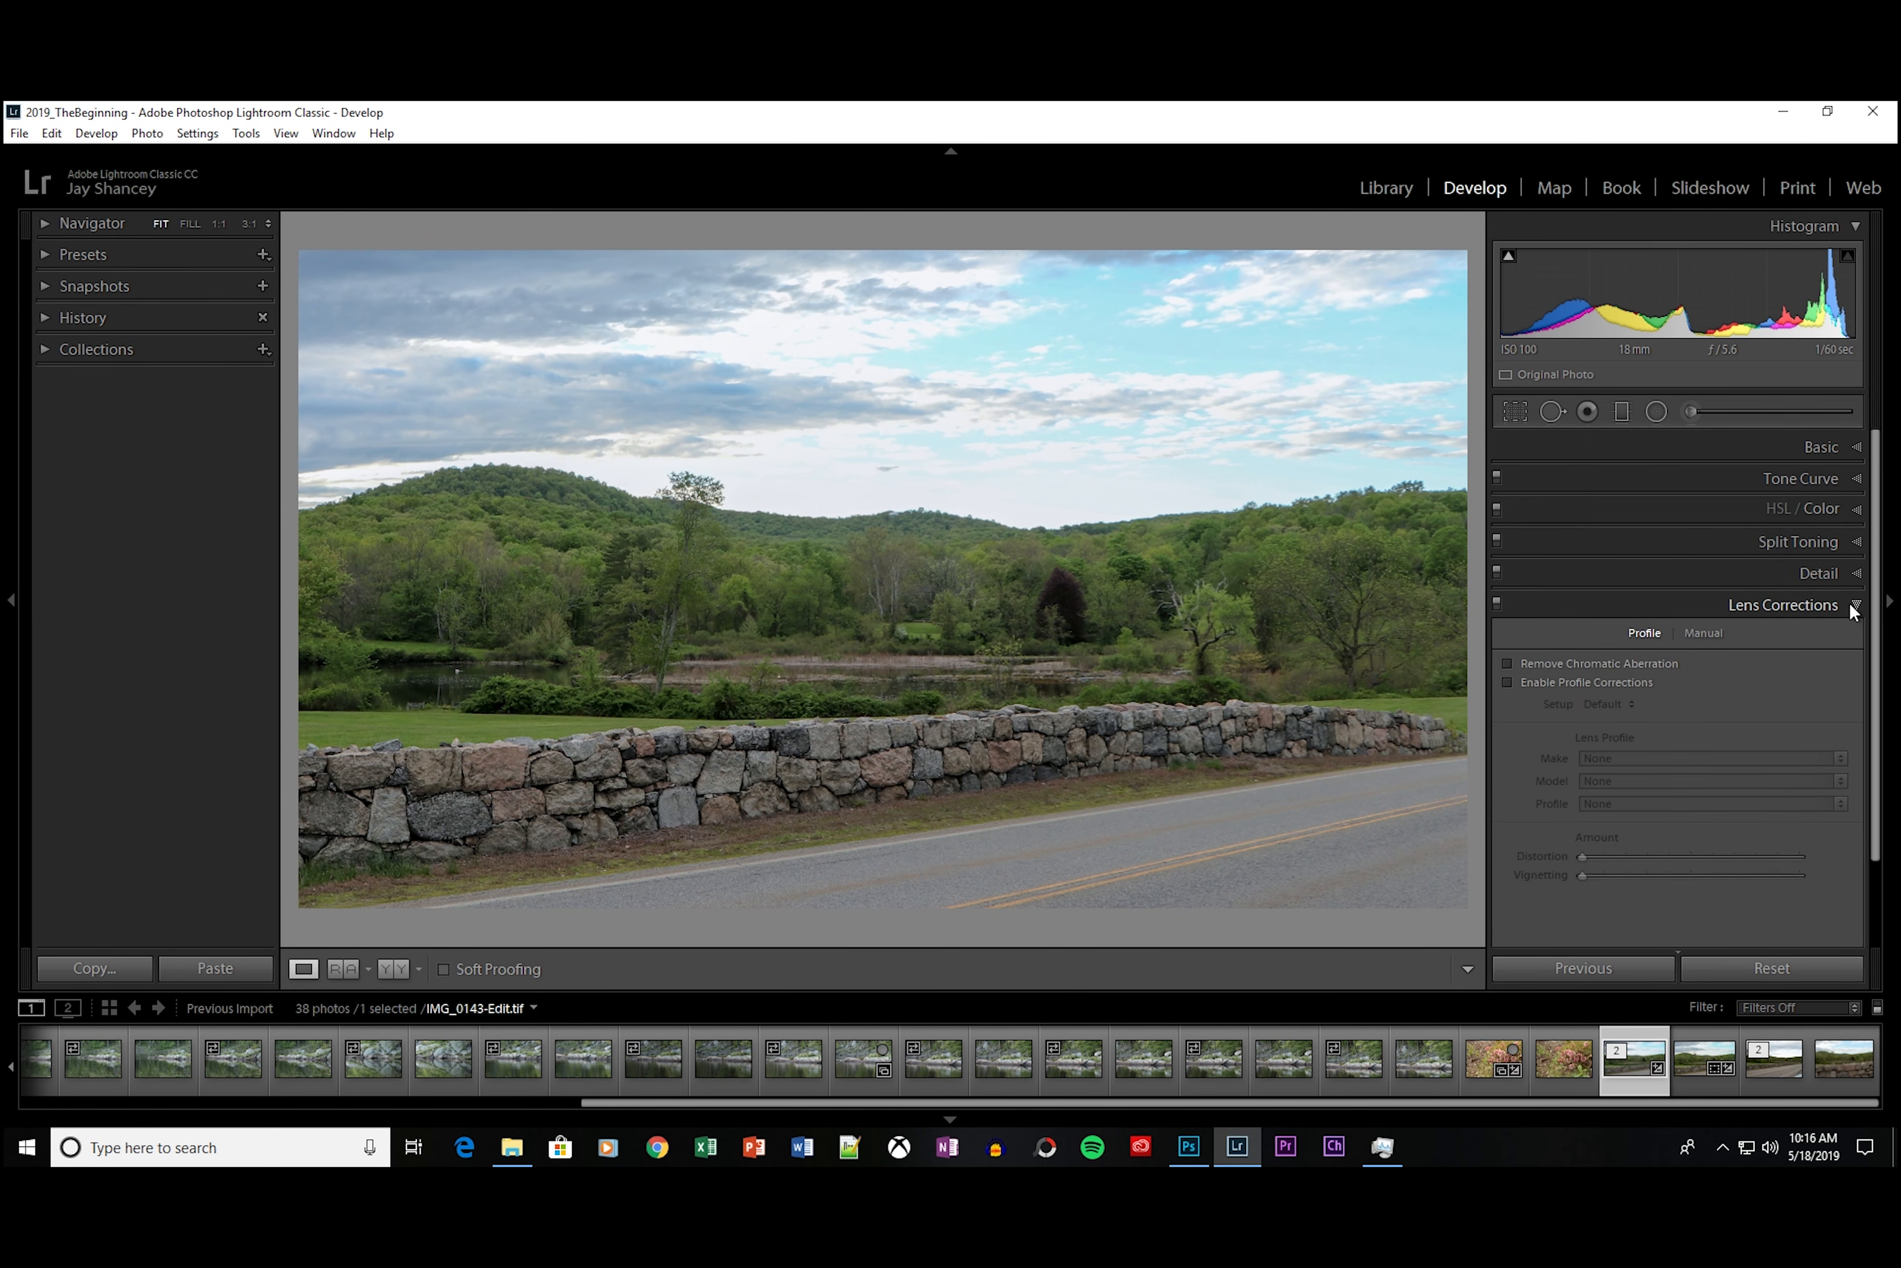
{"action": "left_click", "coordinate": [1506, 681]}
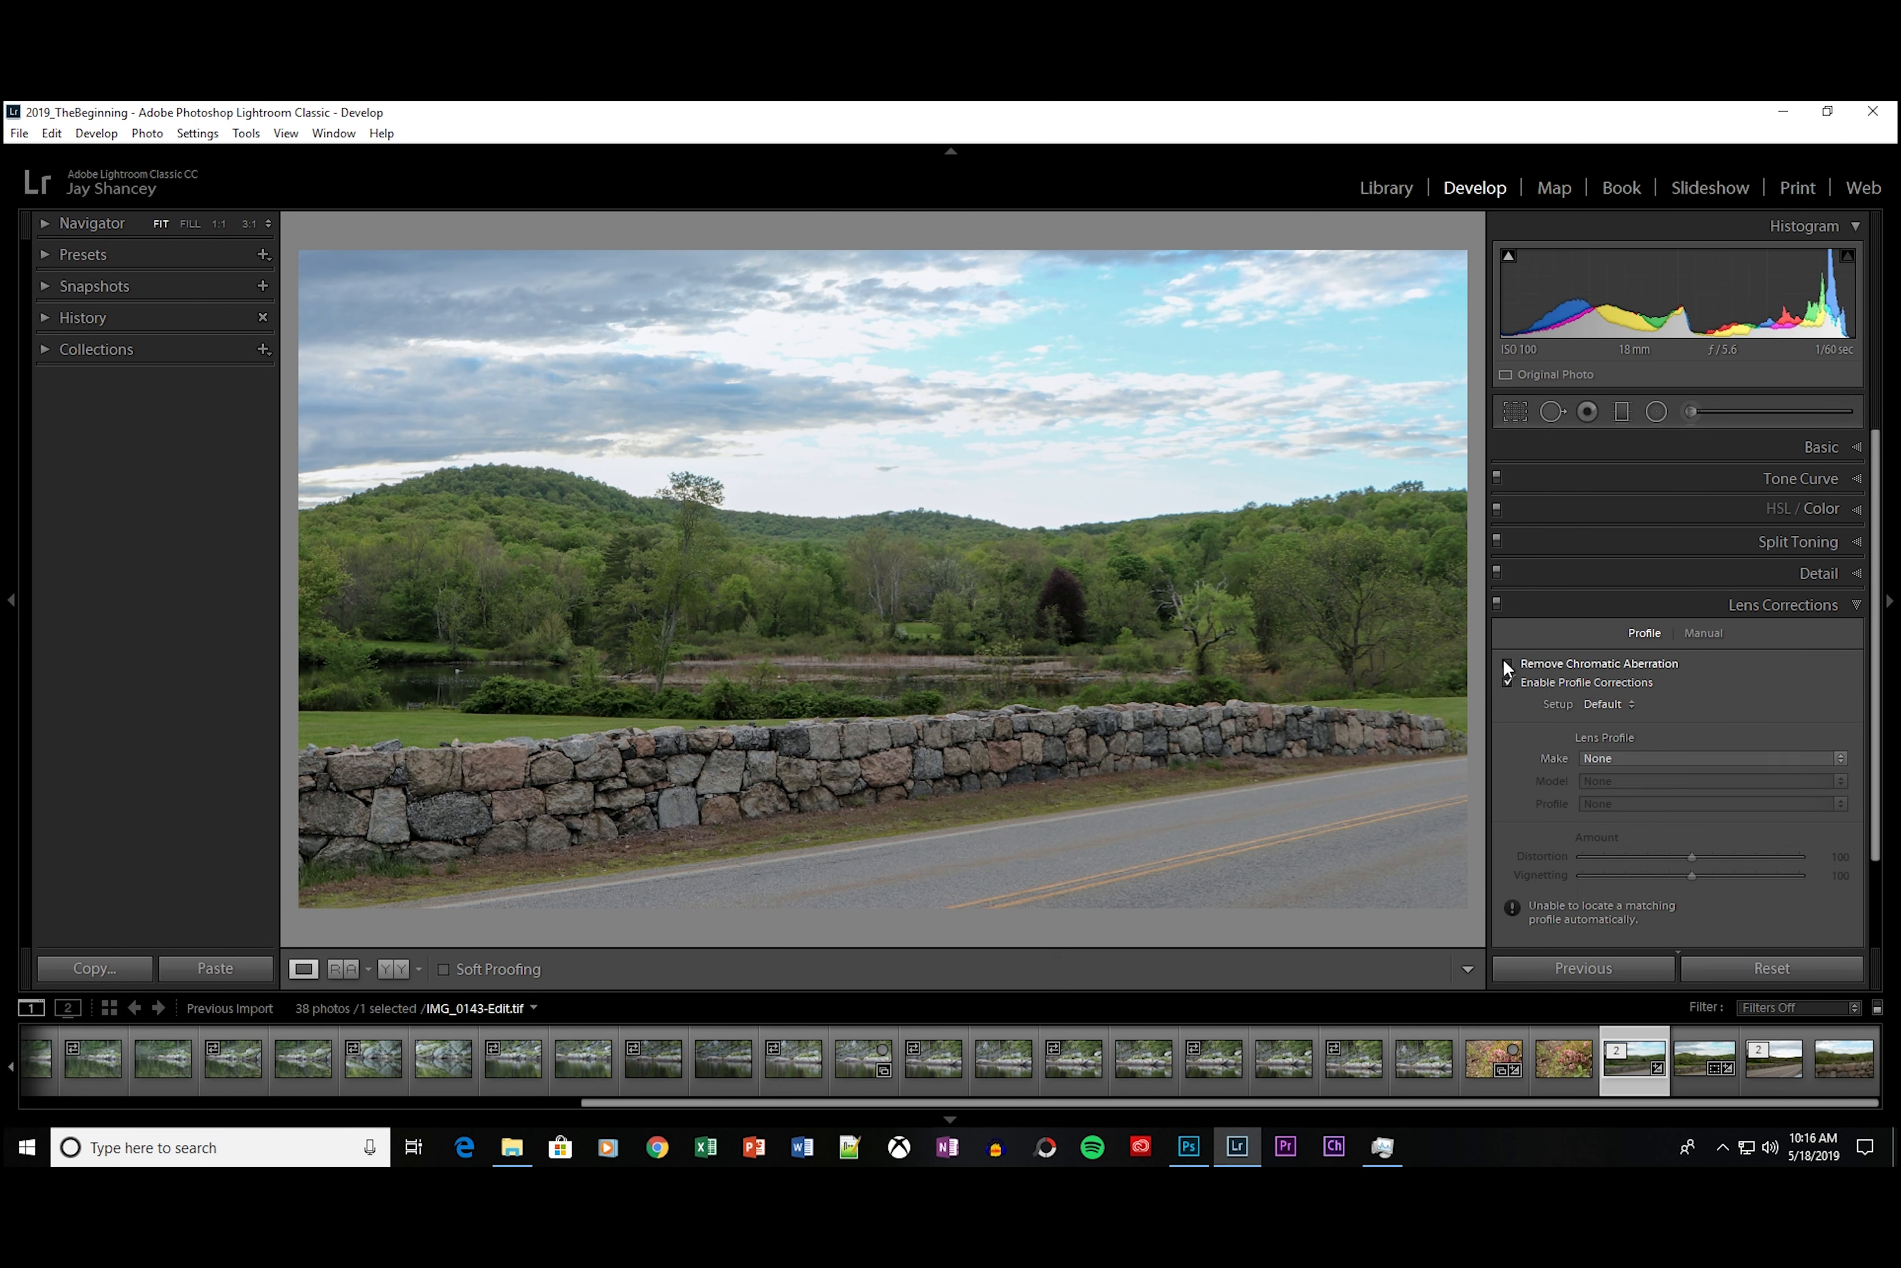
Step: Apply automatic tone adjustments to the landscape photo
{"action": "left_click", "coordinate": [1856, 447]}
{"action": "left_click", "coordinate": [1829, 628]}
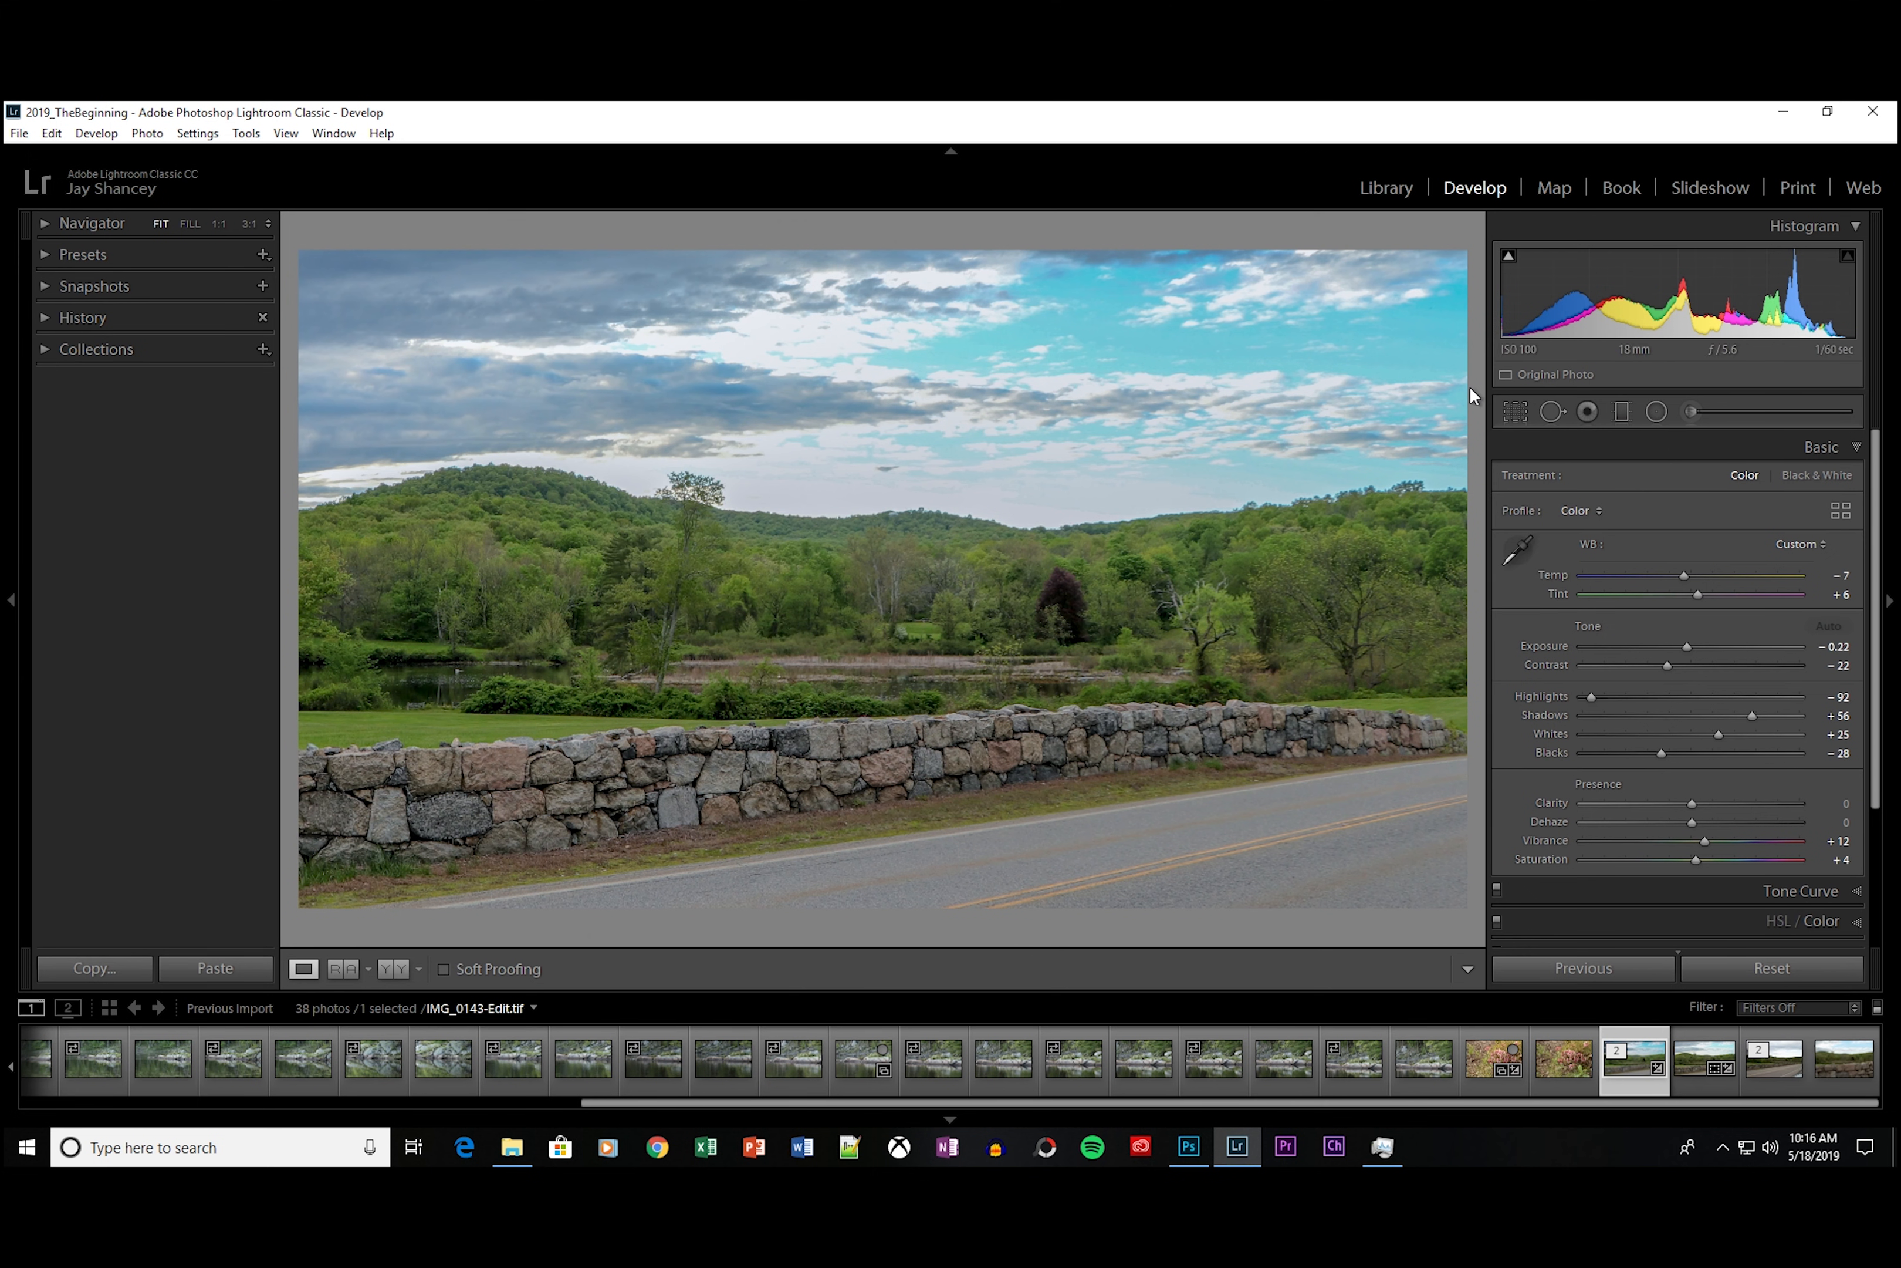
{"action": "left_click", "coordinate": [1858, 445]}
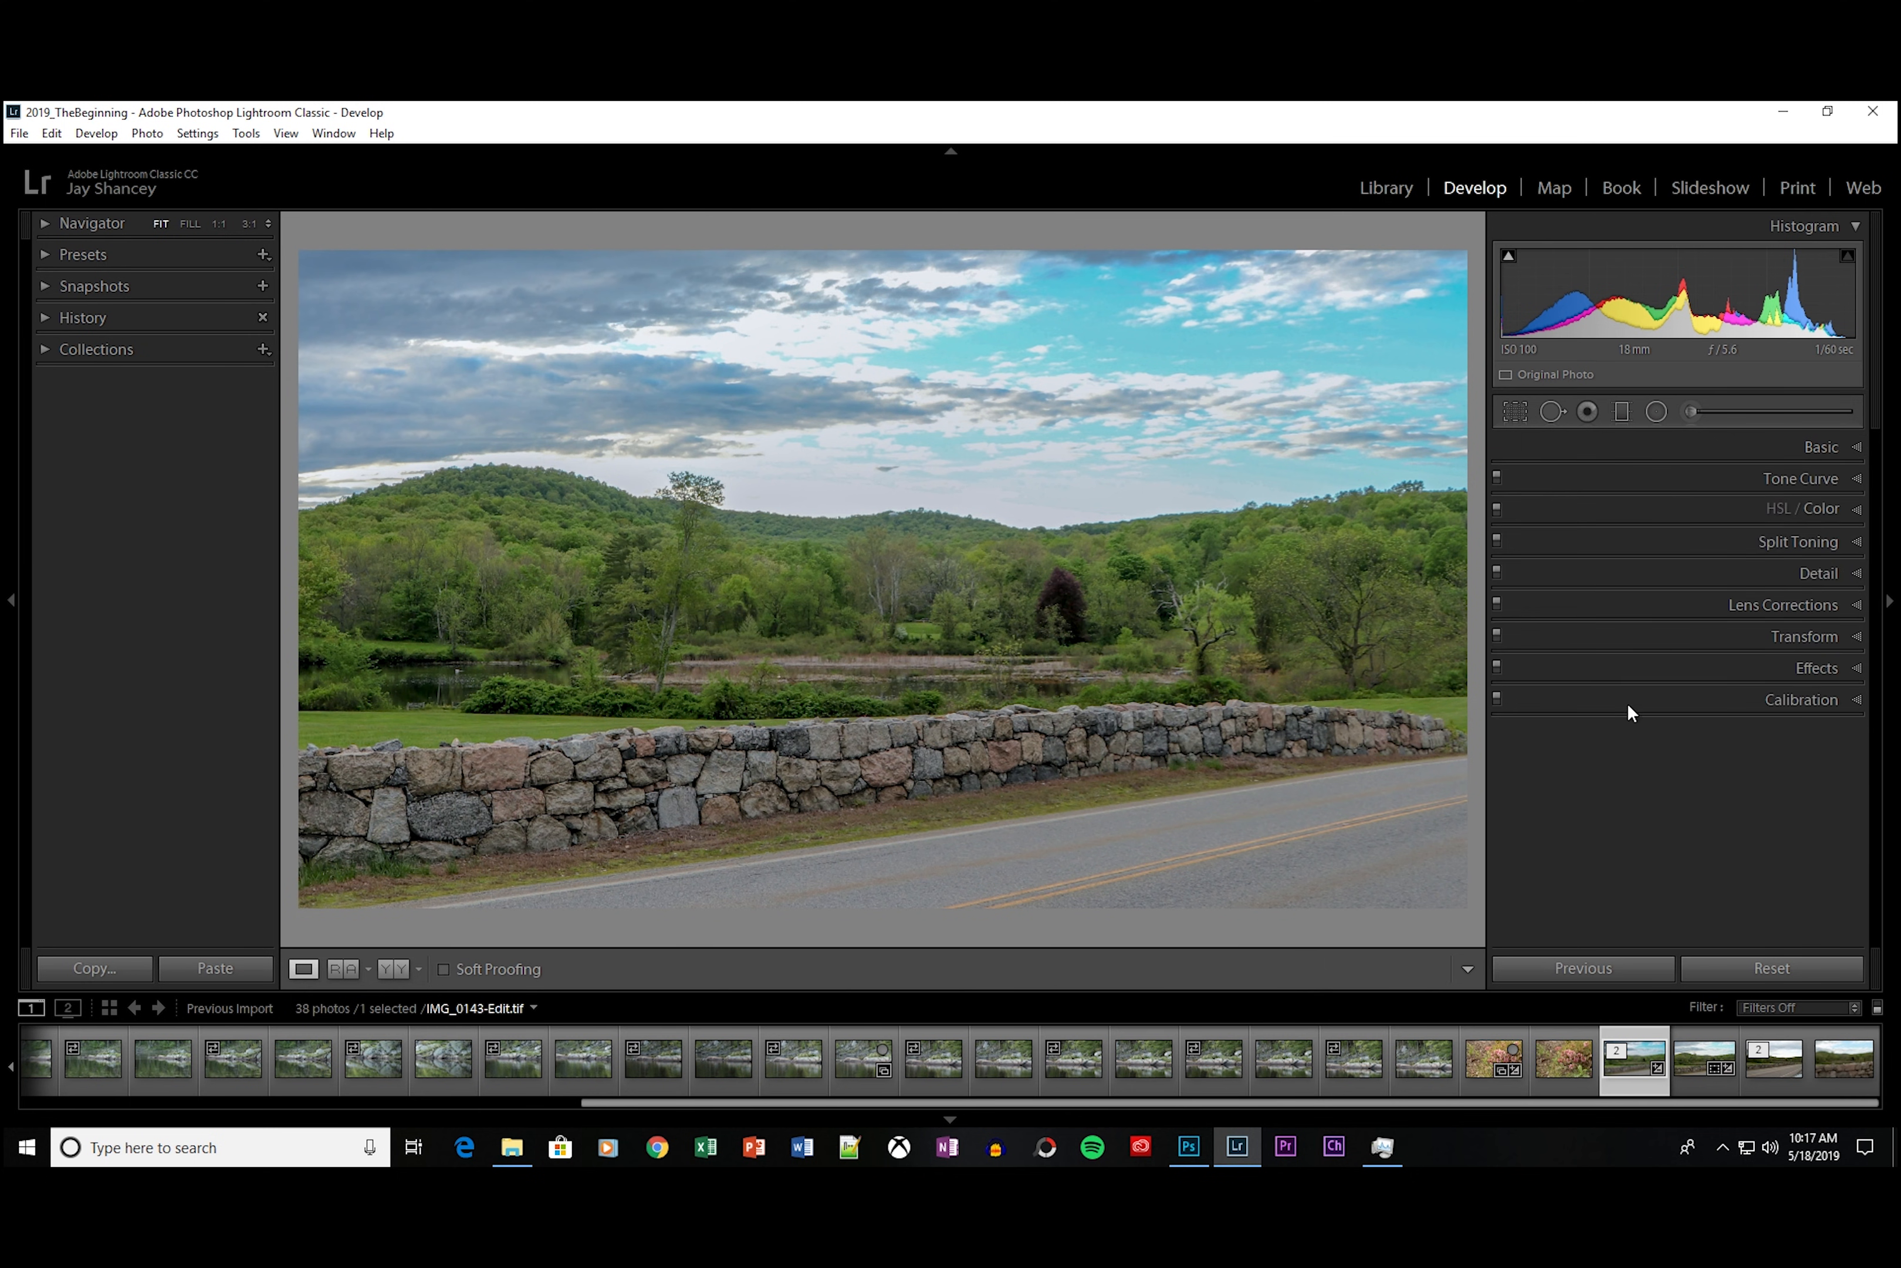
Step: Review the toned photo with the surrounding interface dimmed and fully blacked out, and restore the normal lighting
{"action": "key", "text": "l"}
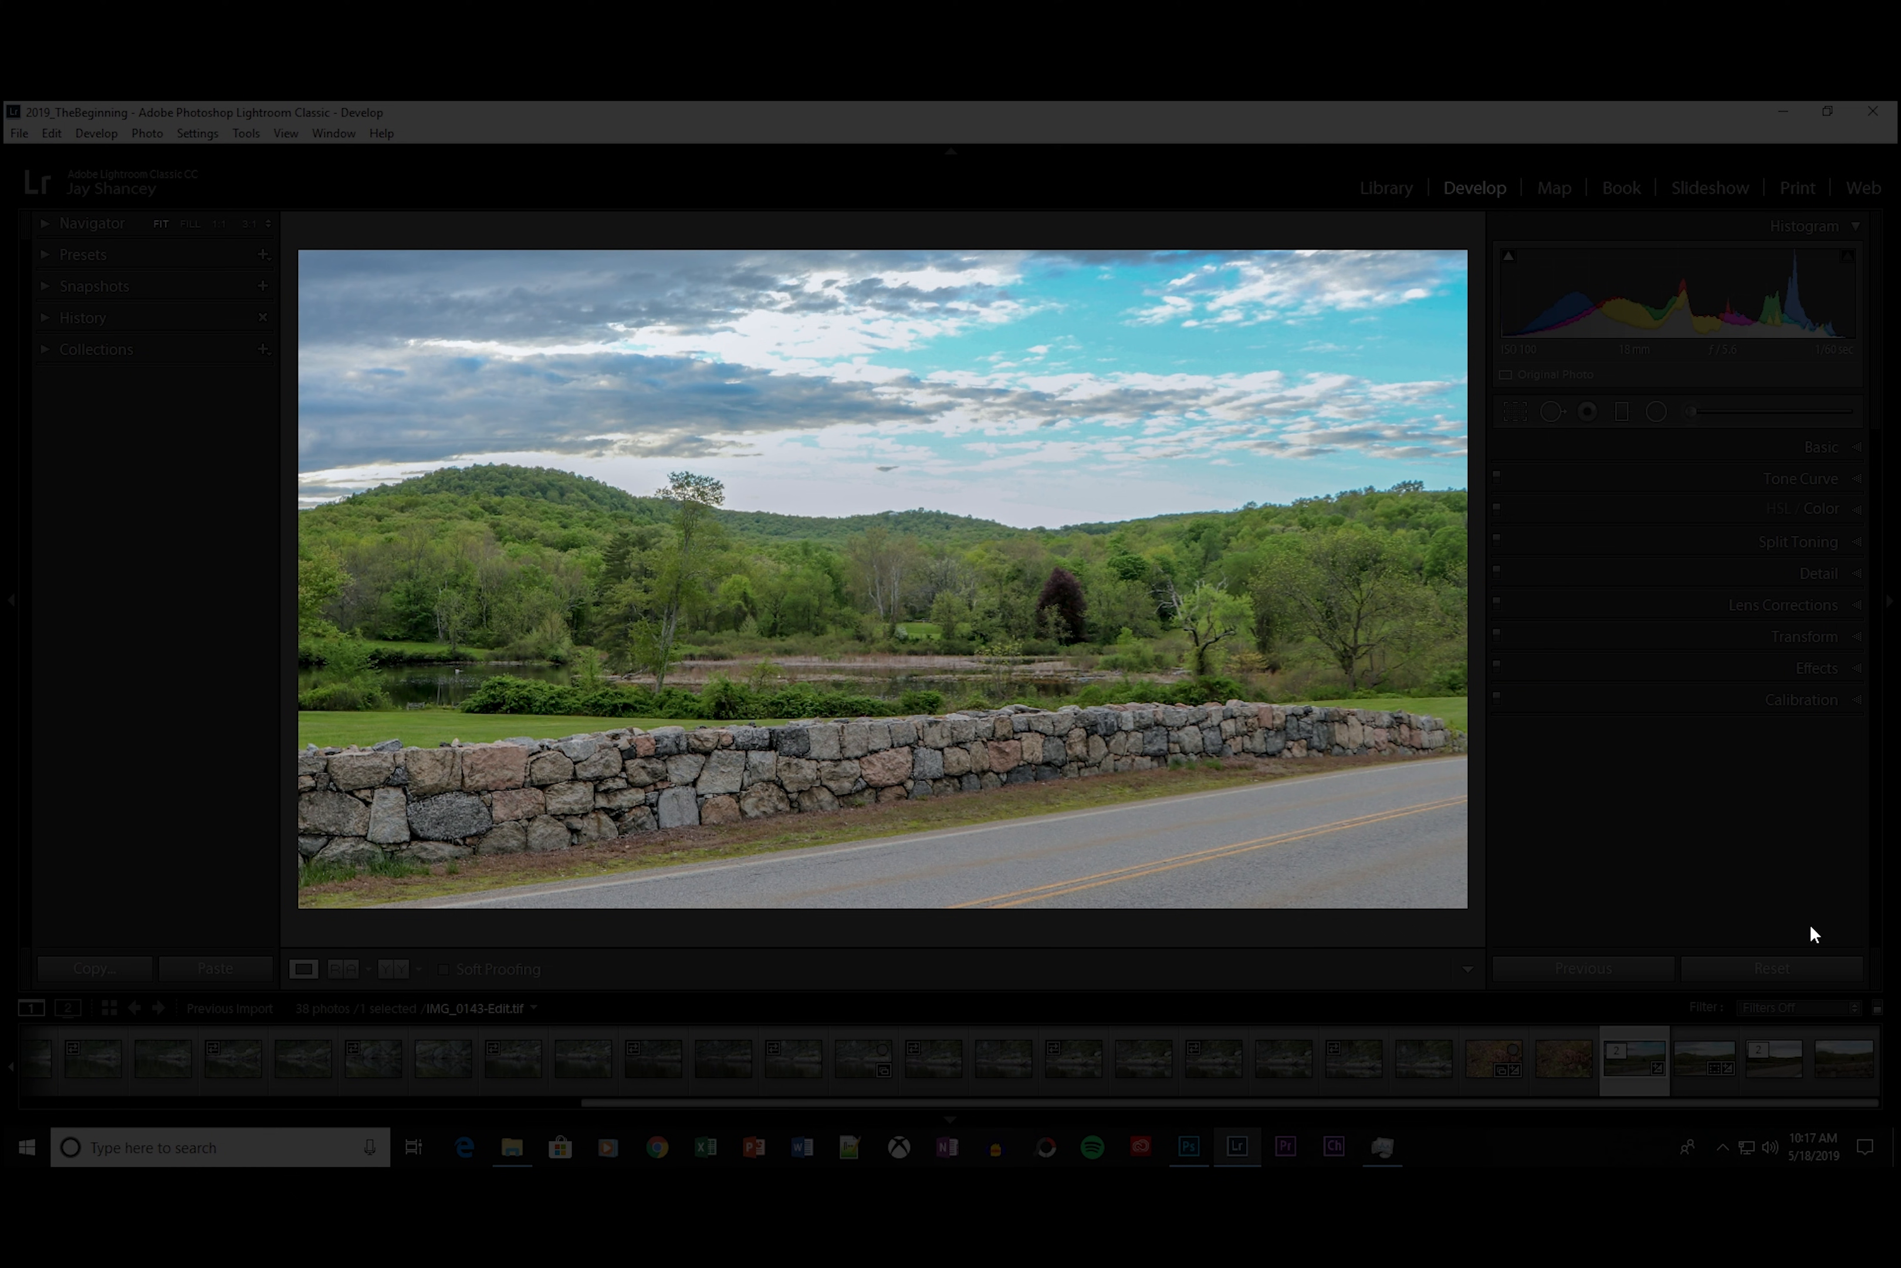
{"action": "key", "text": "l"}
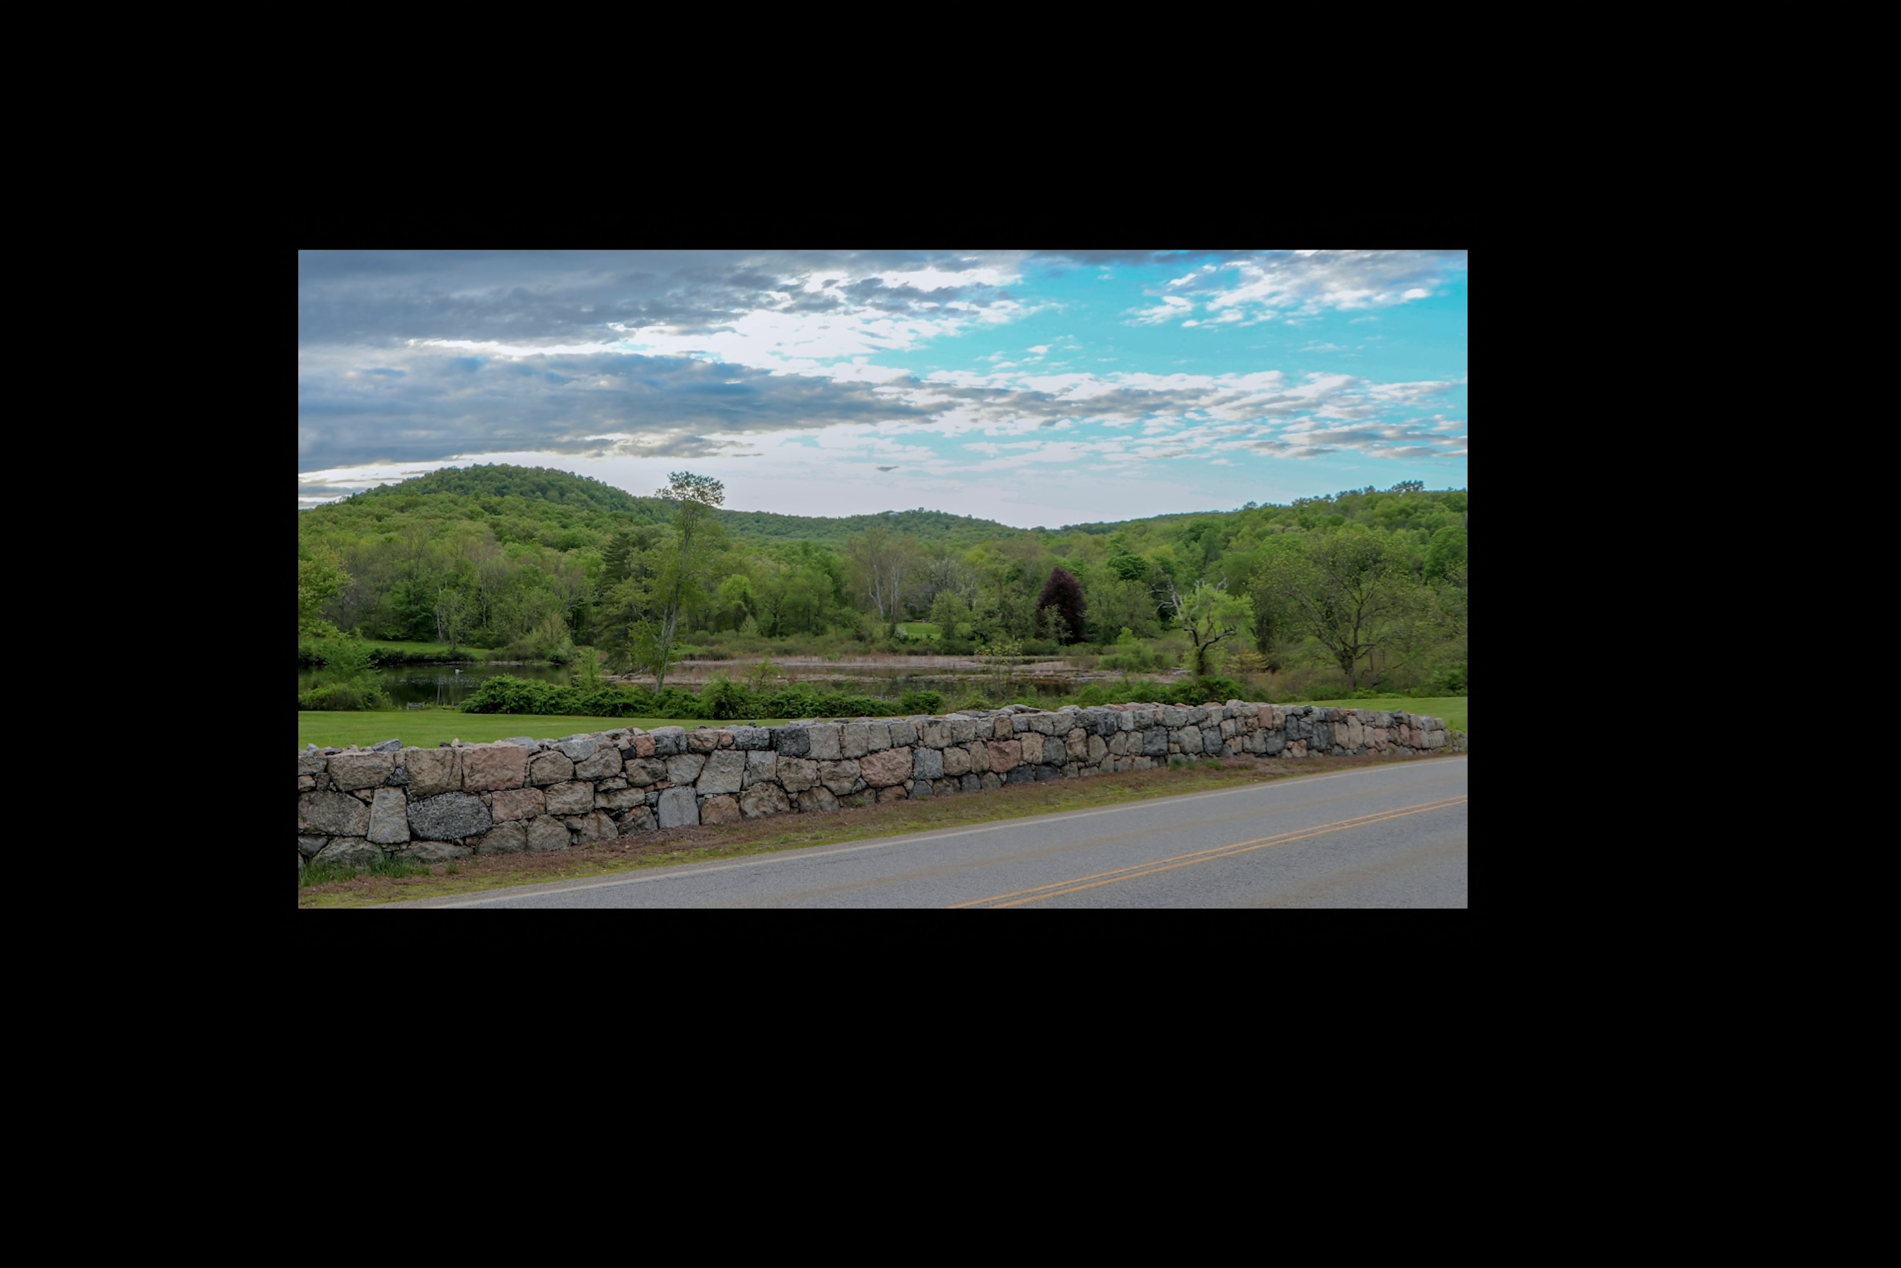
{"action": "key", "text": "l"}
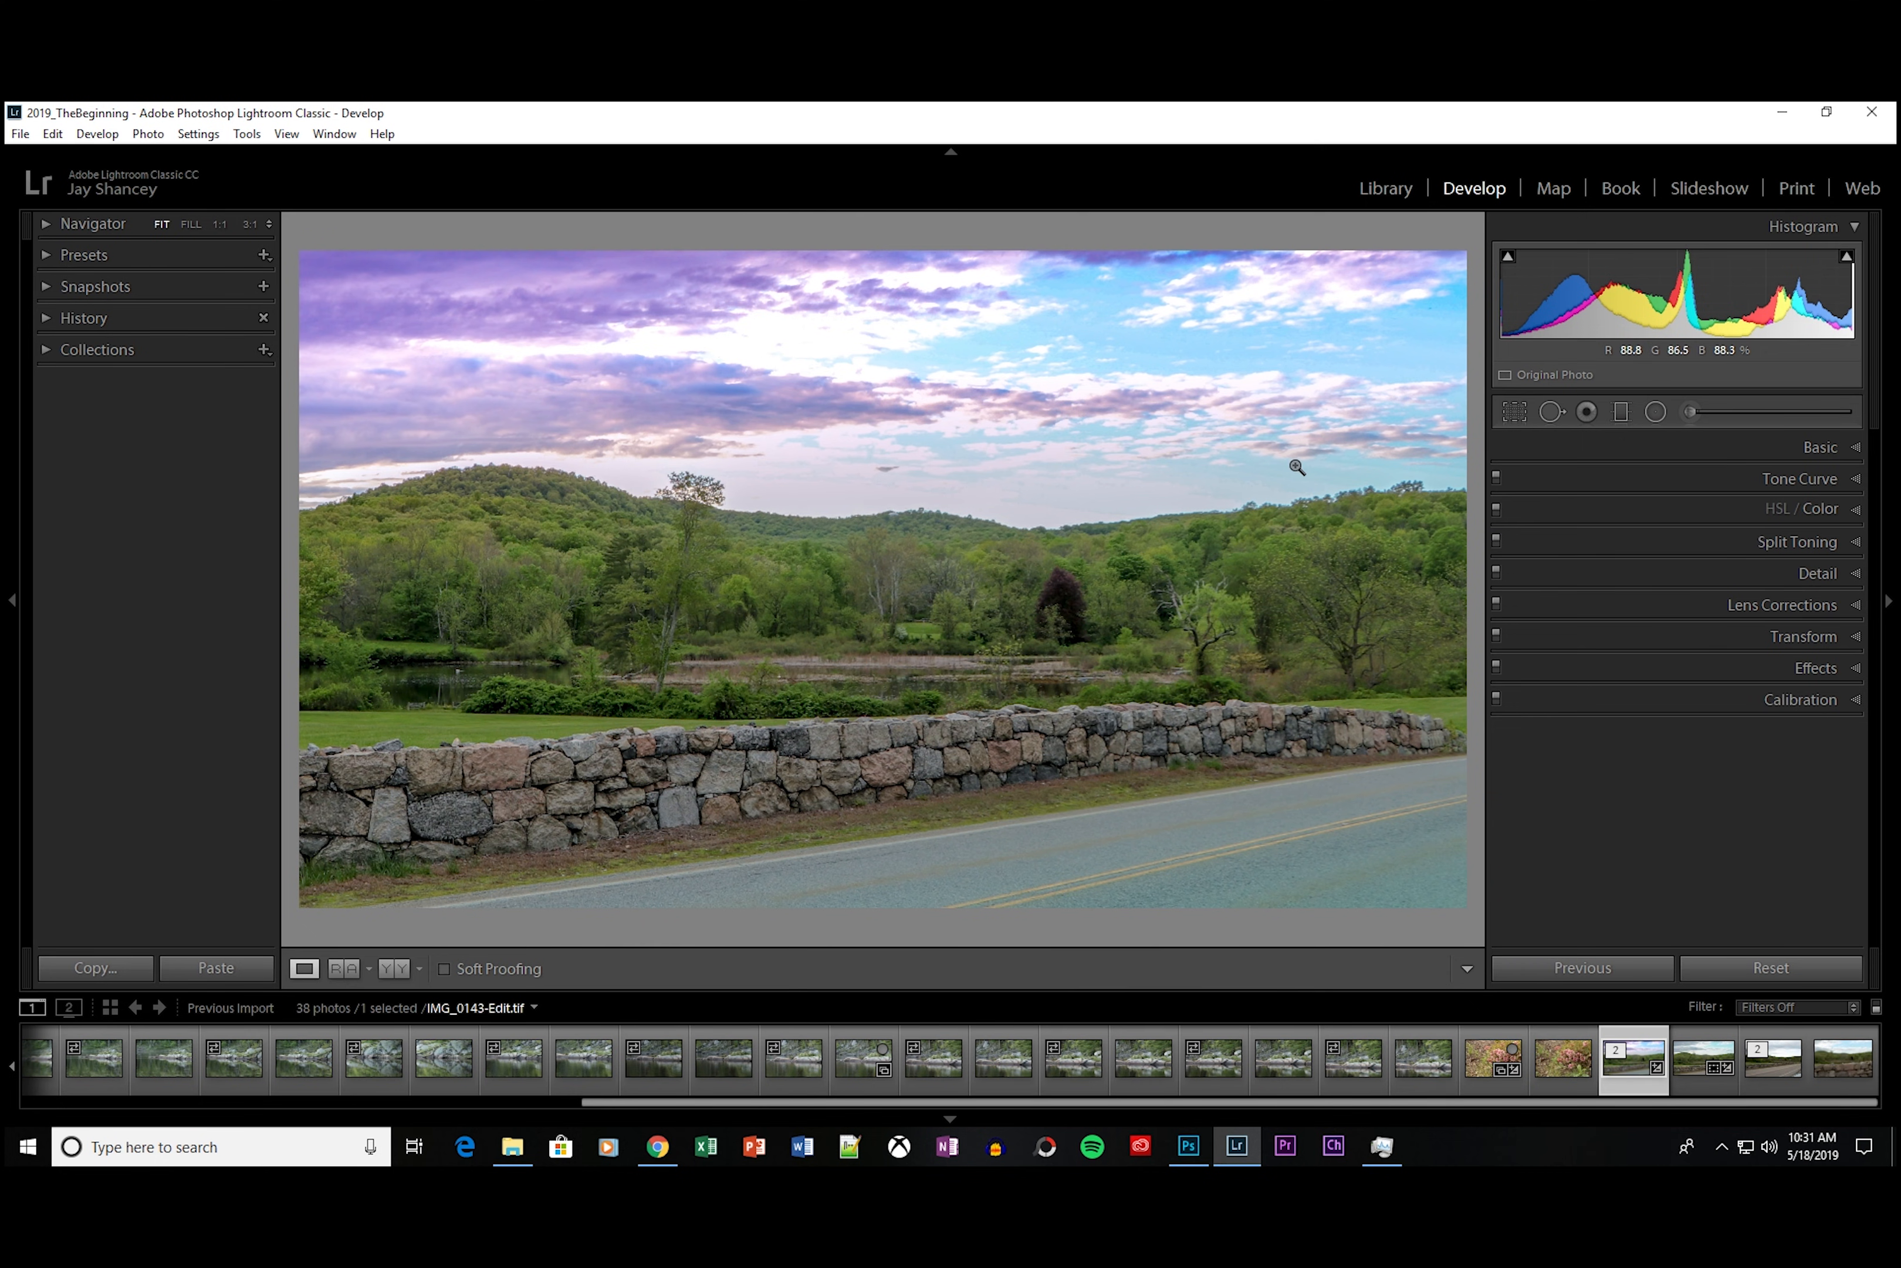
Step: Review the finished photo in full-screen view and compare its before and after versions side by side
{"action": "key", "text": "ctrl+Return"}
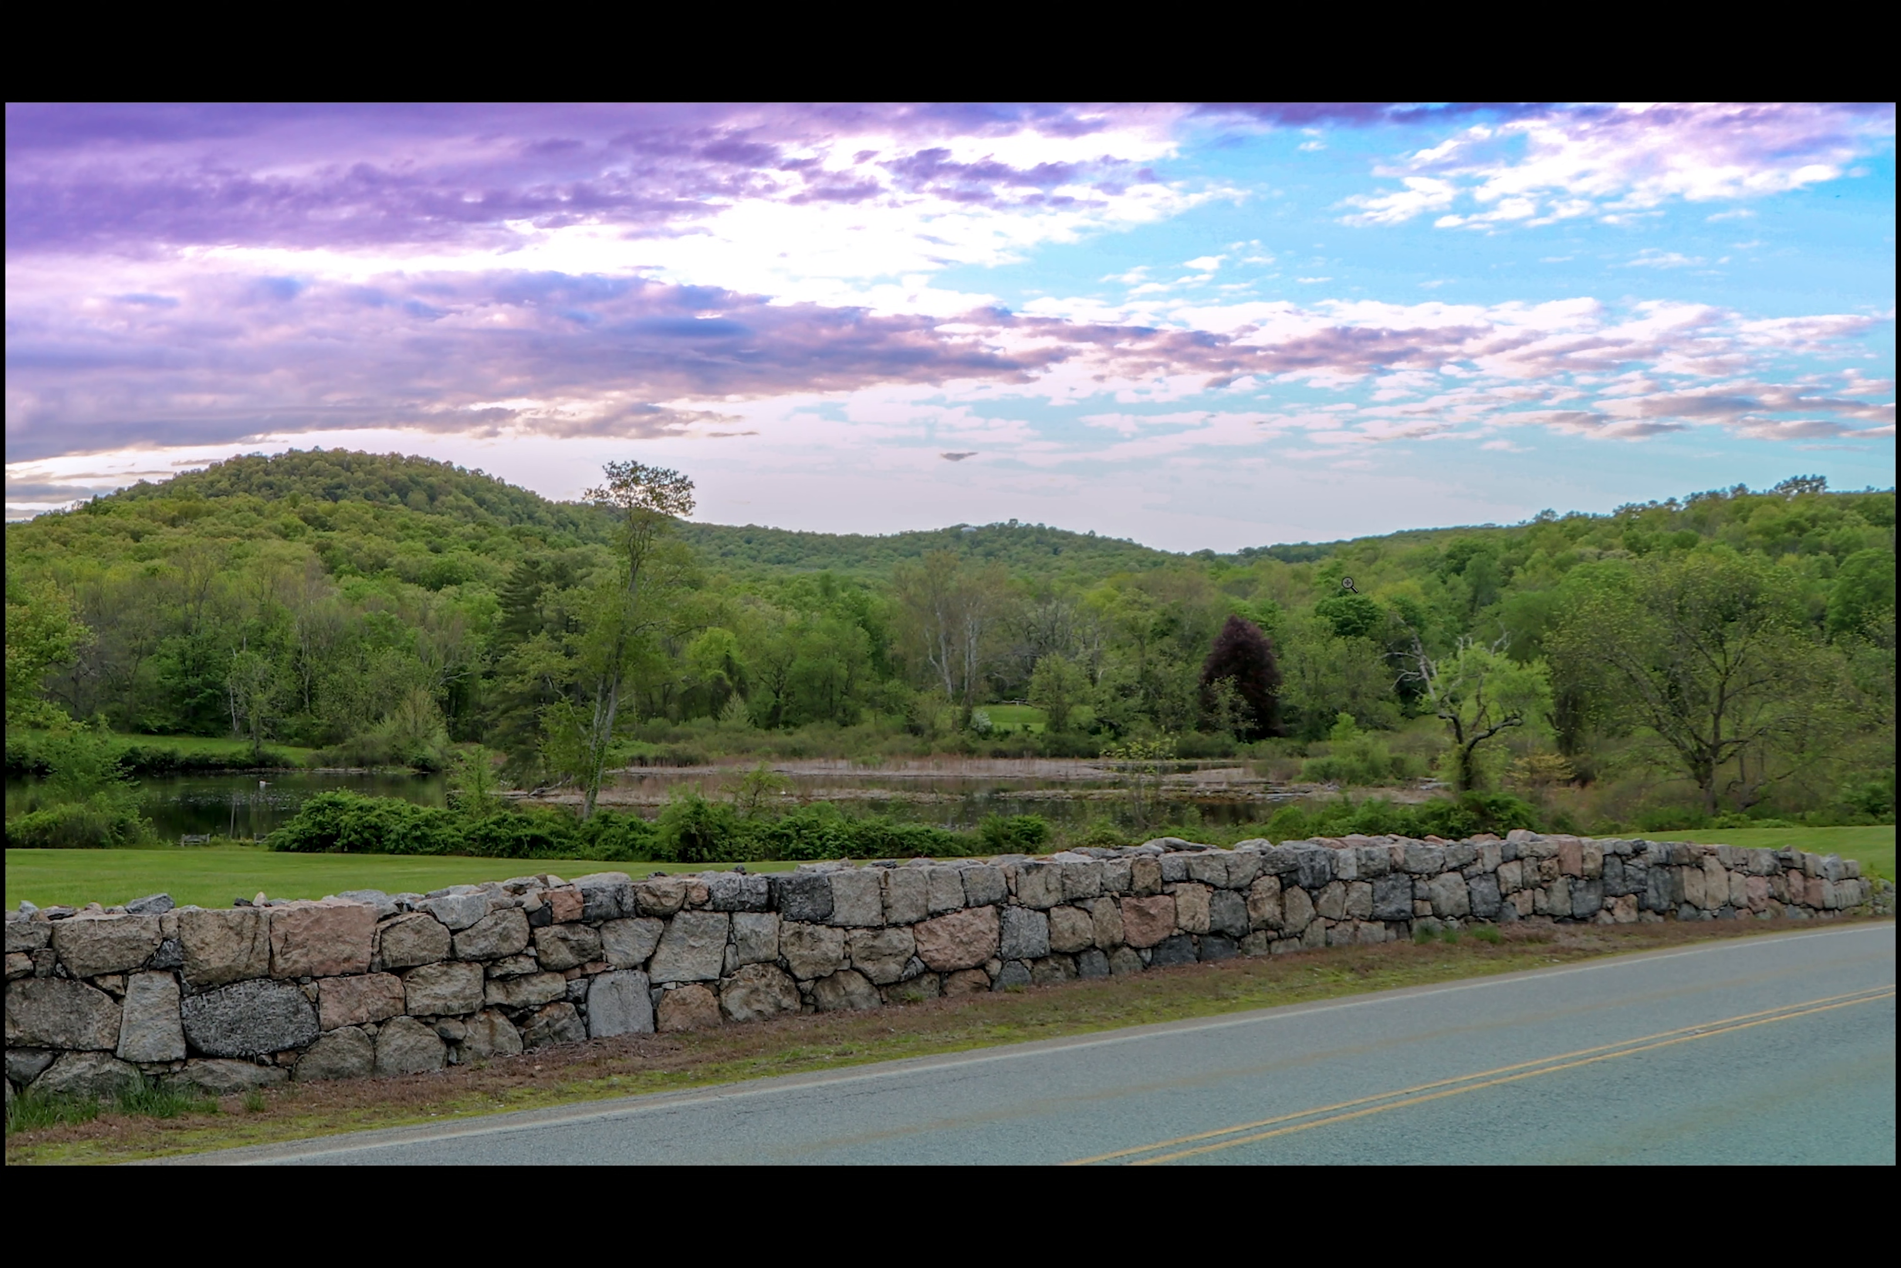
{"action": "key", "text": "f"}
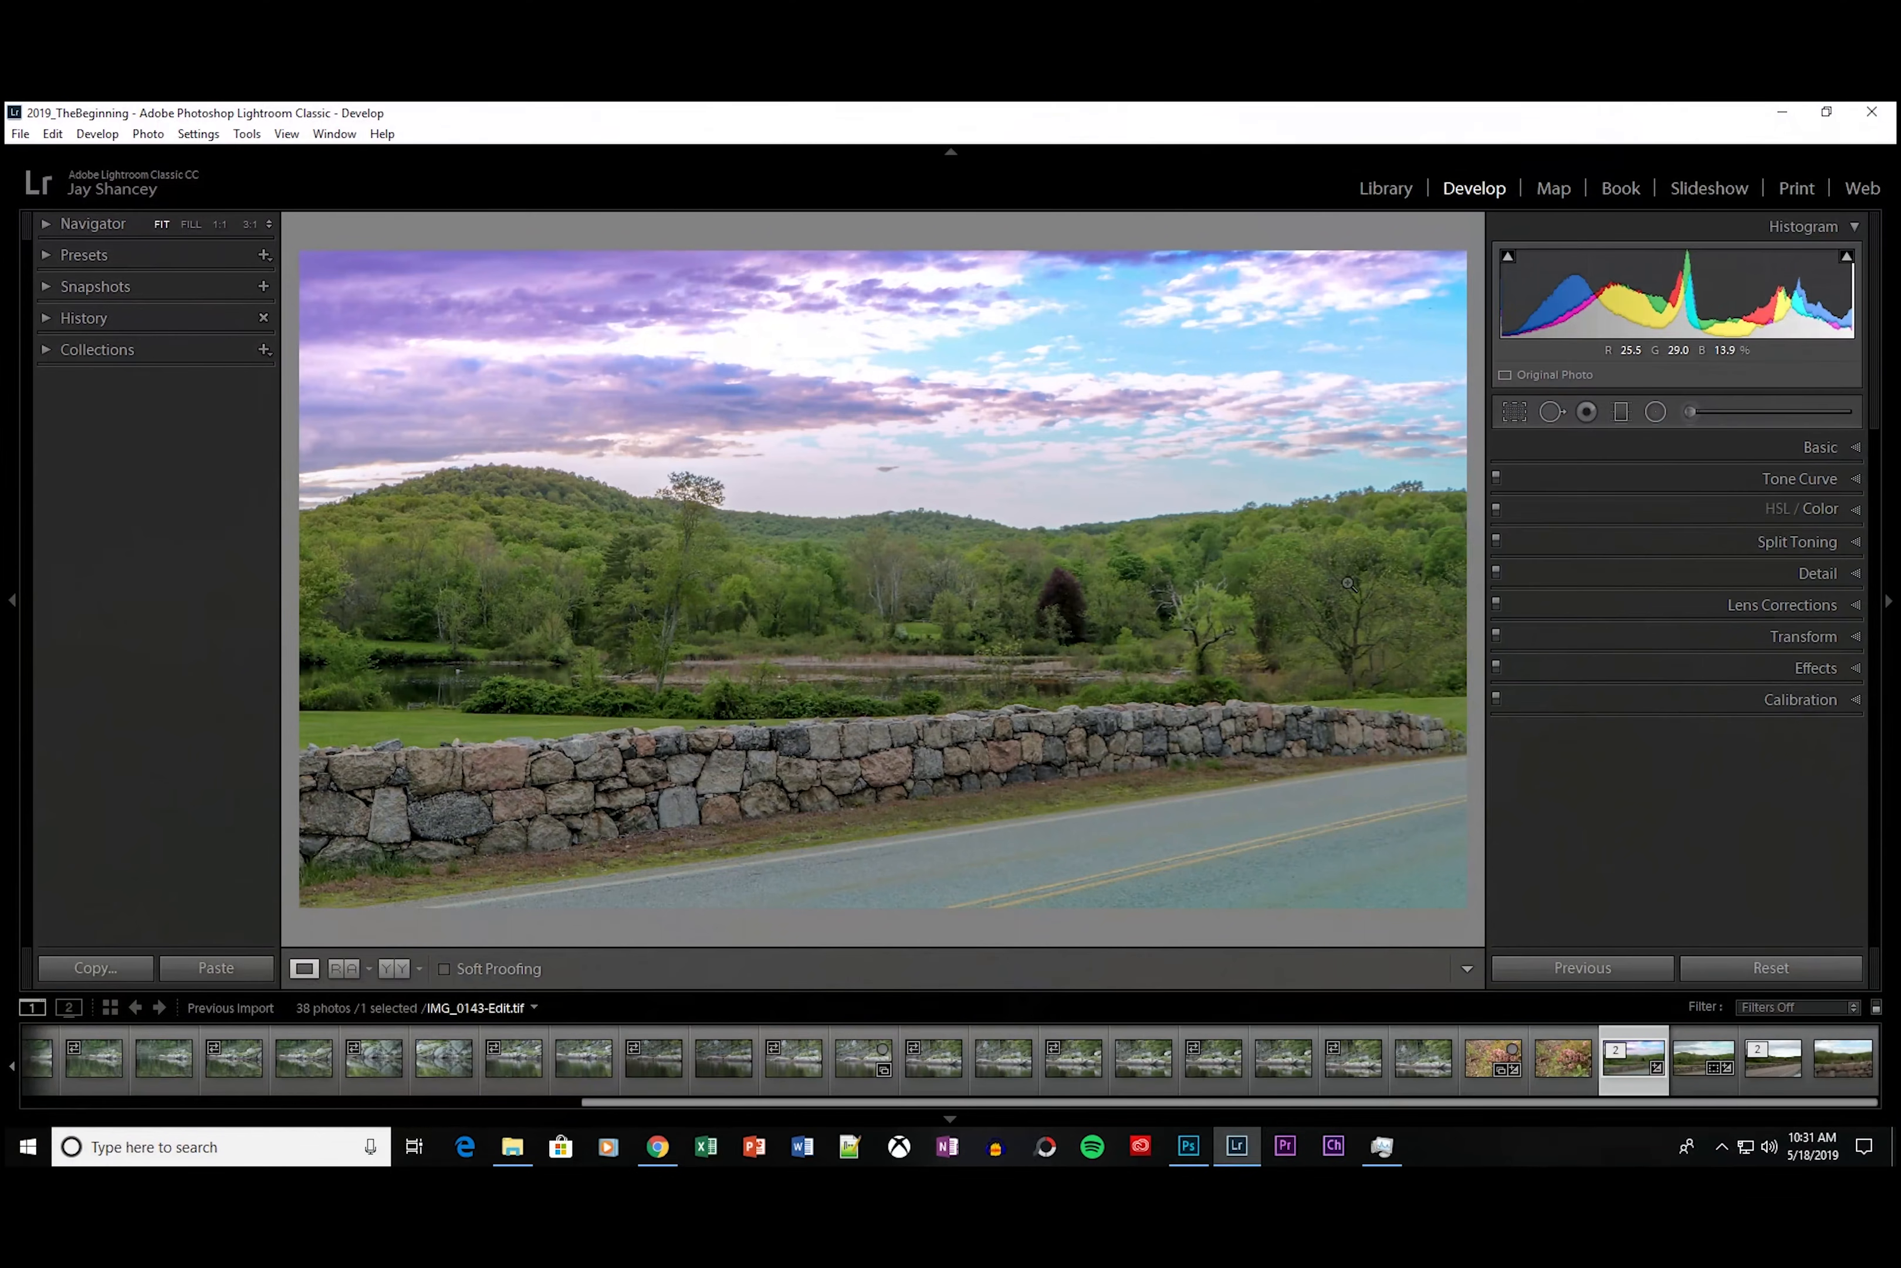
{"action": "key", "text": "y"}
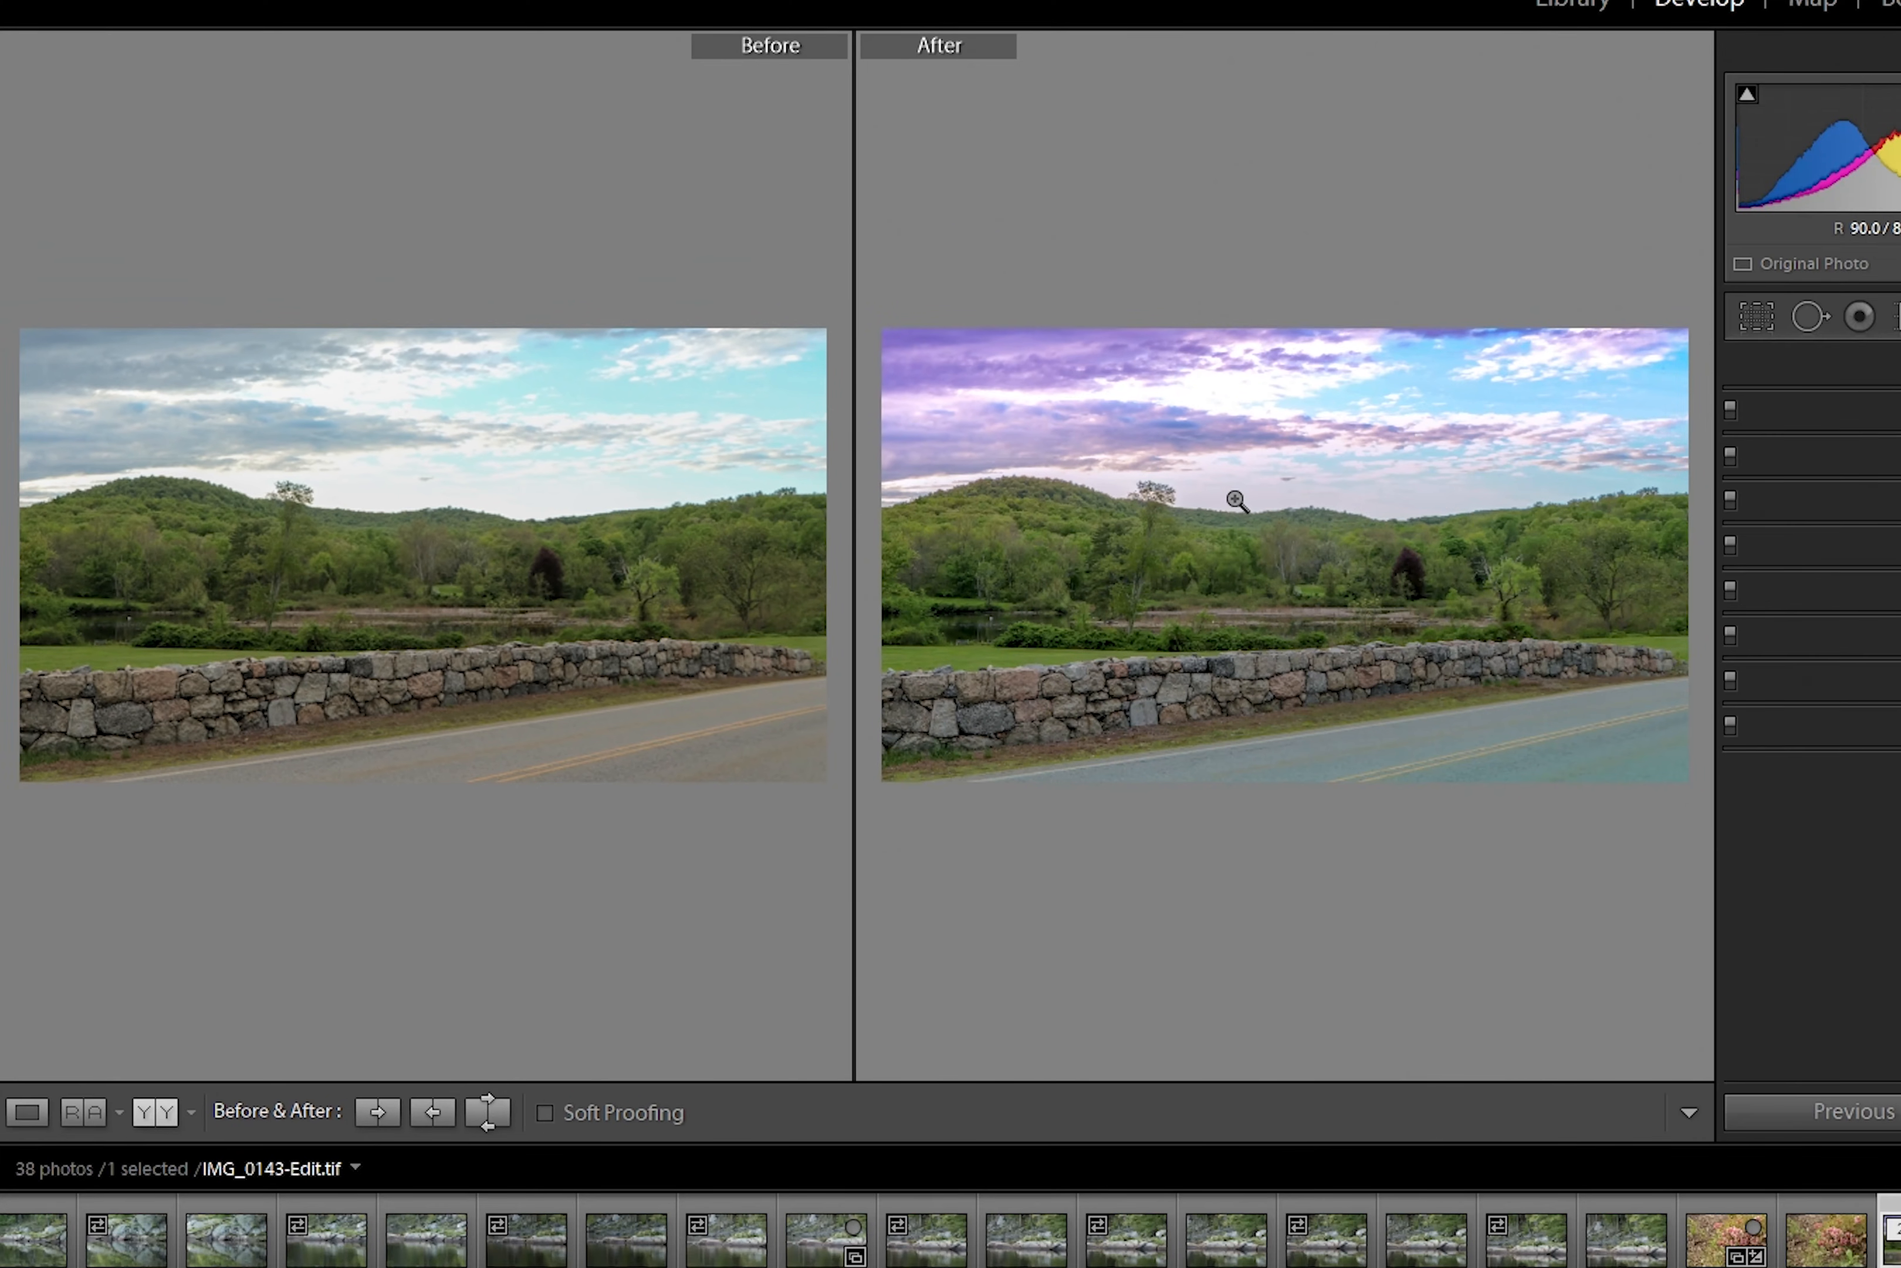
{"action": "key", "text": "y"}
{"action": "key", "text": "f"}
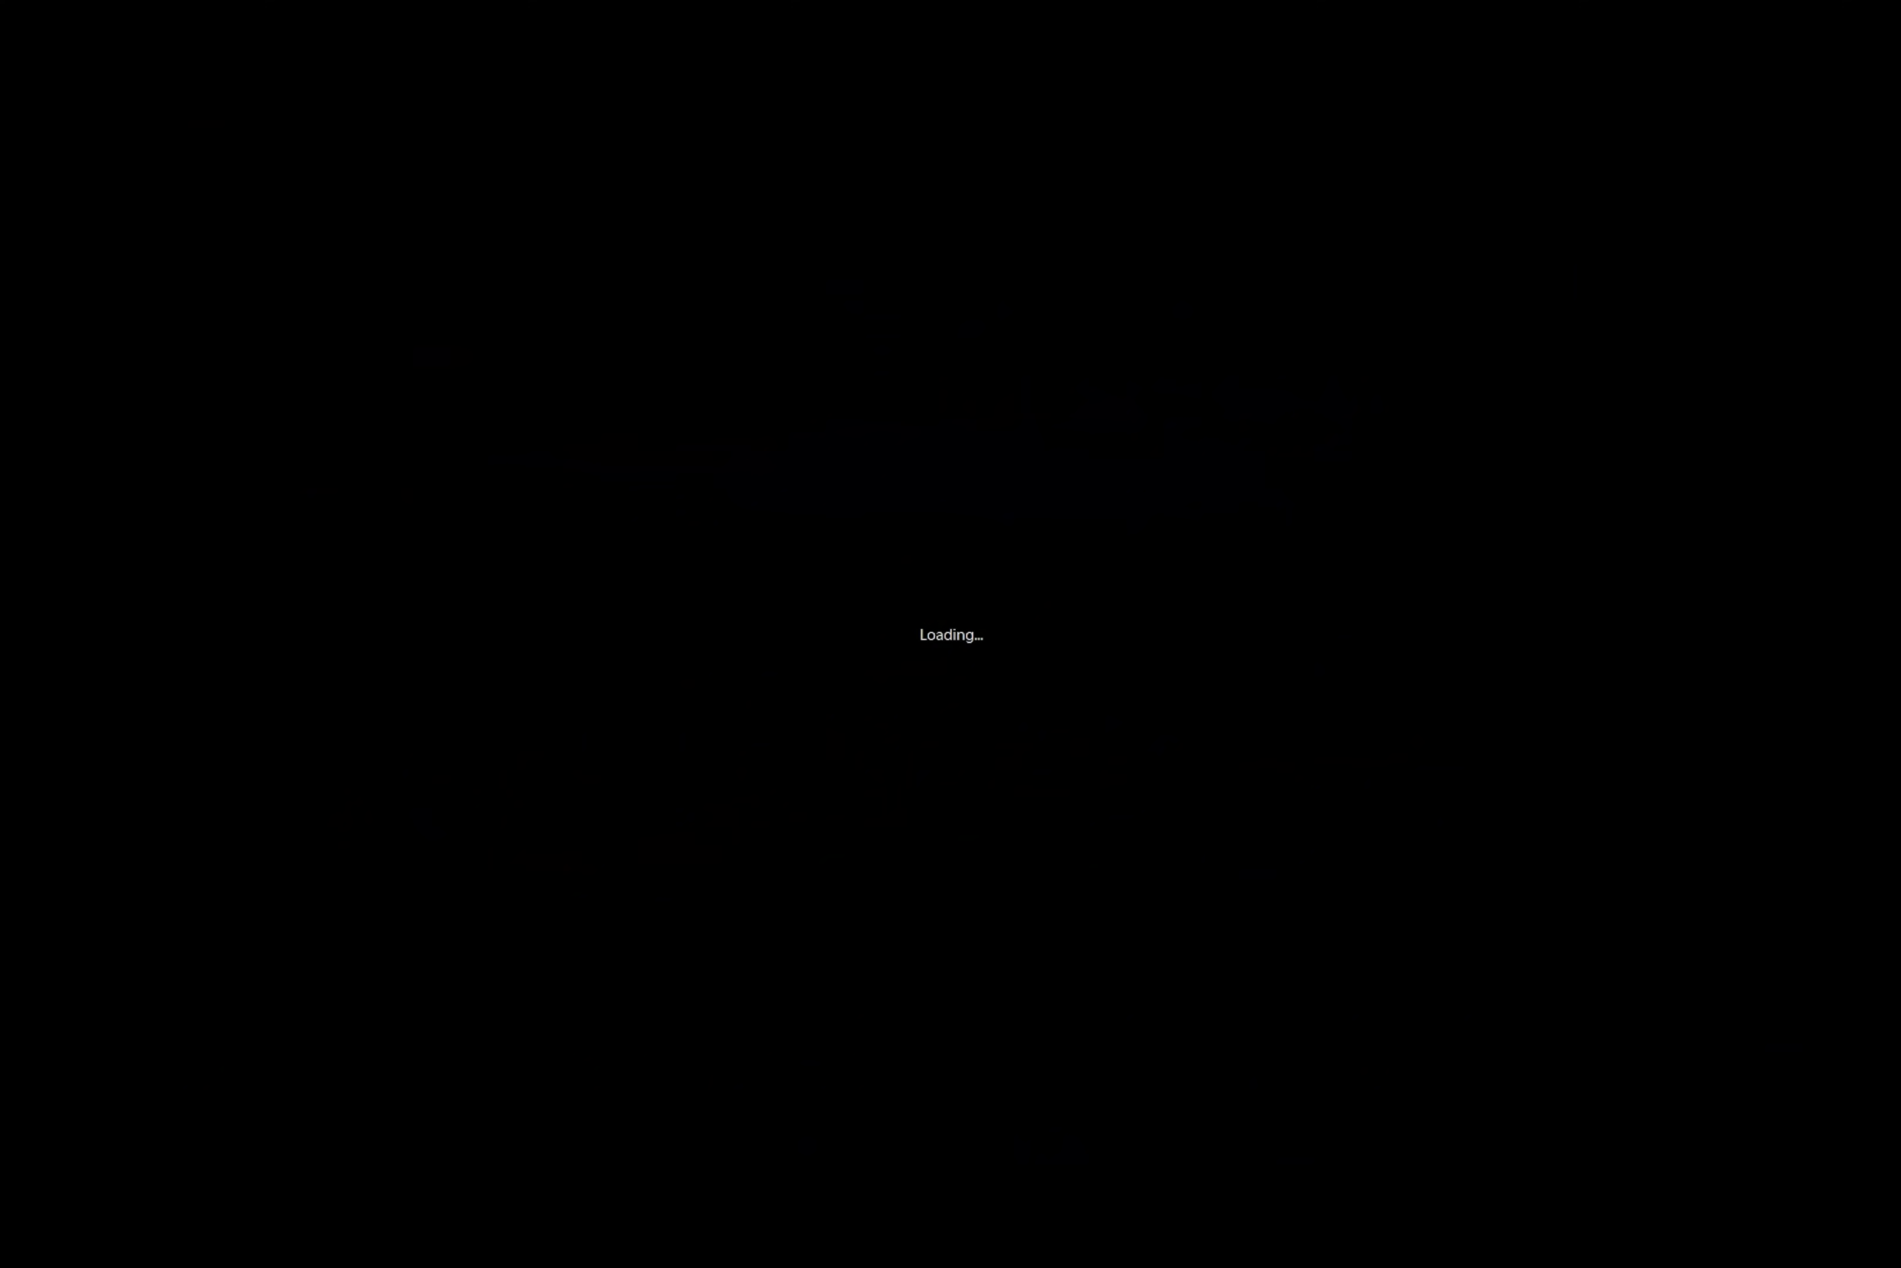